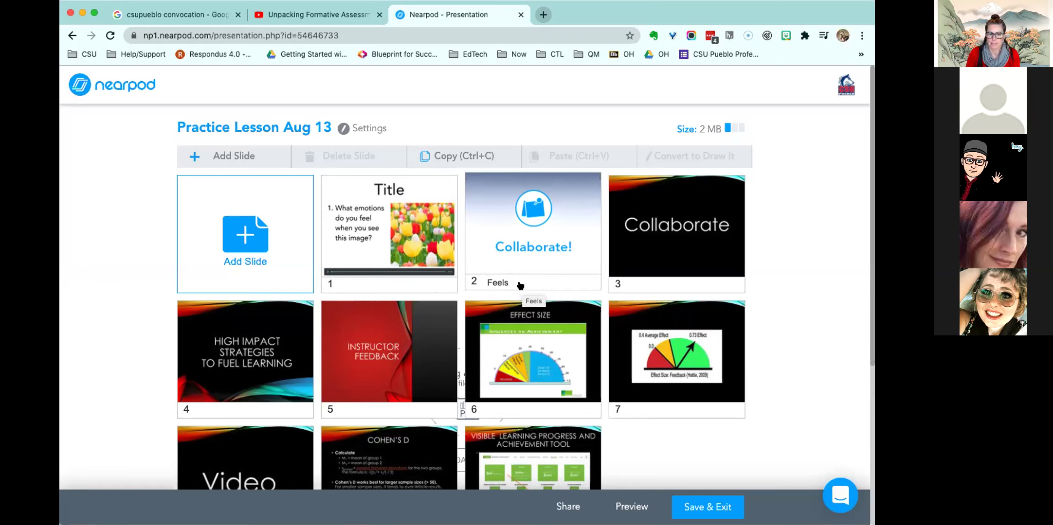
- Delete slide 3, the black Collaborate slide, and confirm the deletion
click(673, 224)
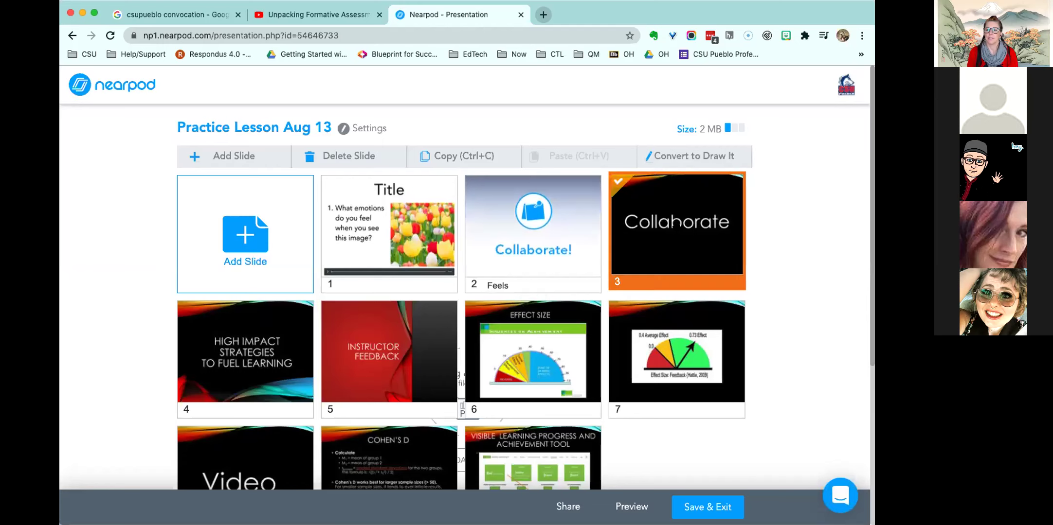
click(357, 157)
click(510, 231)
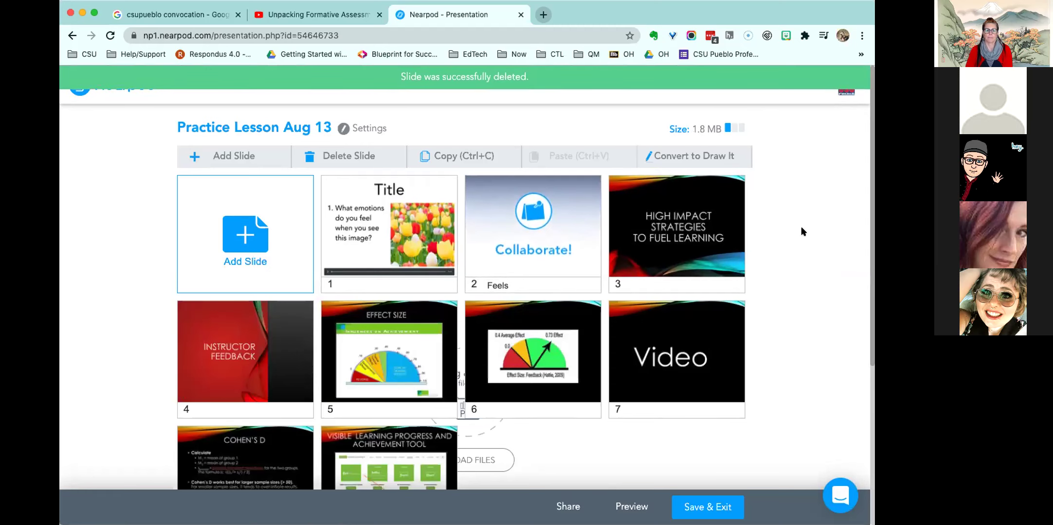
scroll(866, 219, down, 1)
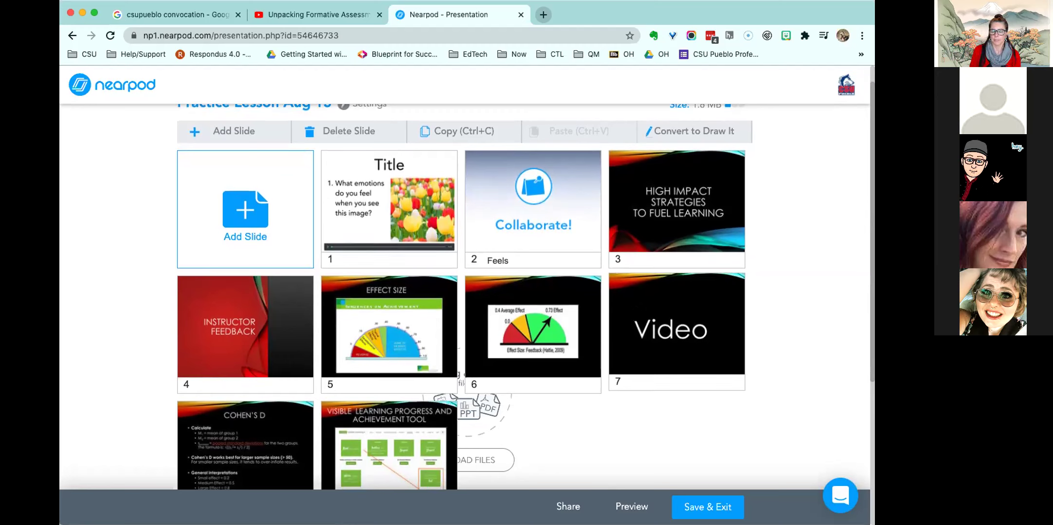
- Insert a new Video content slide between slides 6 and 7
right_click(604, 315)
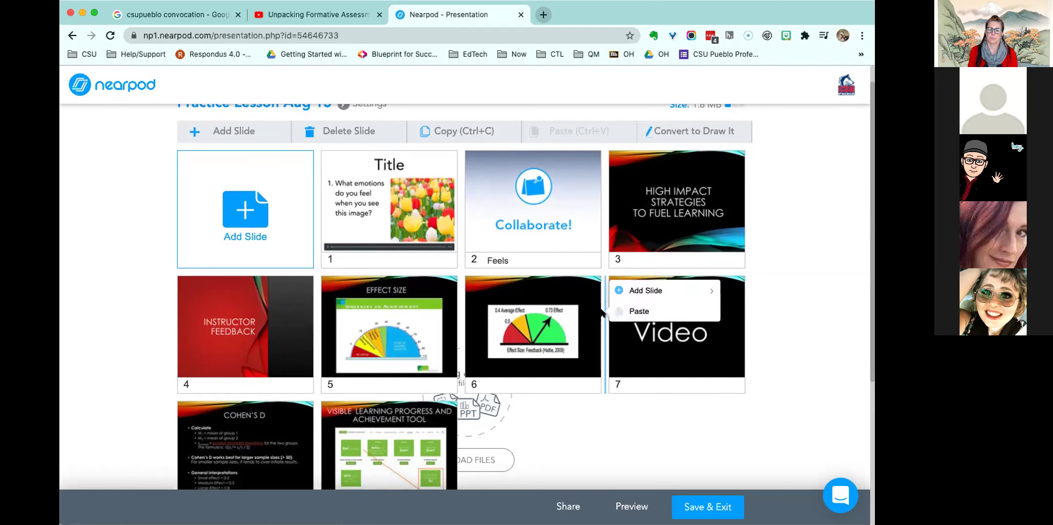
mouse_move(628, 292)
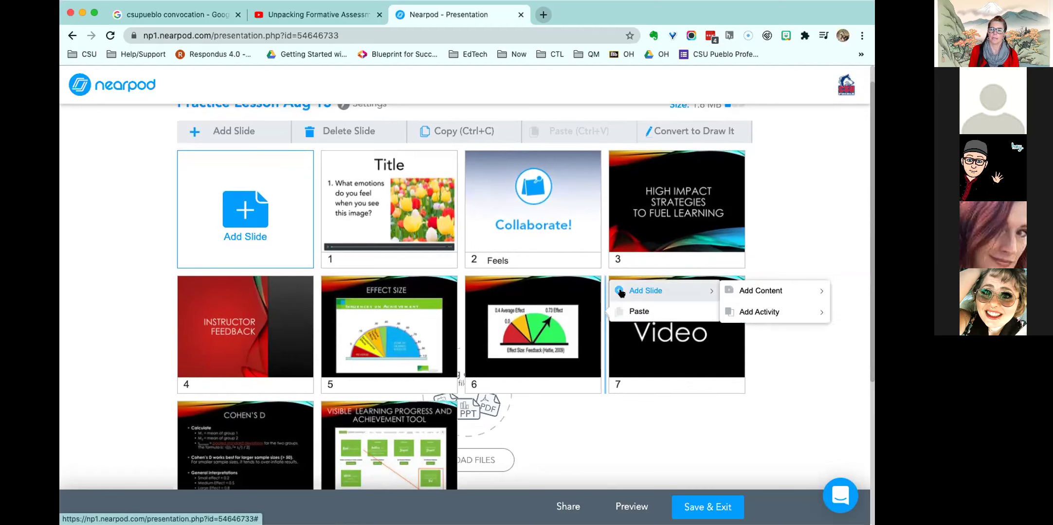
mouse_move(740, 293)
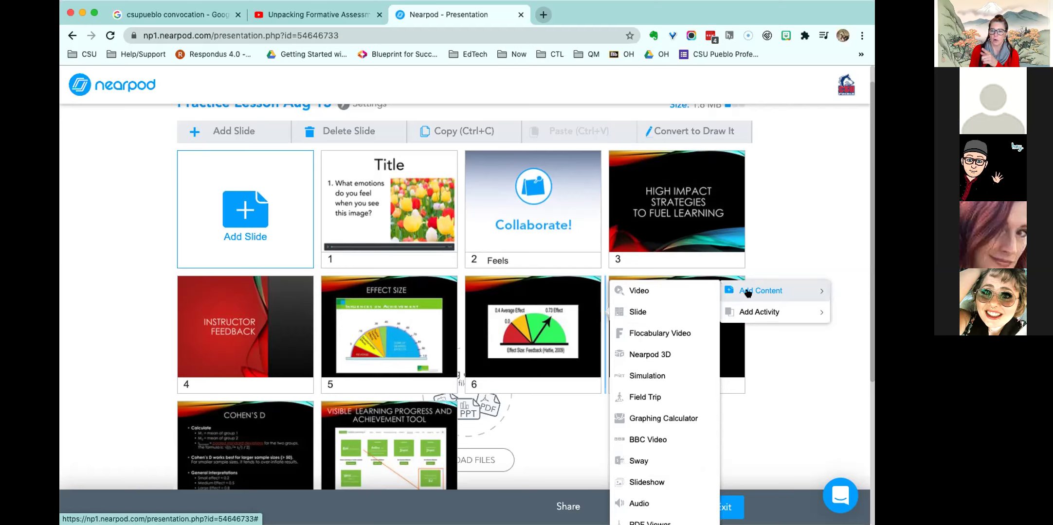
click(639, 290)
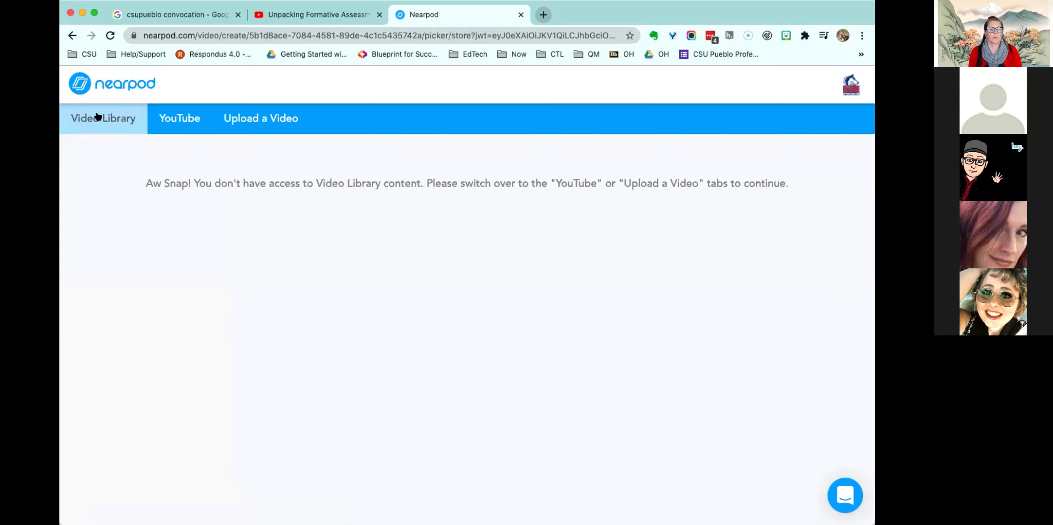
- Review the YouTube and Upload a Video options, then switch to the Unpacking Formative Assessment video tab
click(176, 120)
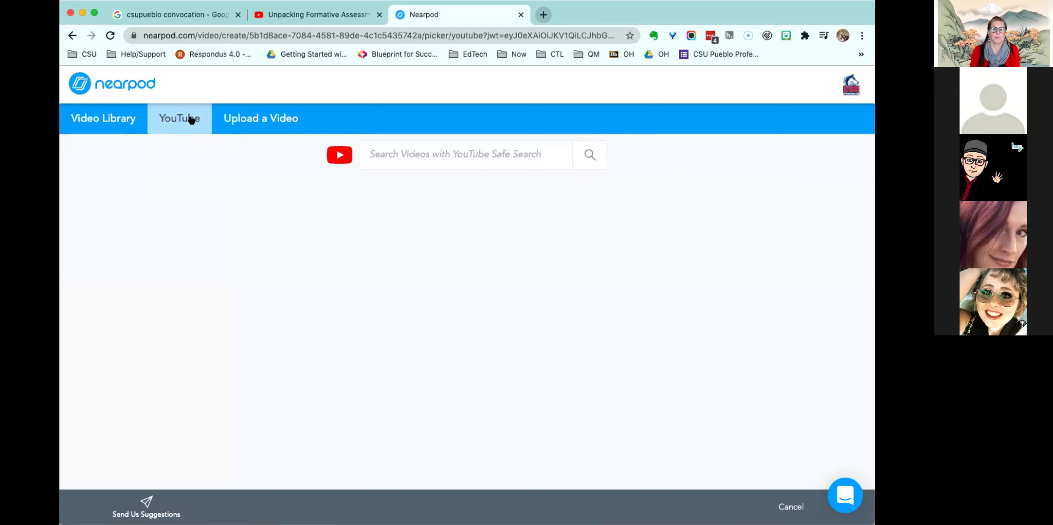
click(230, 119)
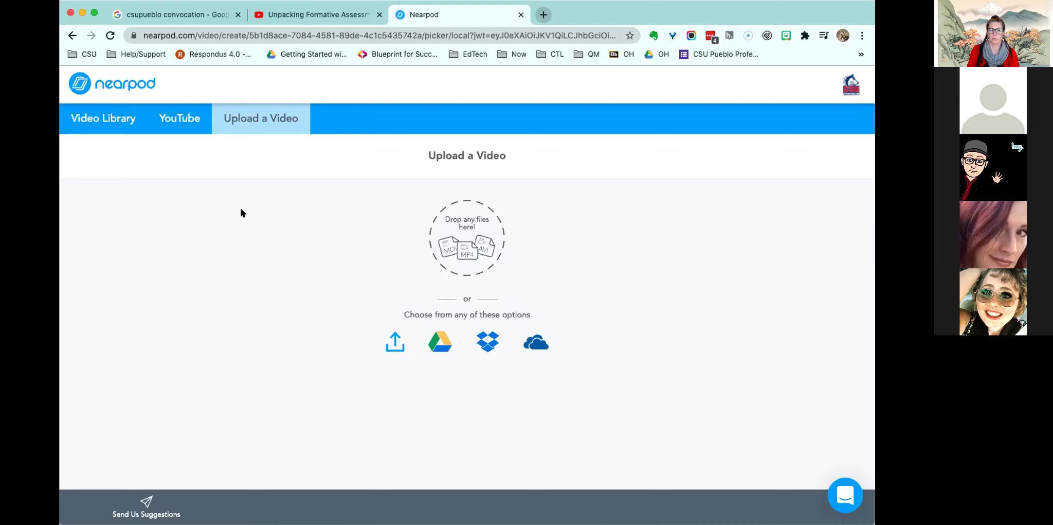
click(167, 117)
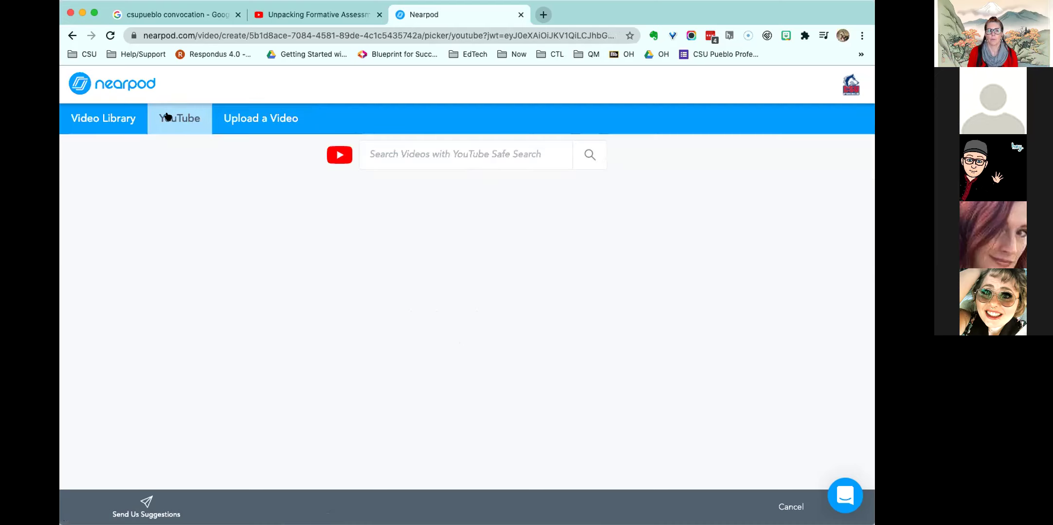
click(310, 13)
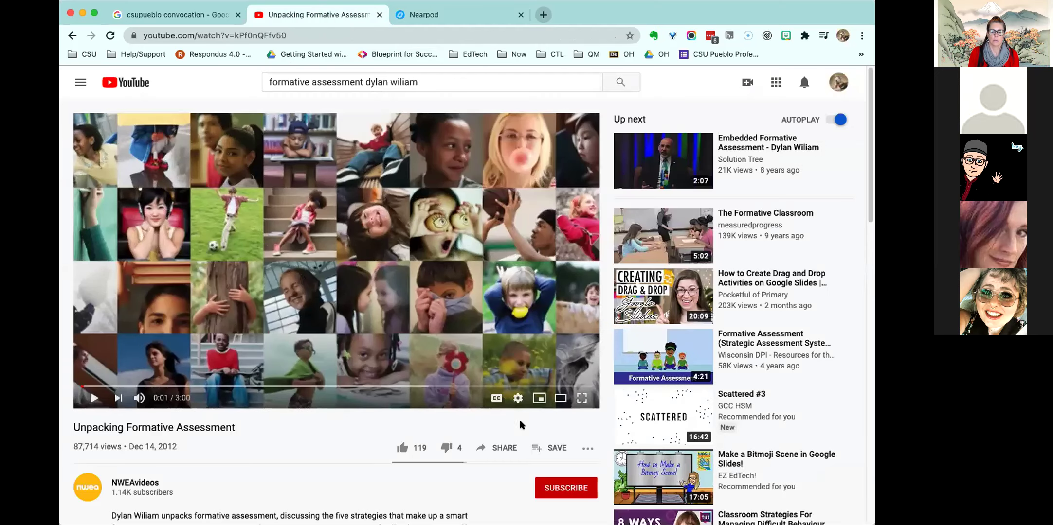
- Copy the video's youtu.be share link without a start time, then return to Nearpod's search box
click(501, 446)
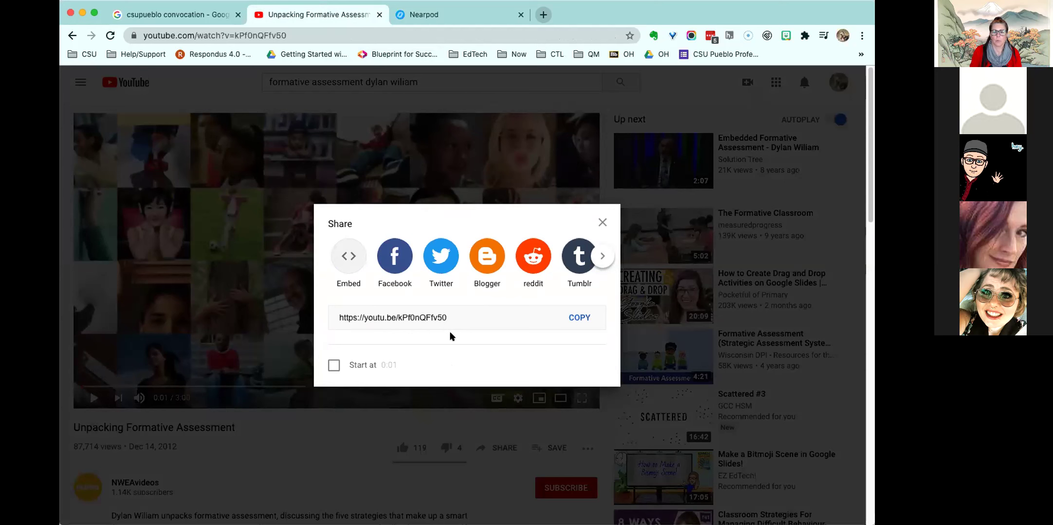
click(602, 223)
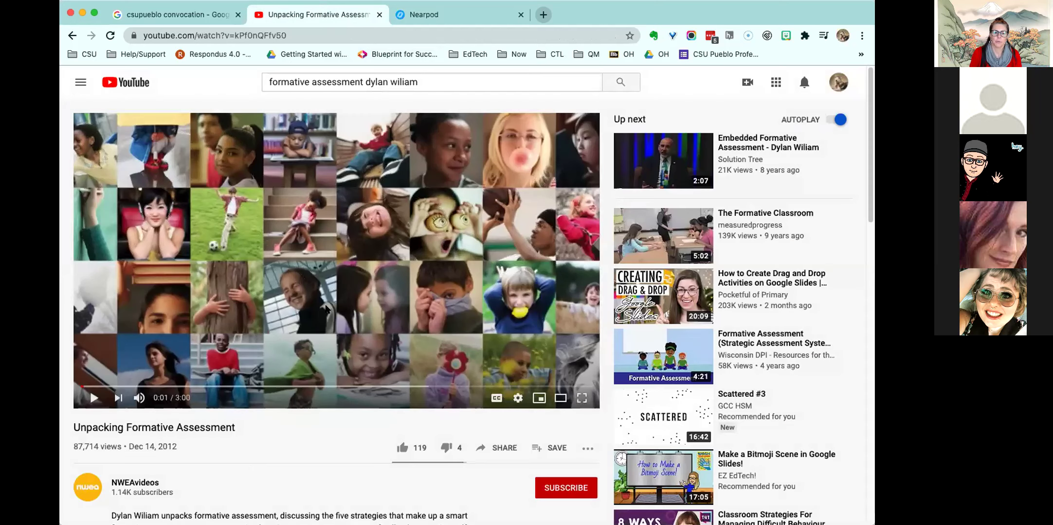
click(269, 387)
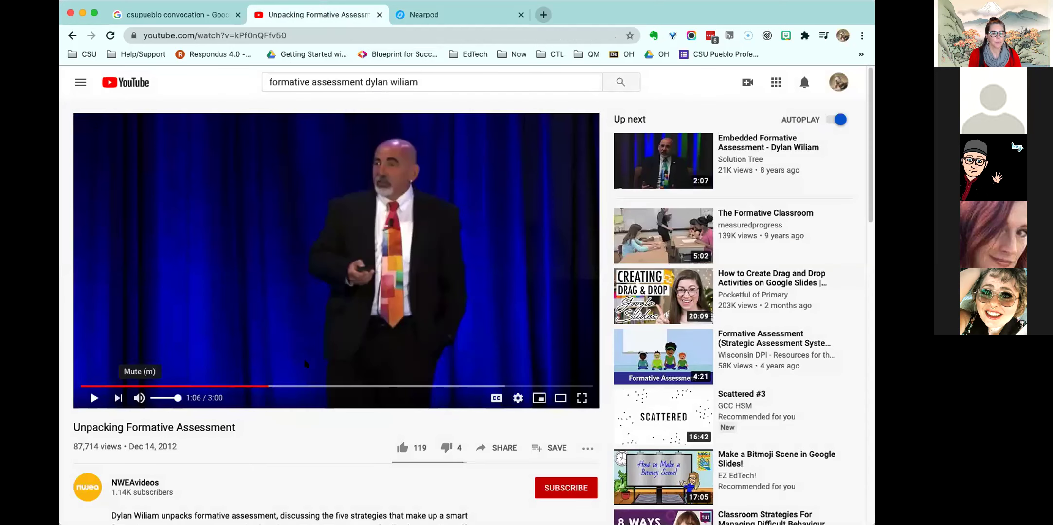
click(494, 445)
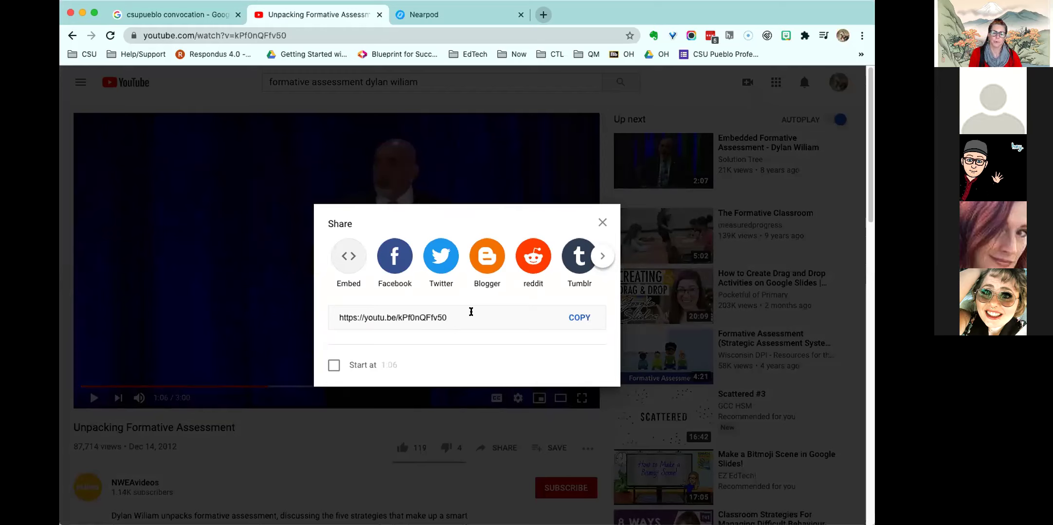
click(331, 367)
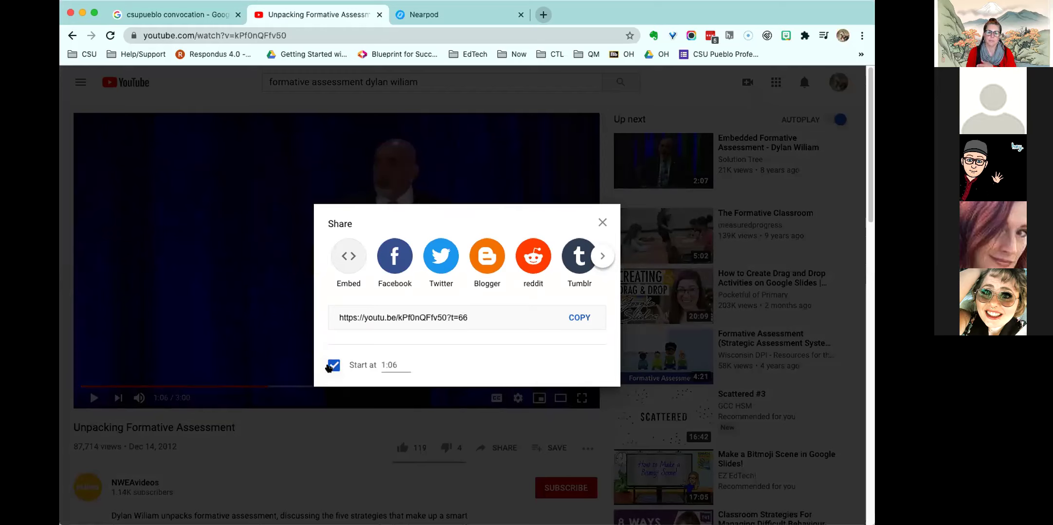
click(334, 365)
click(575, 321)
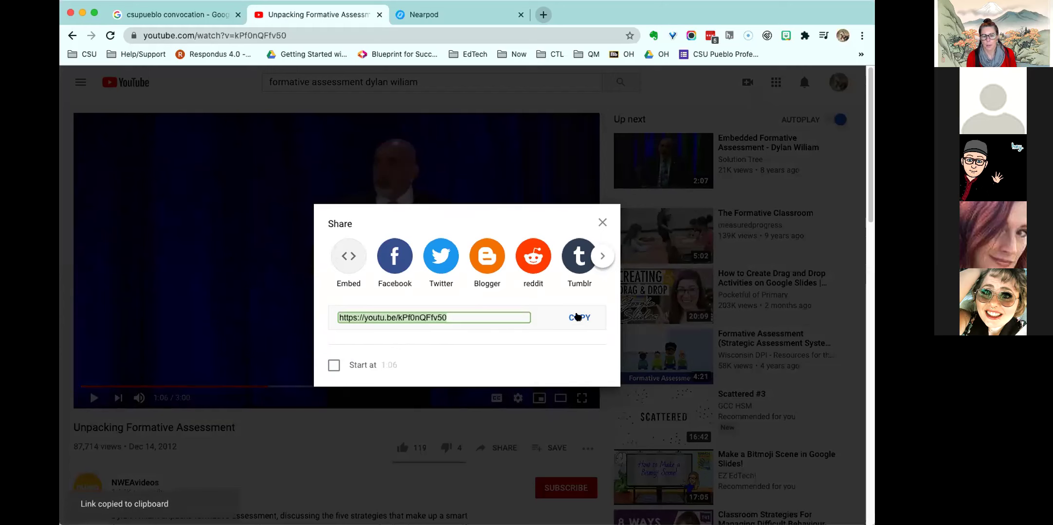
key(Escape)
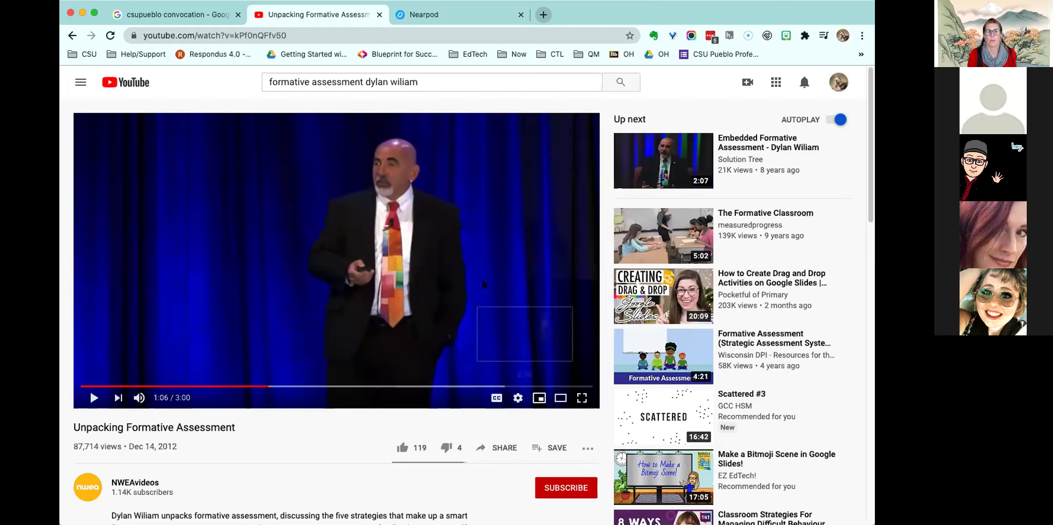
click(445, 15)
click(449, 150)
- Search Nearpod's YouTube picker with the pasted youtu.be link and save the Unpacking Formative Assessment video
key(super+v)
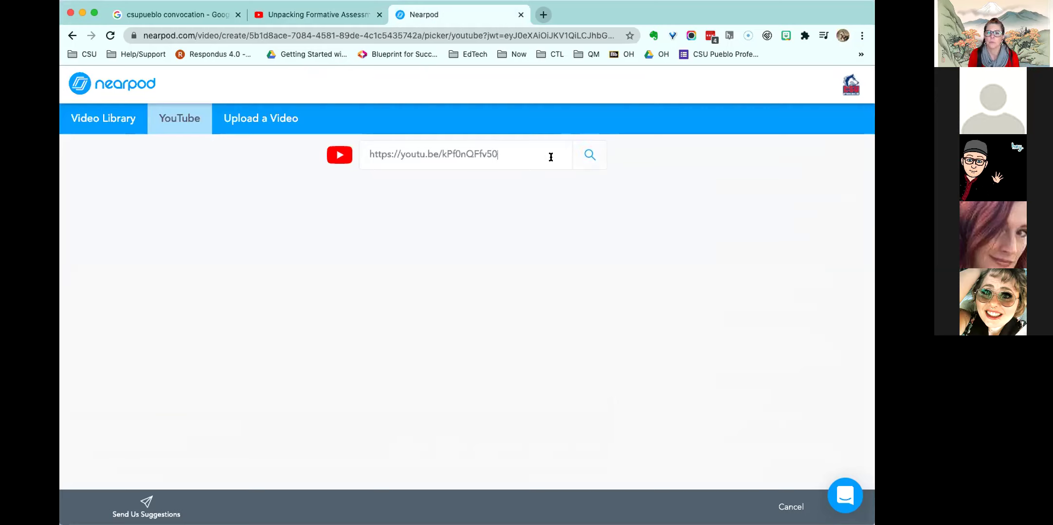
click(582, 155)
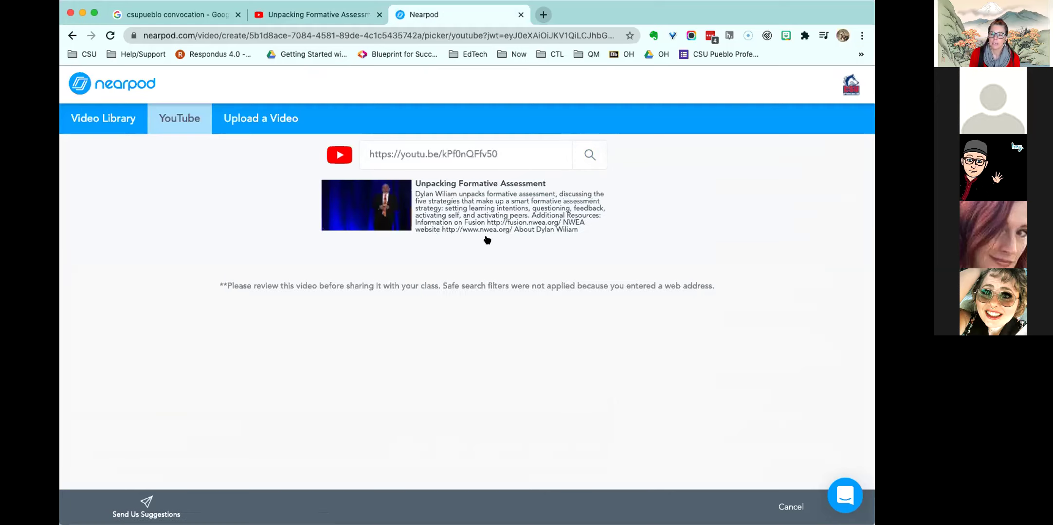
click(446, 194)
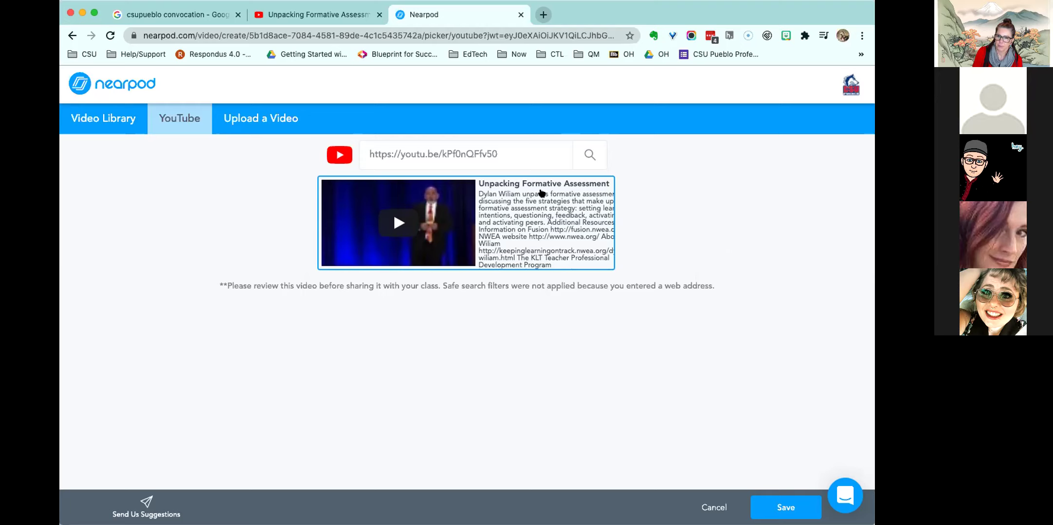
click(776, 504)
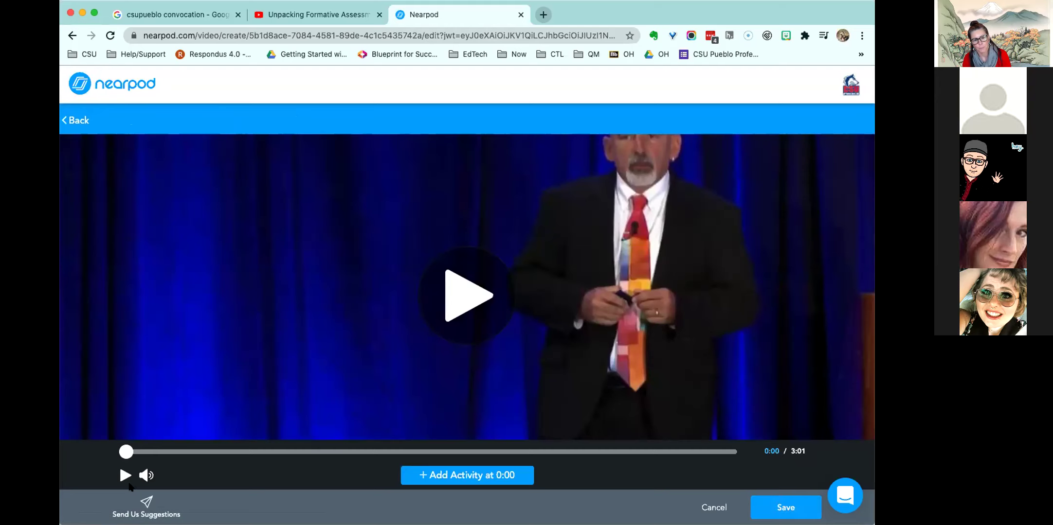
- Pause the muted video at 1:10 and add an activity at that point
drag(125, 451, 350, 455)
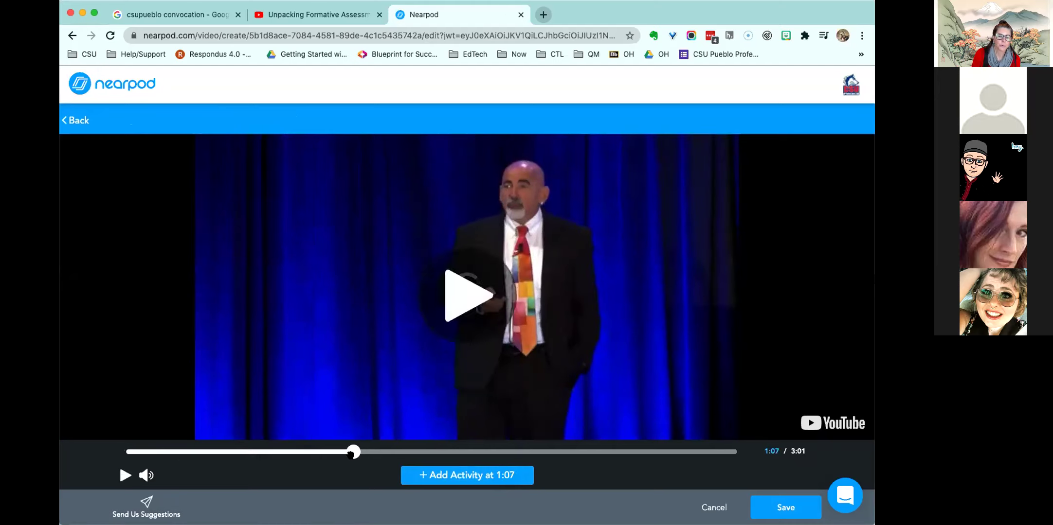
click(117, 473)
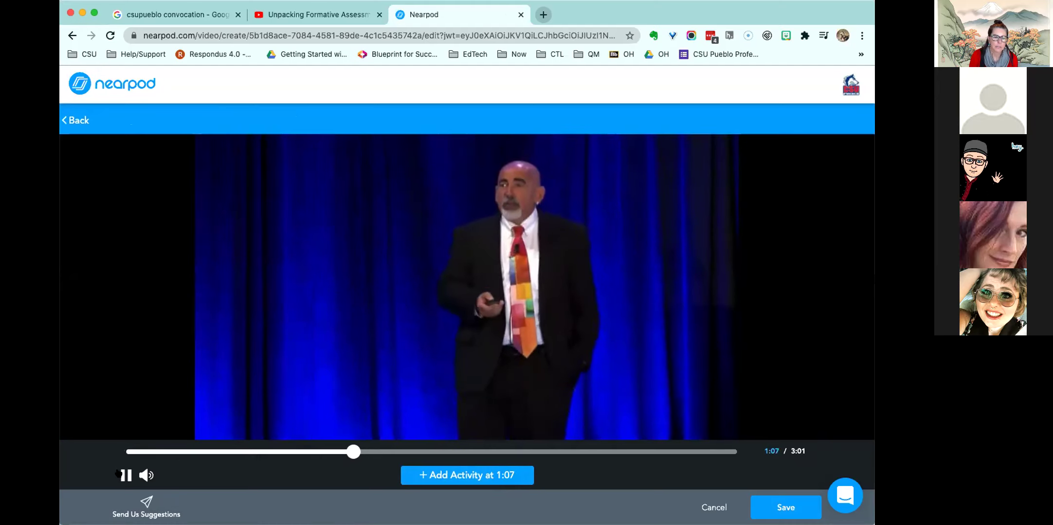
click(146, 475)
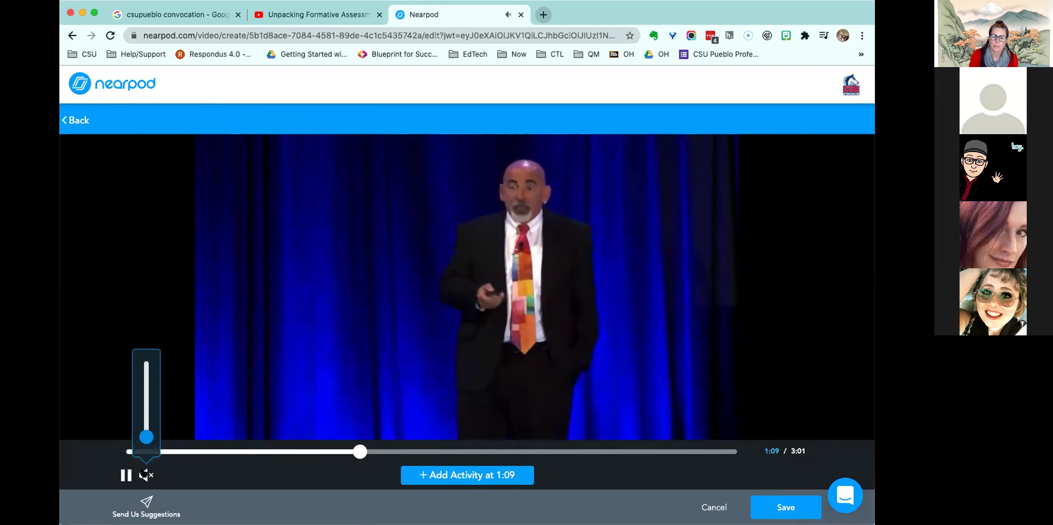
click(127, 476)
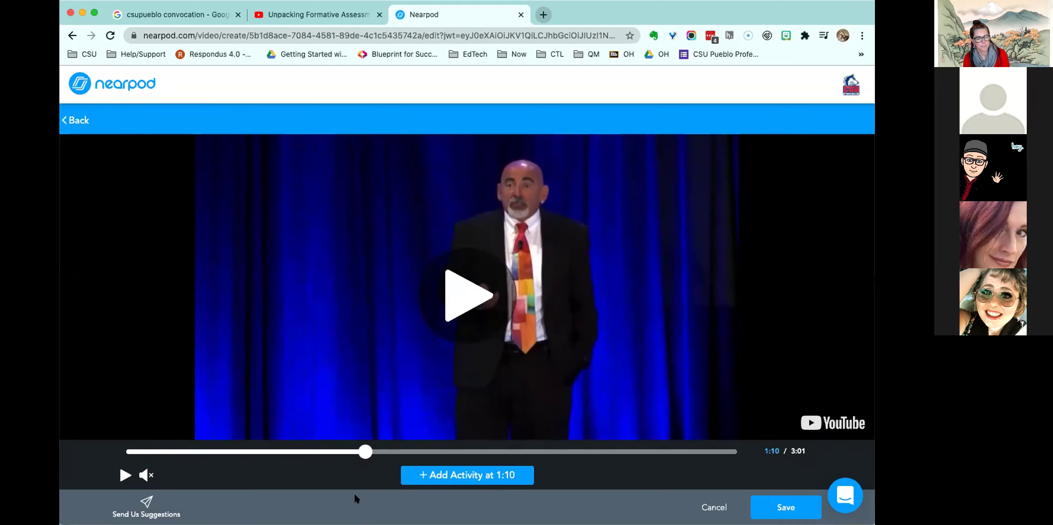
click(476, 476)
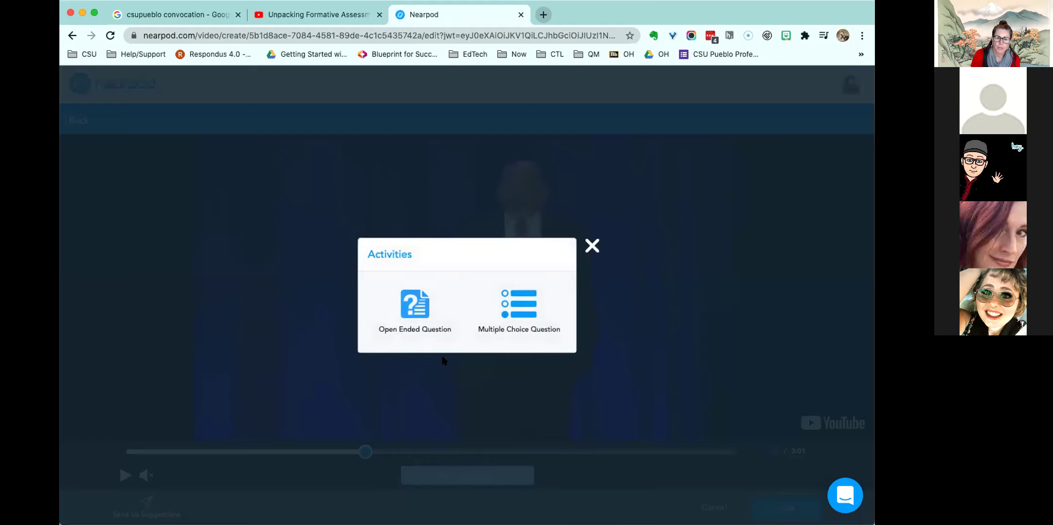
- Add and save an Open Ended Question: 'What is your go to formative assessment strategy?'
click(423, 294)
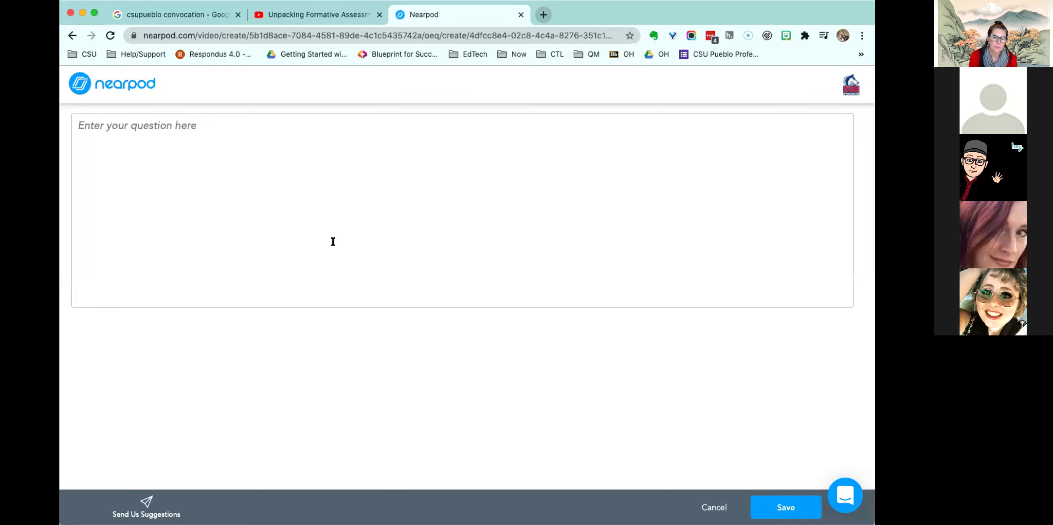
click(237, 134)
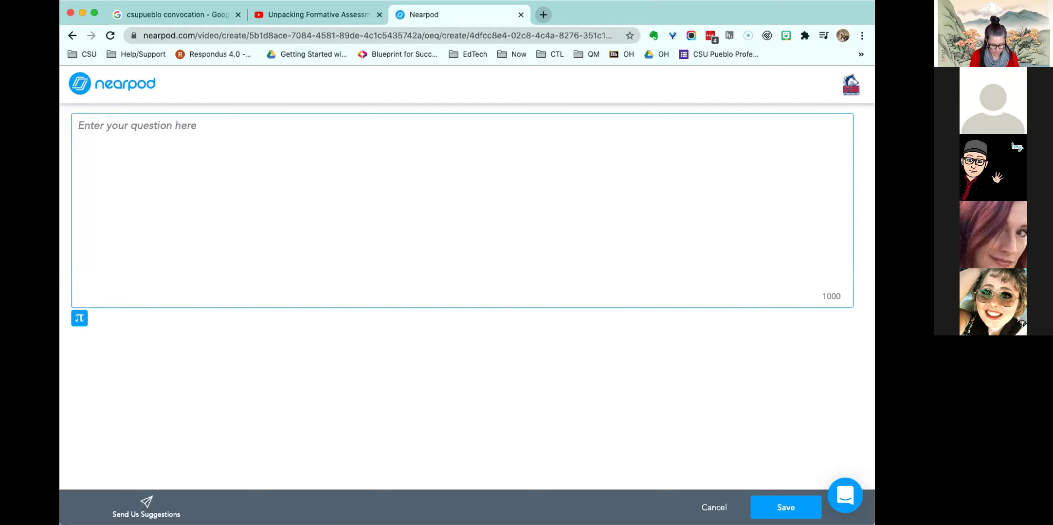
text(What is your )
text(favor)
key(BackSpace)
key(BackSpace)
key(BackSpace)
key(BackSpace)
key(BackSpace)
text(go to formativ)
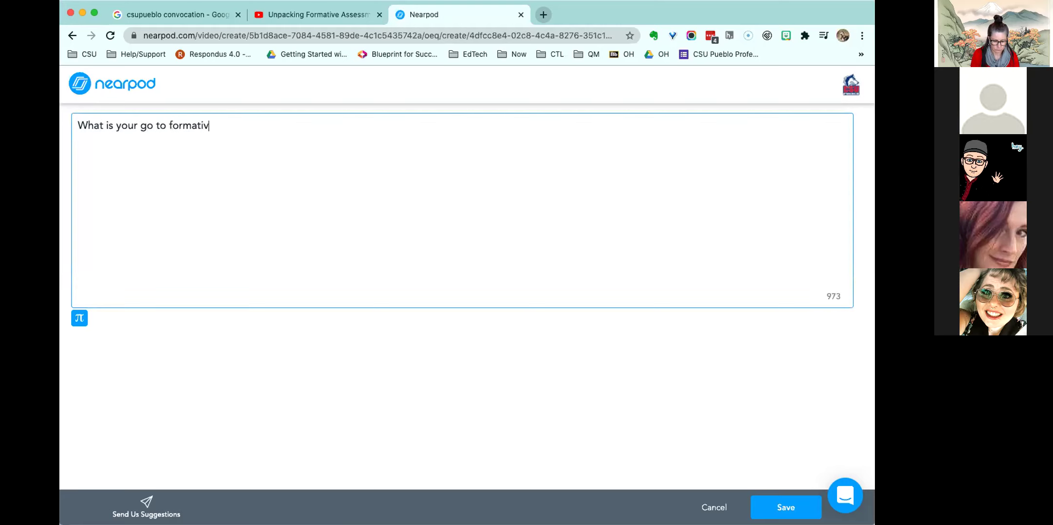
text(e assessment str)
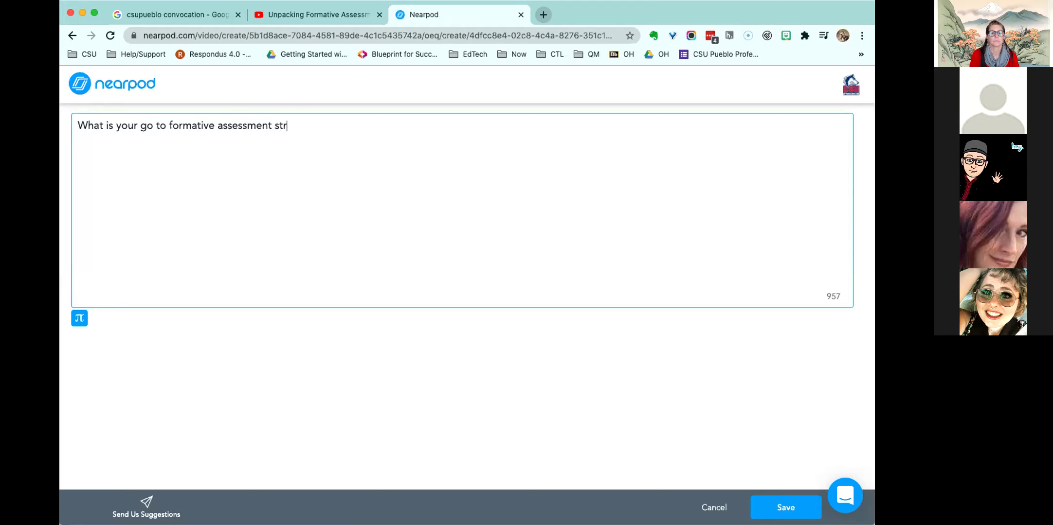
text(ategy?)
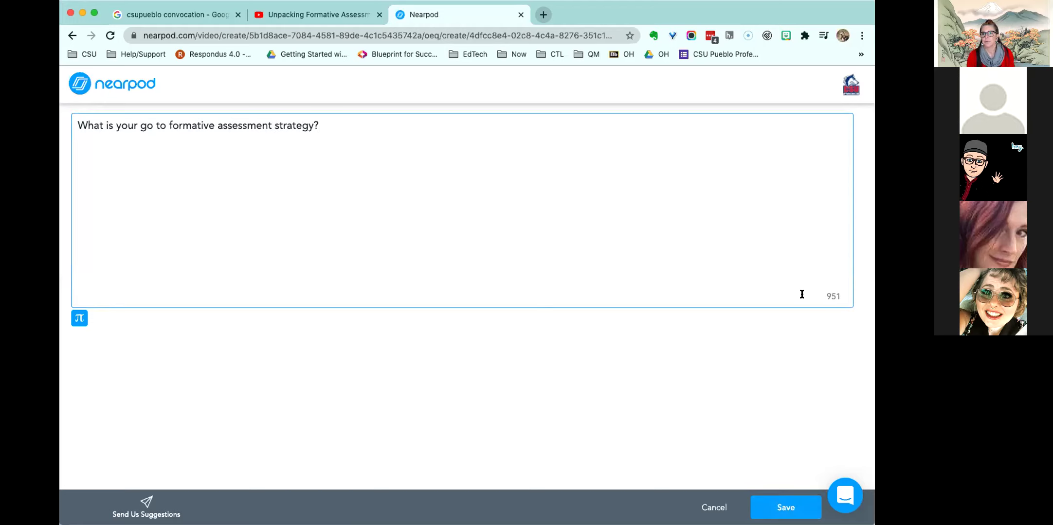
click(790, 504)
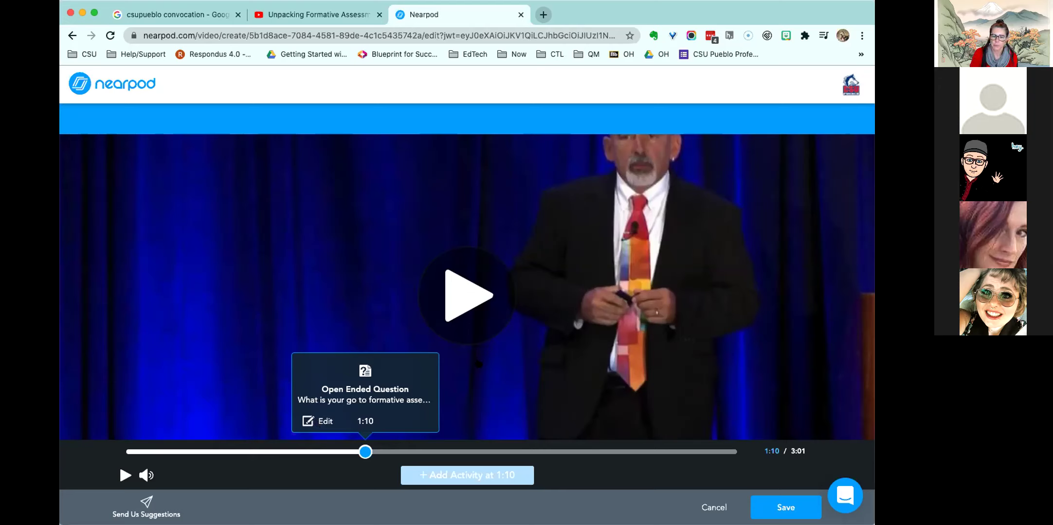
- Save the interactive video with its 1:10 question as slide 7
click(784, 509)
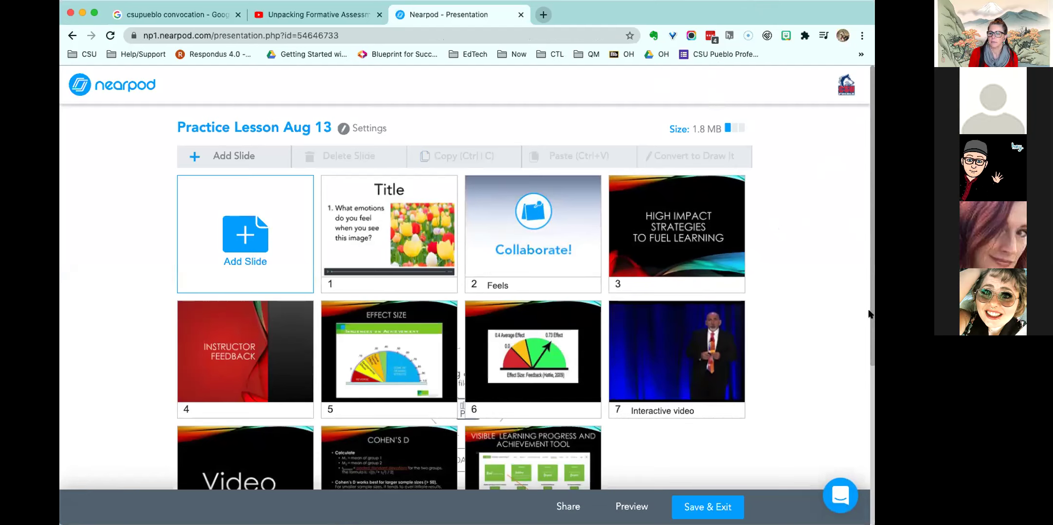
scroll(871, 316, down, 2)
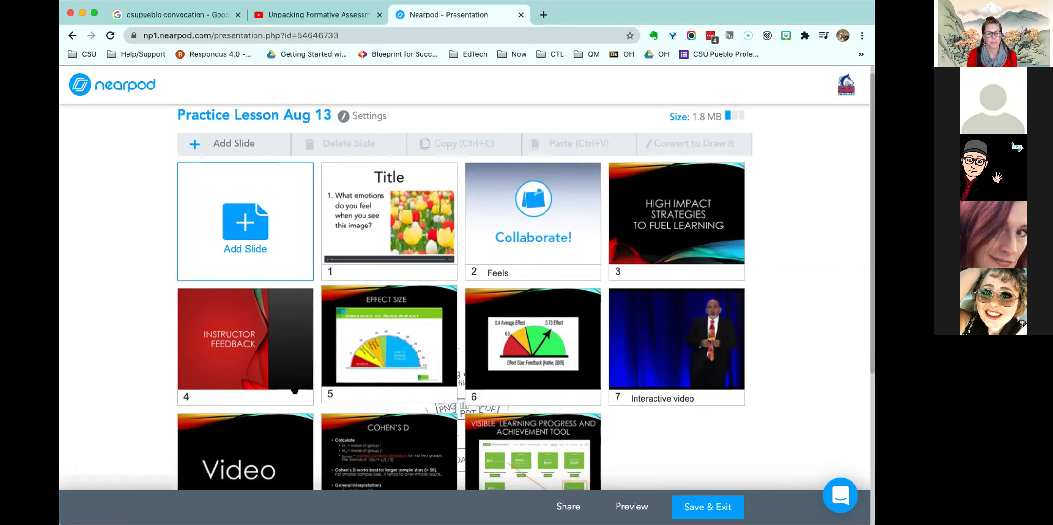
scroll(870, 286, down, 2)
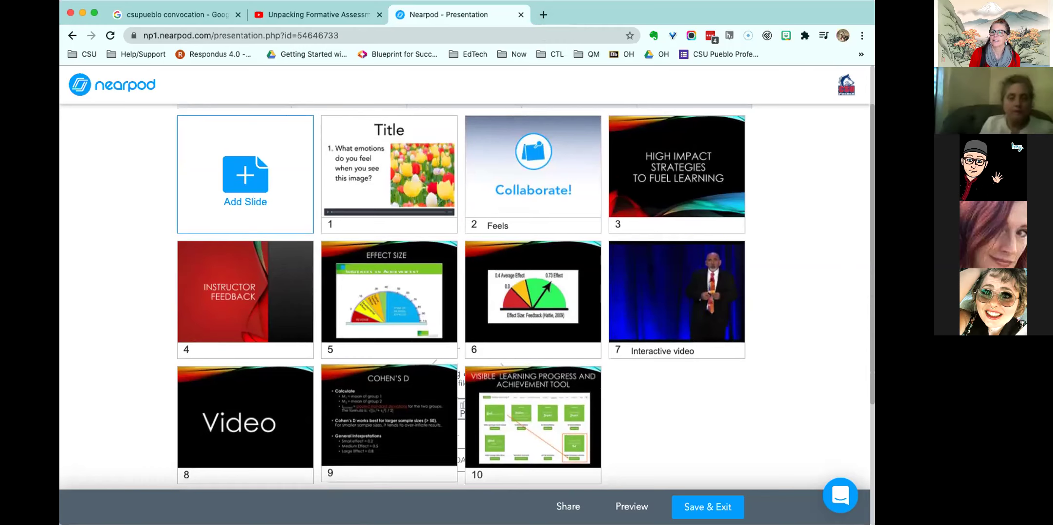
right_click(237, 405)
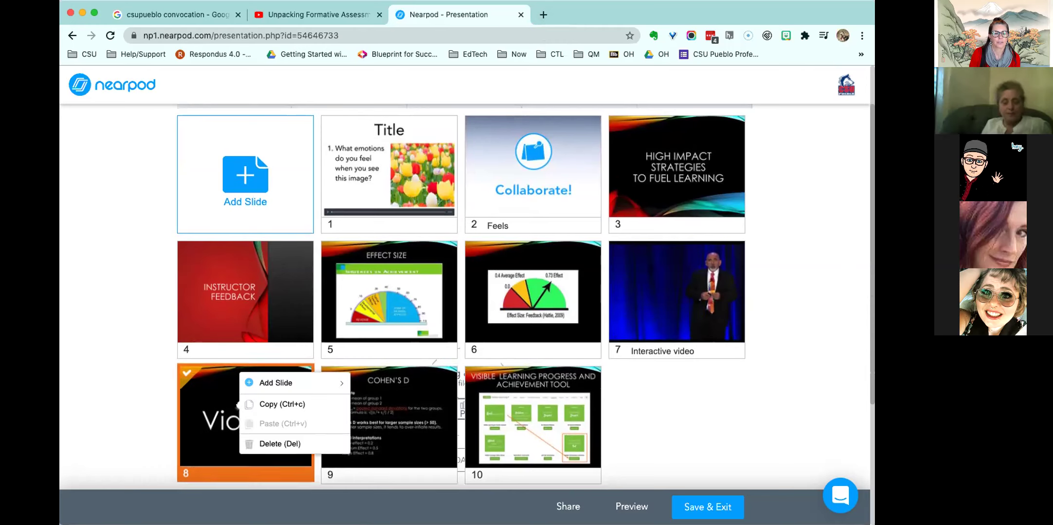
- Delete slide 8, the 'Video' title slide, and confirm
click(258, 444)
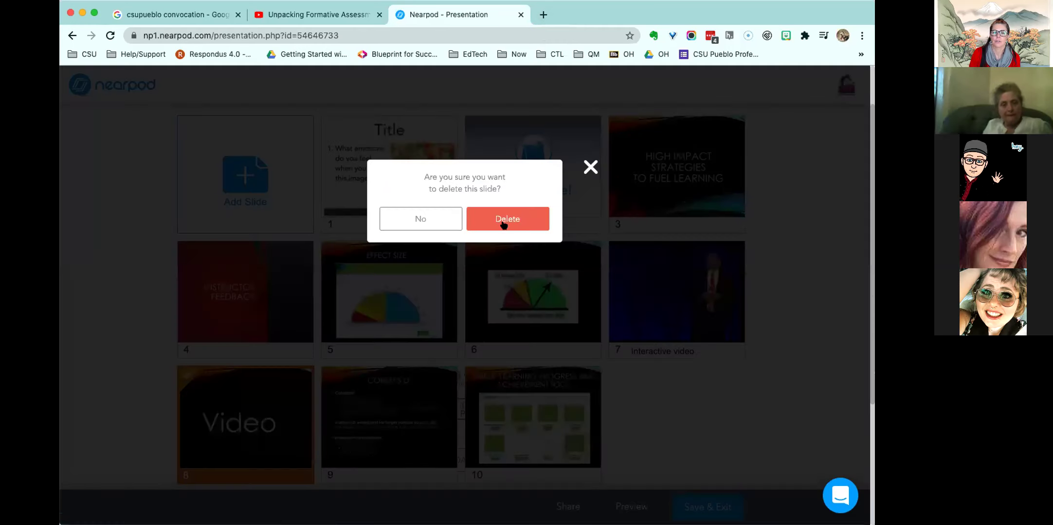
click(503, 221)
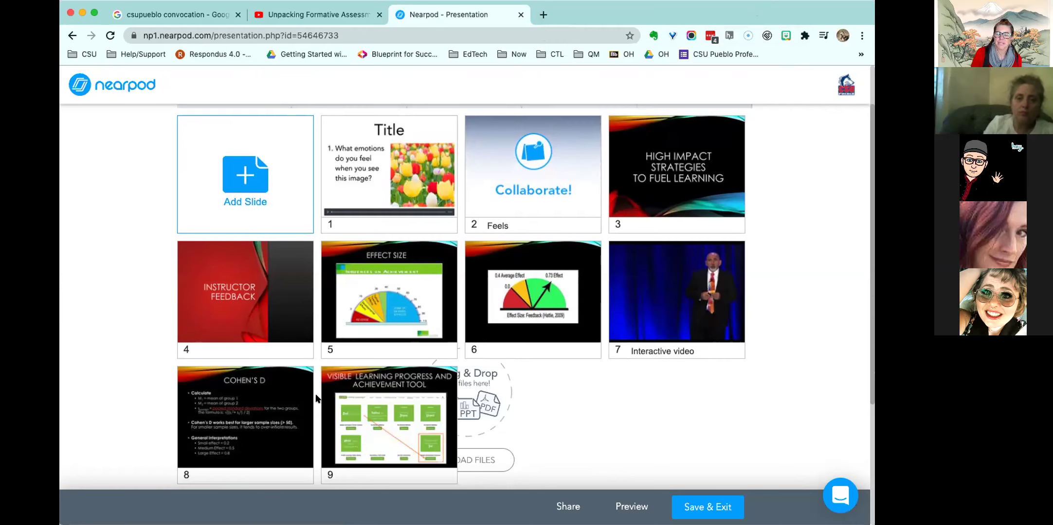
- Add a Flipgrid activity slide after slide 9
right_click(461, 416)
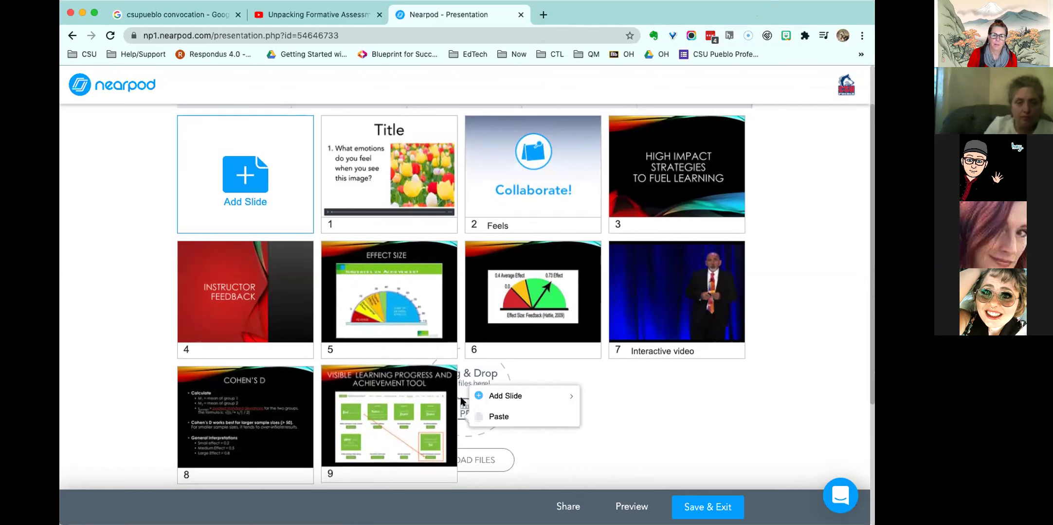
mouse_move(506, 398)
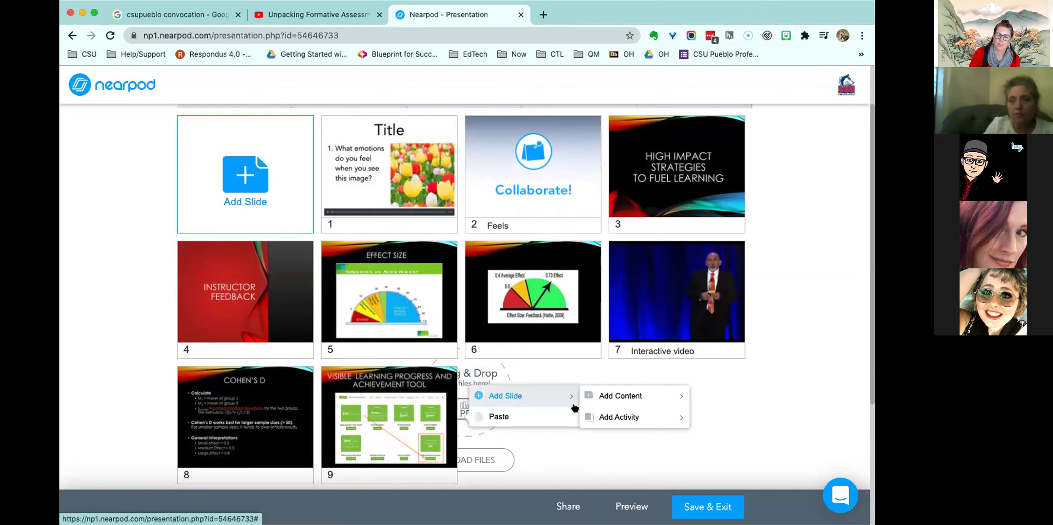
mouse_move(611, 415)
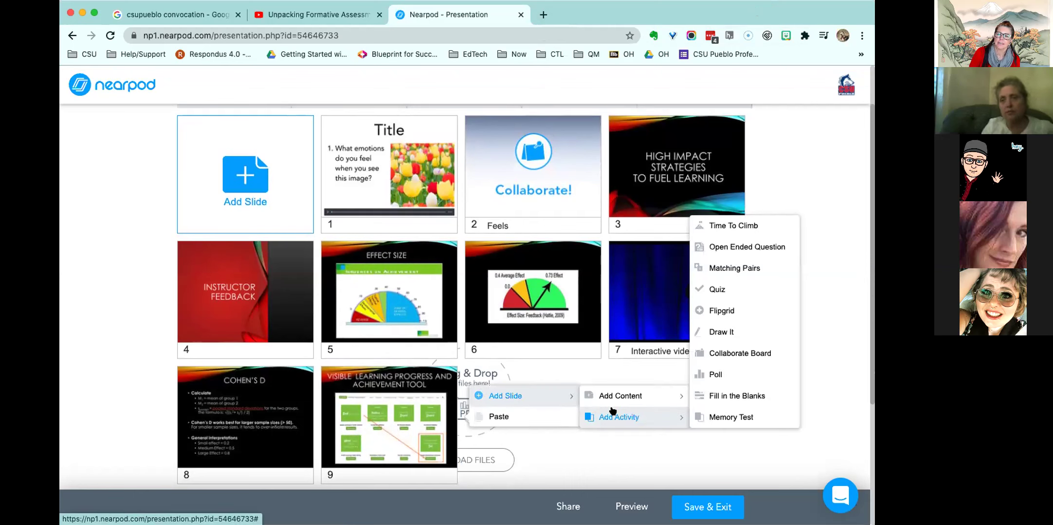
click(698, 312)
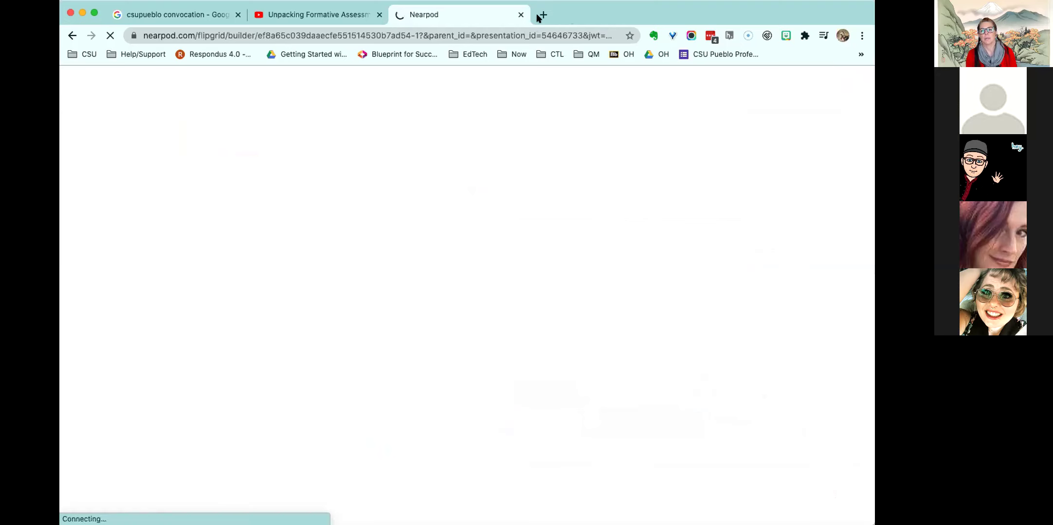
- Go to the Flipgrid educator site, admin.flipgrid.com, in a new tab
click(541, 15)
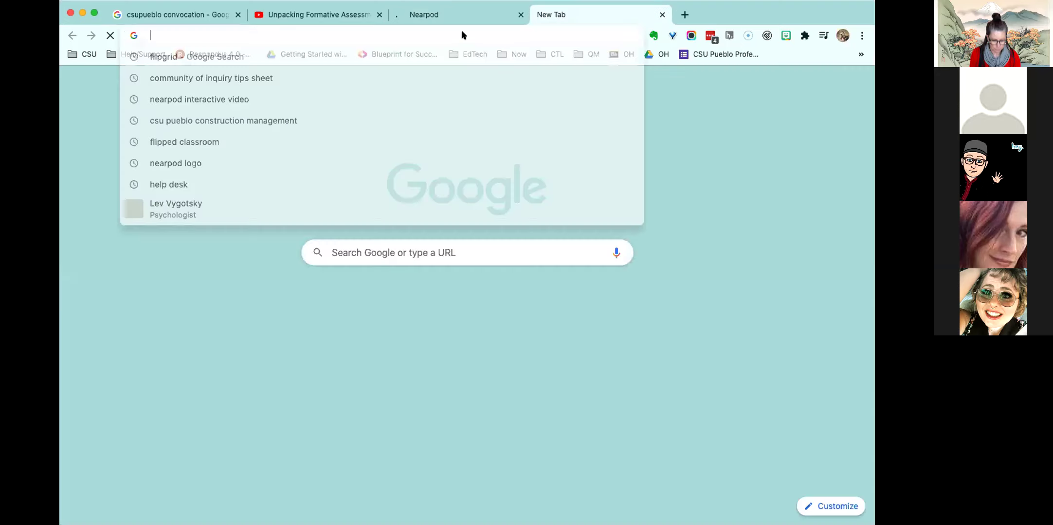
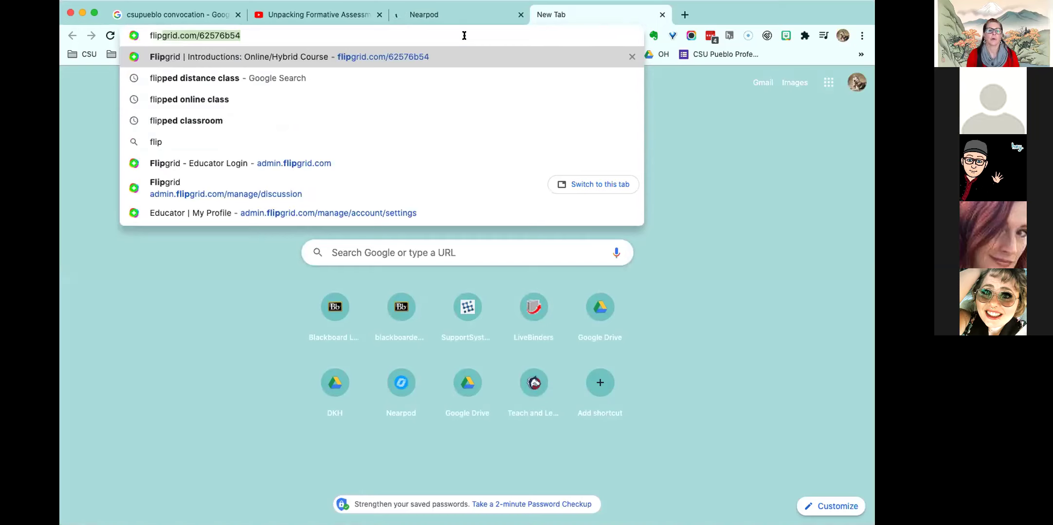
click(331, 161)
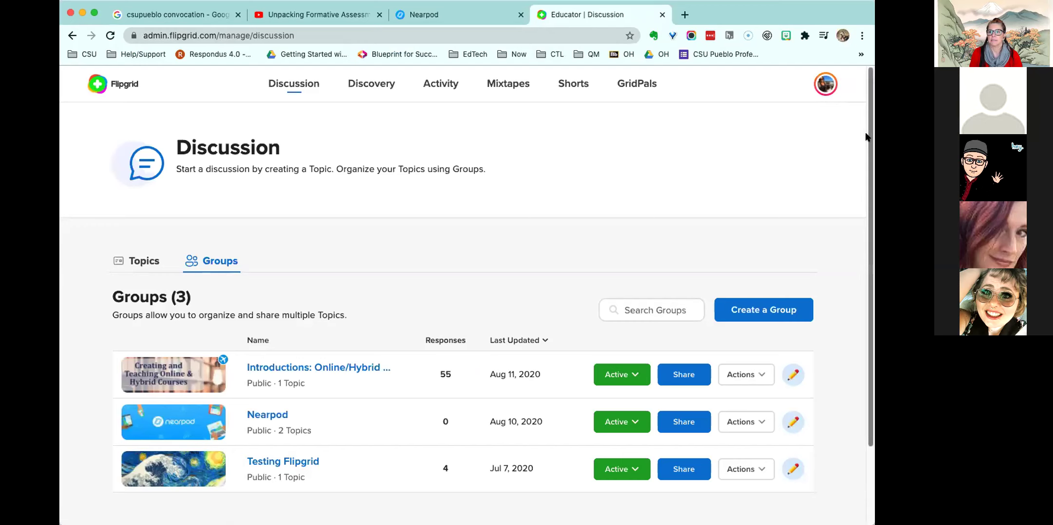
drag(865, 137, 866, 165)
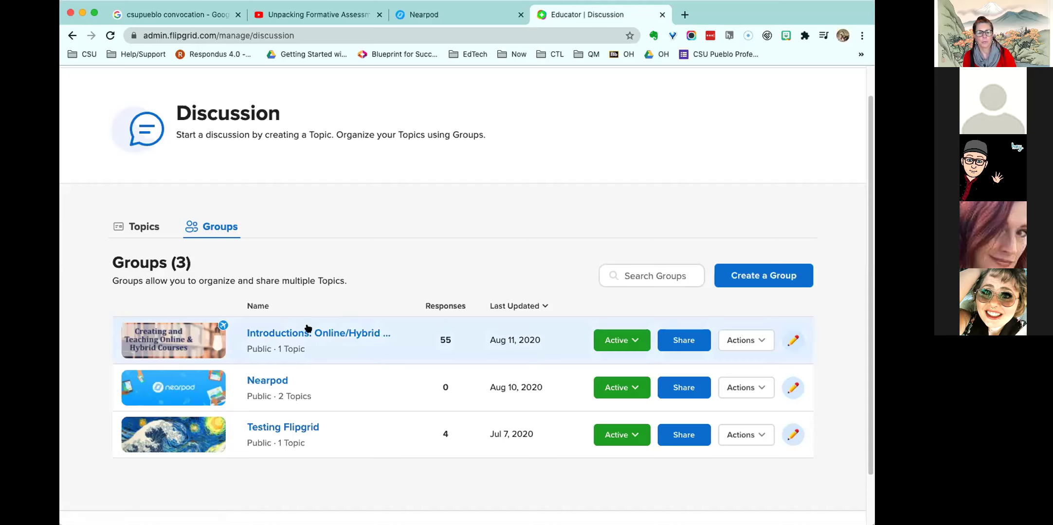
- Open the Introductions: Online/Hybrid Course group and copy its page address back to Nearpod
click(273, 334)
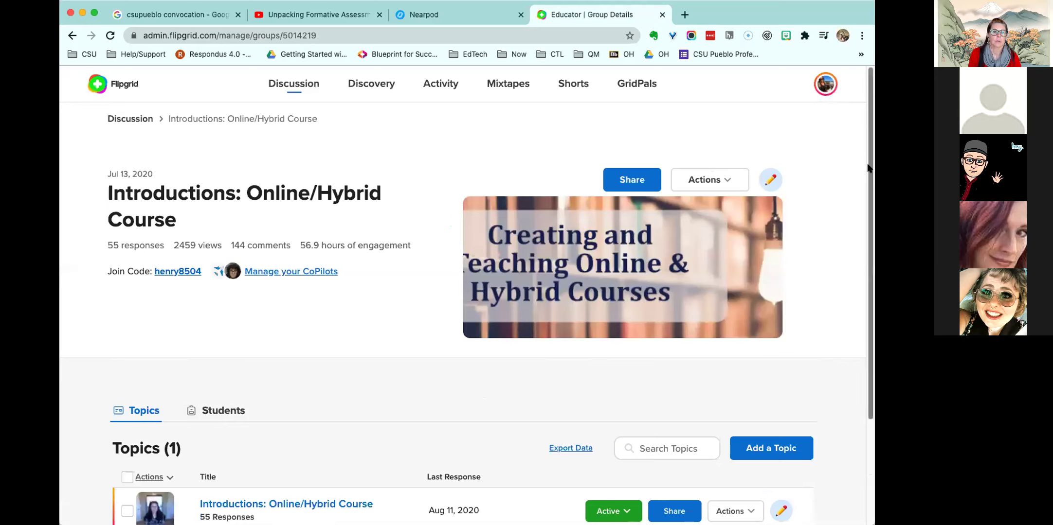
click(262, 31)
click(263, 31)
key(super+c)
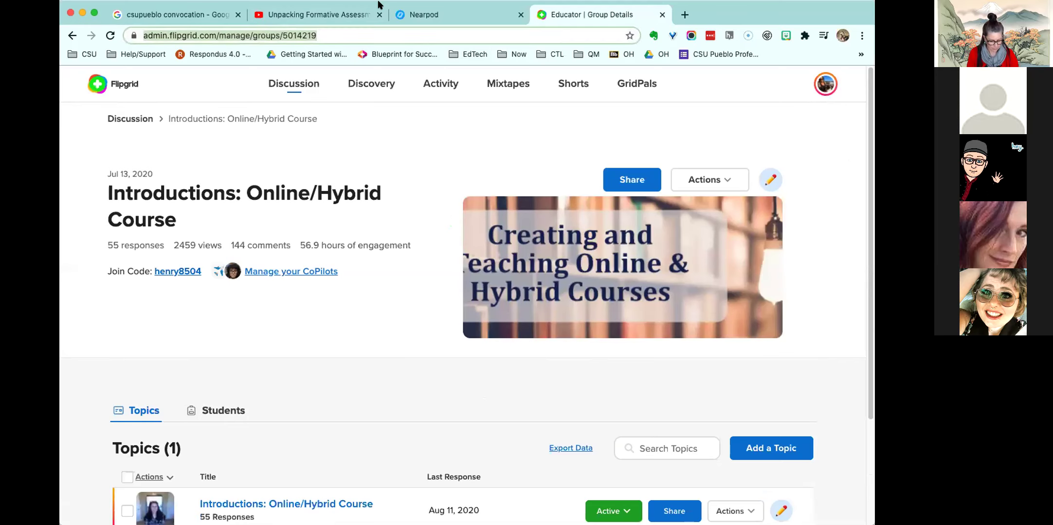
click(423, 16)
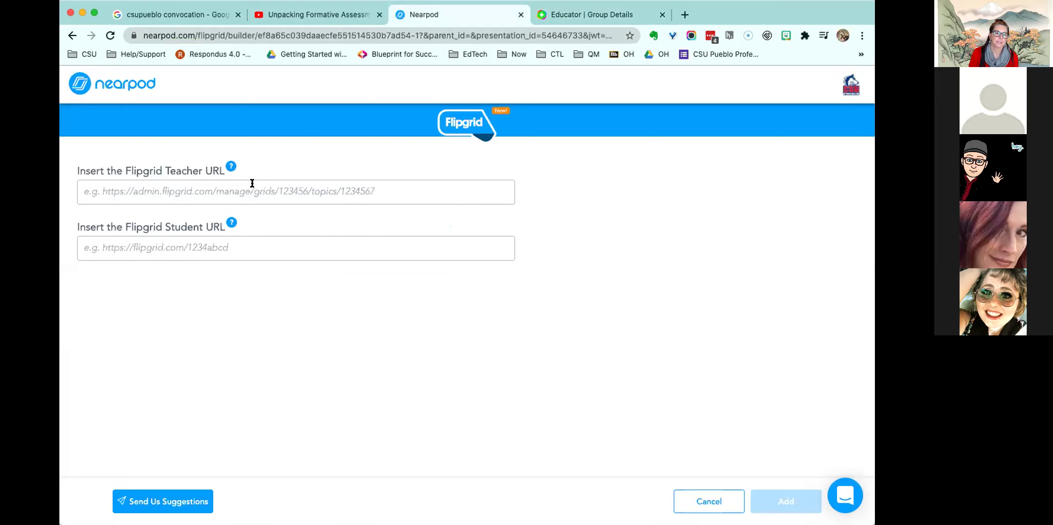
click(280, 187)
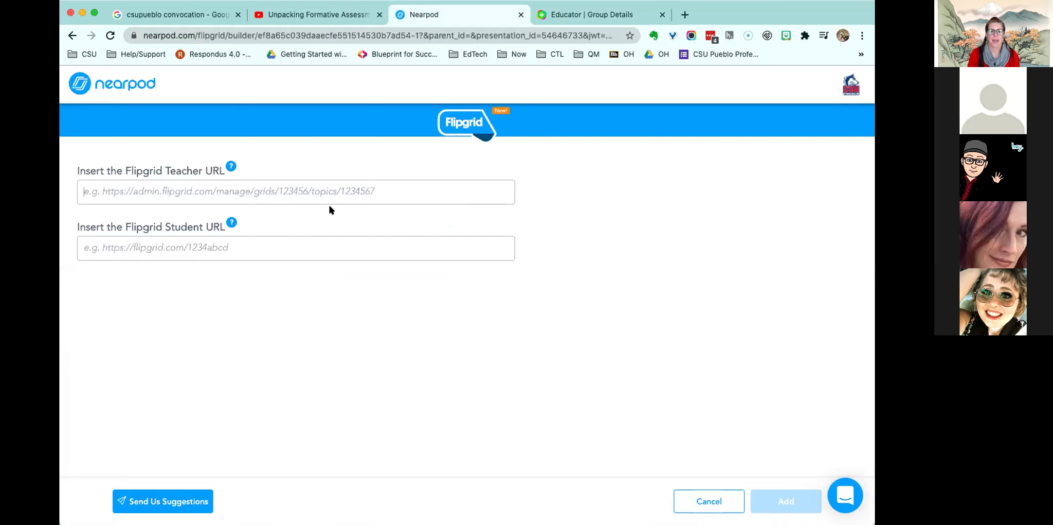
key(super+v)
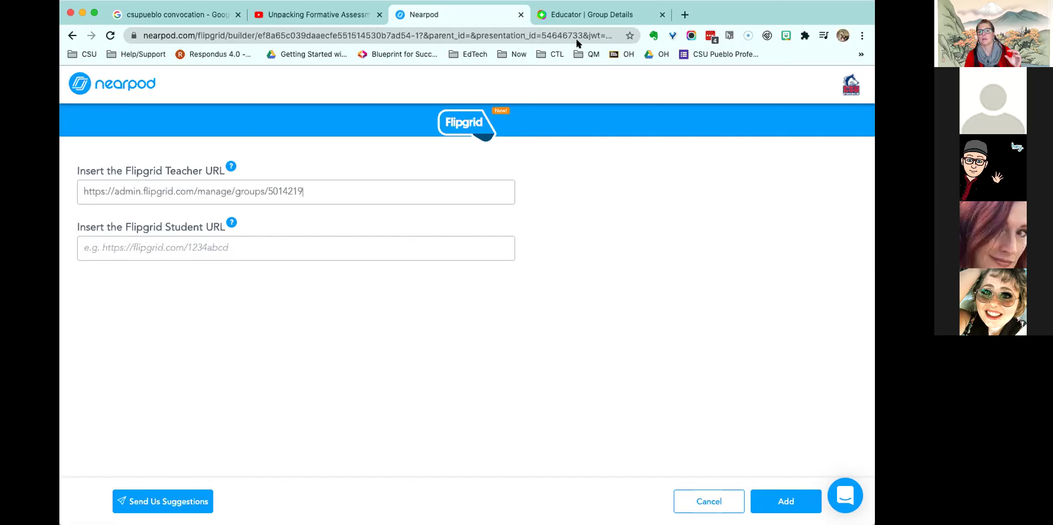
click(575, 18)
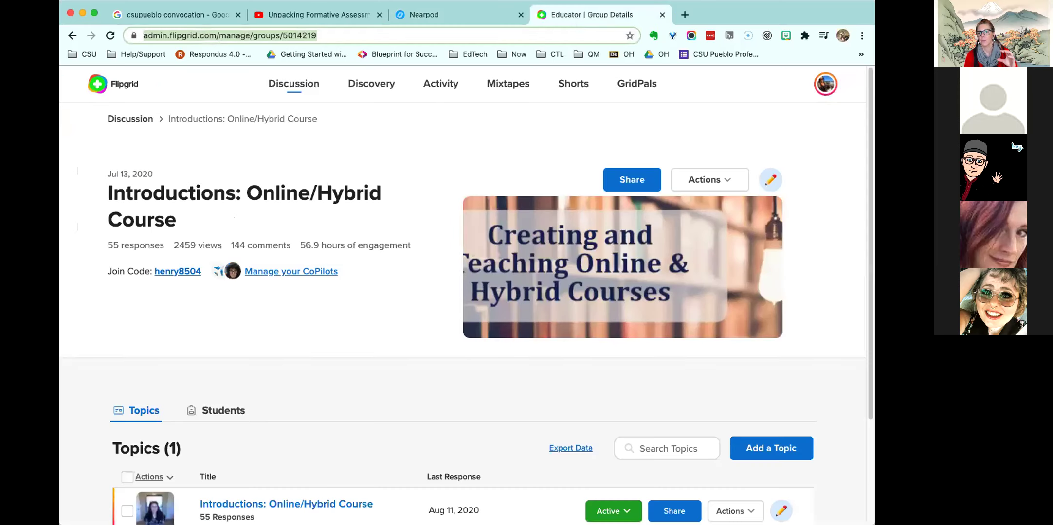
scroll(865, 202, down, 3)
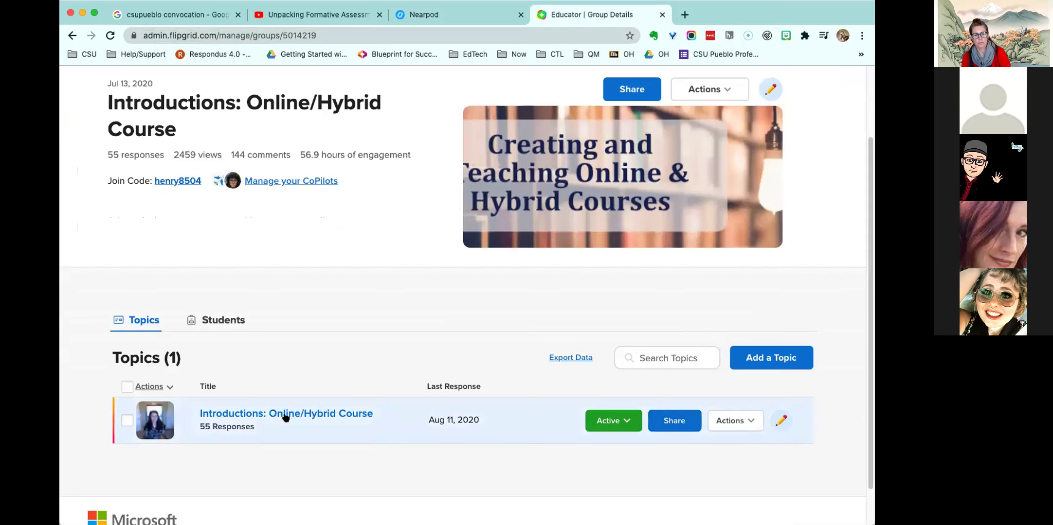
click(676, 421)
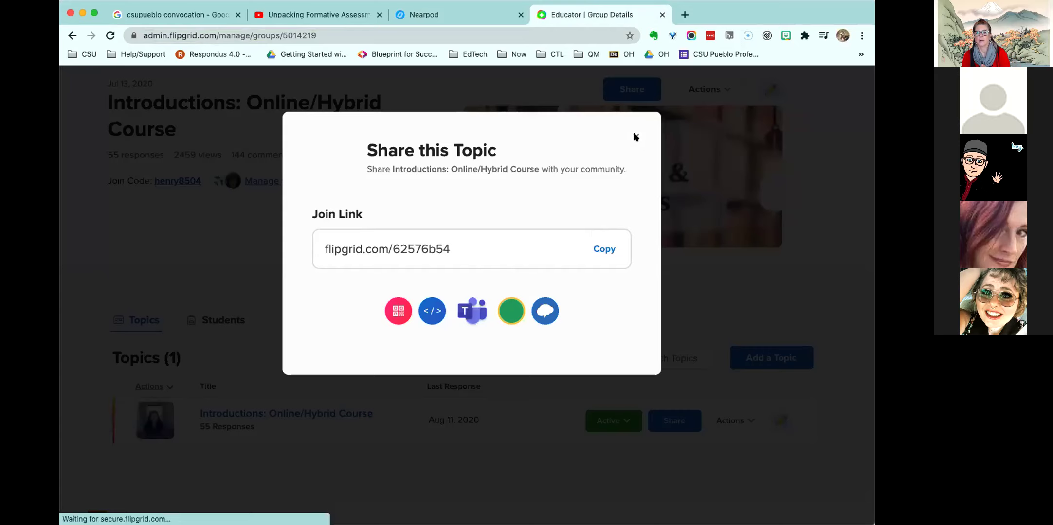
click(635, 136)
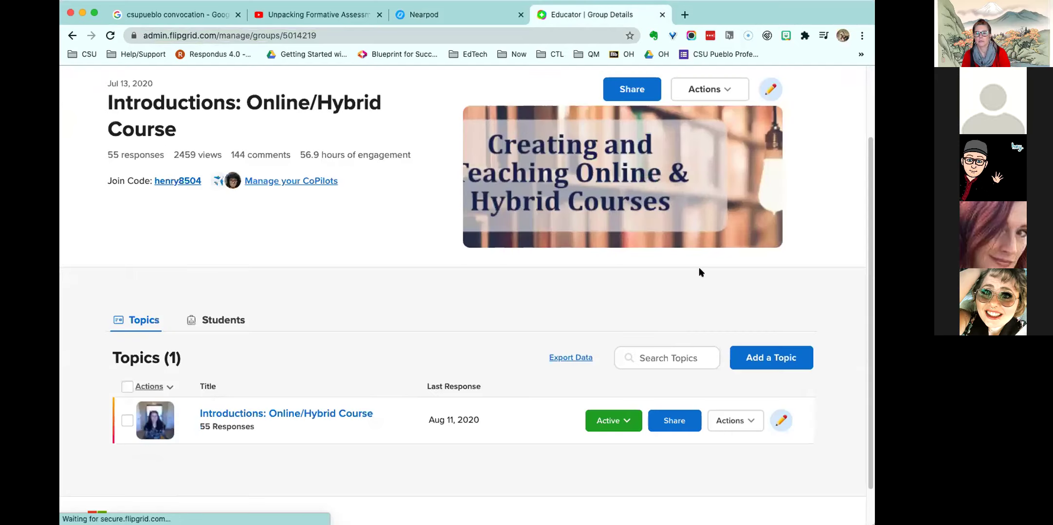
click(676, 417)
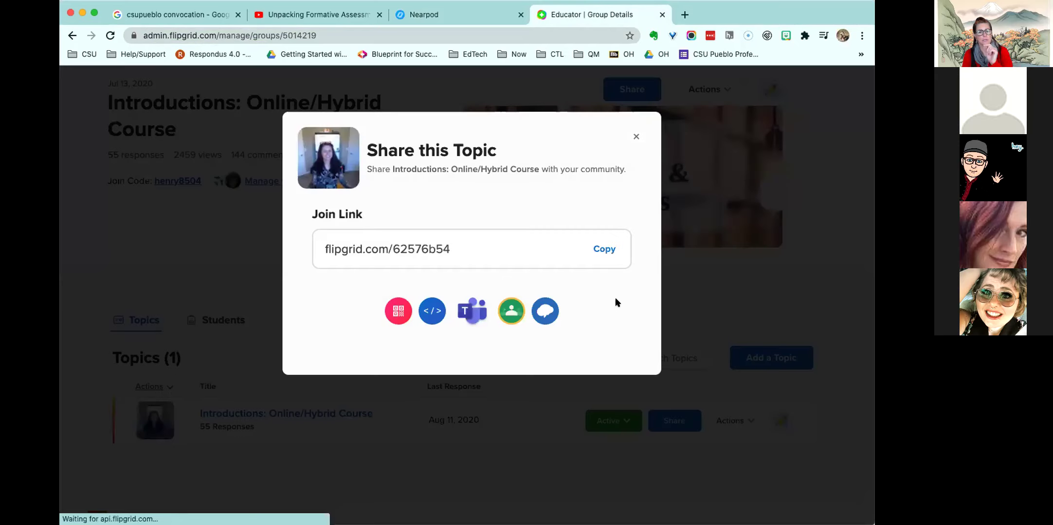
click(603, 250)
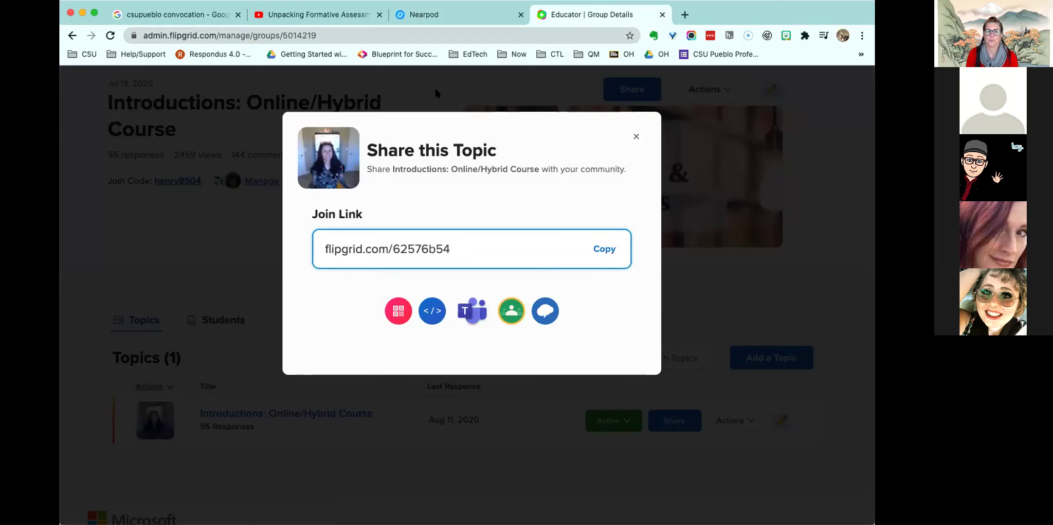
click(636, 136)
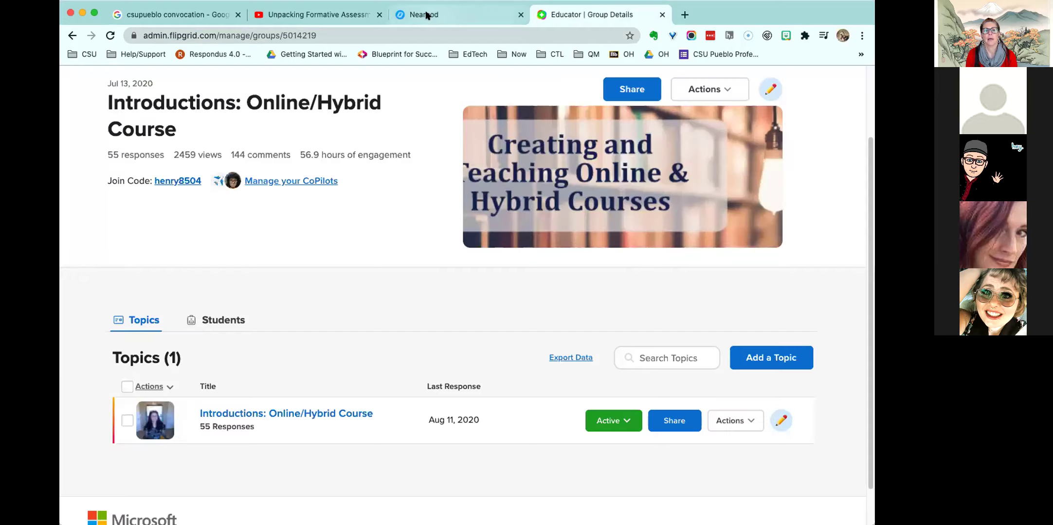
click(423, 15)
click(225, 243)
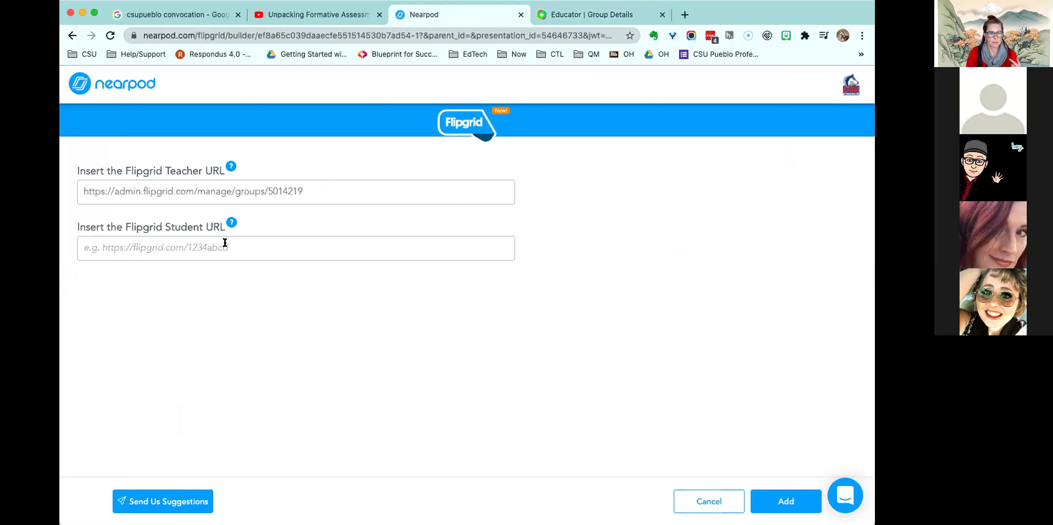
key(super+v)
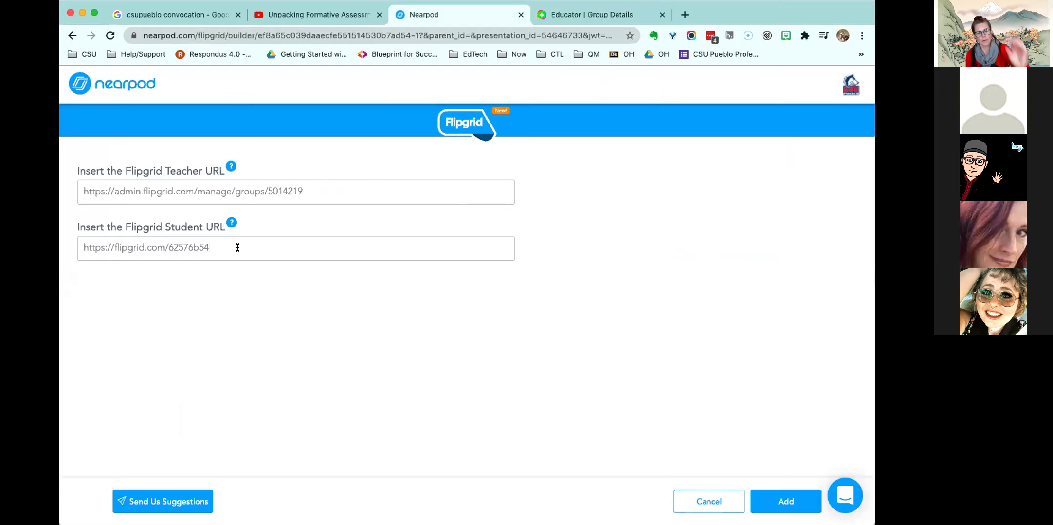
click(785, 500)
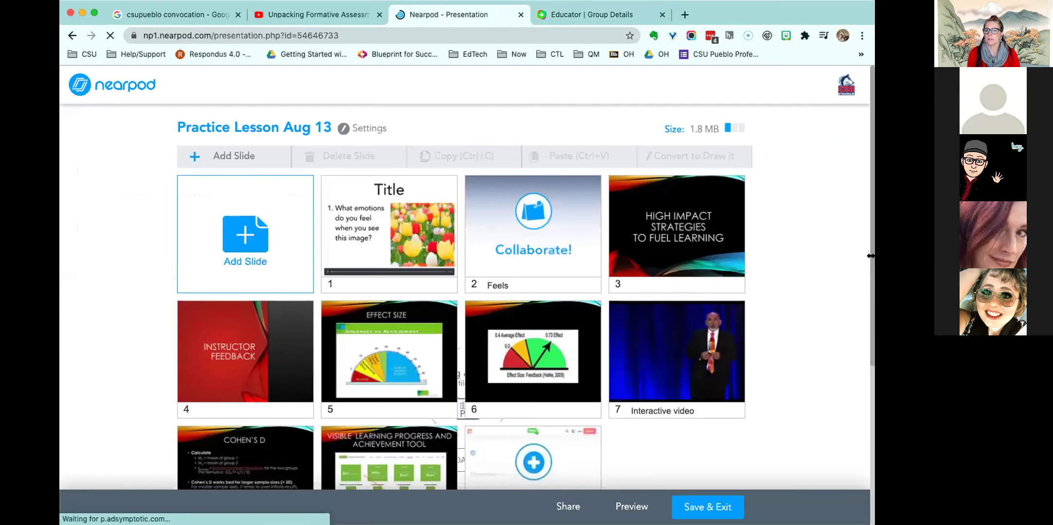
- Scroll down past slide 10, Flipgrid, and start adding a new slide
drag(869, 299, 863, 374)
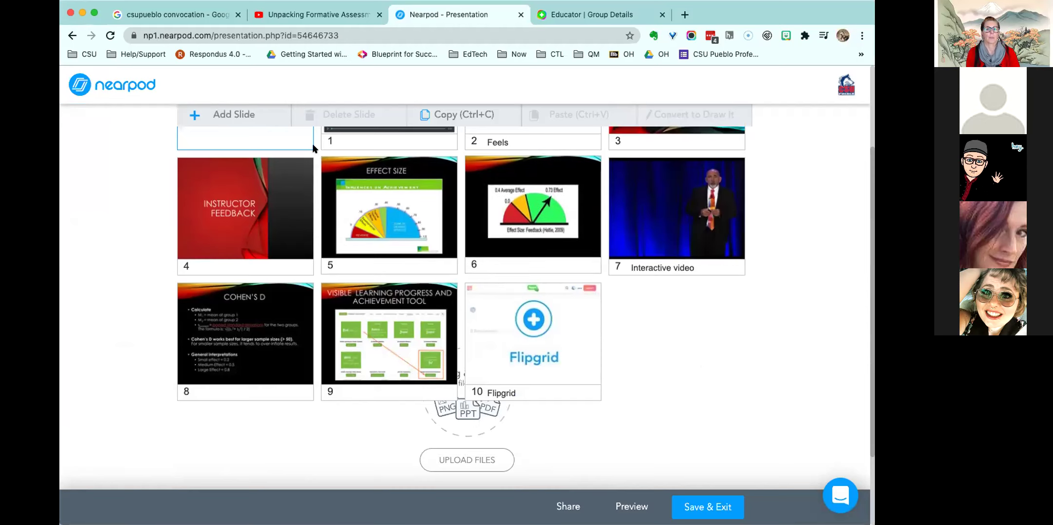
click(218, 114)
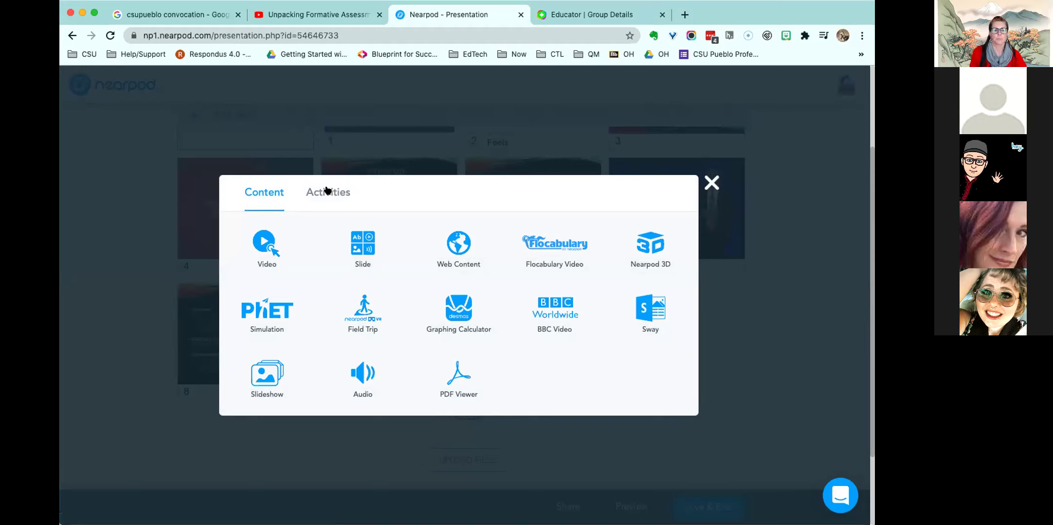
- Browse the Activities types, then close the picker without adding a slide
click(328, 191)
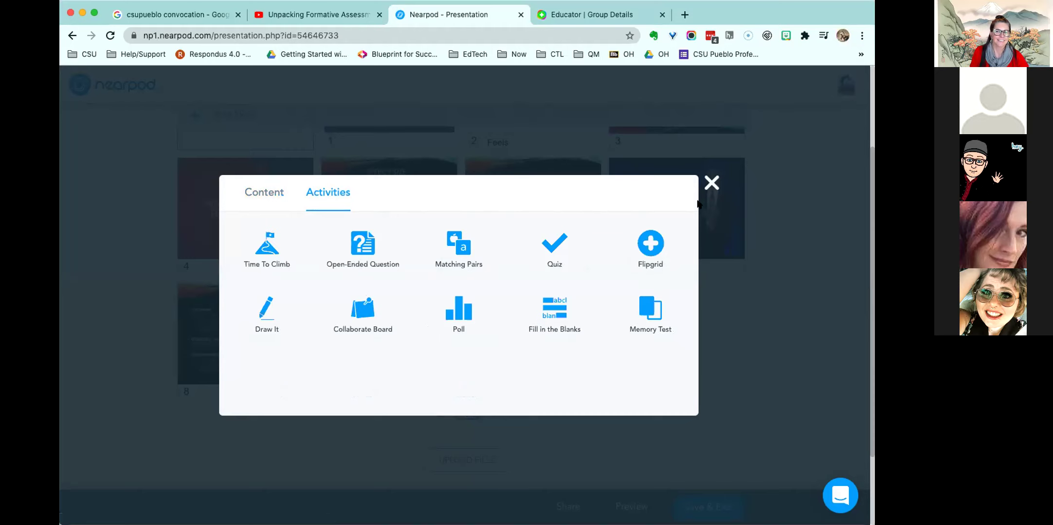
click(711, 183)
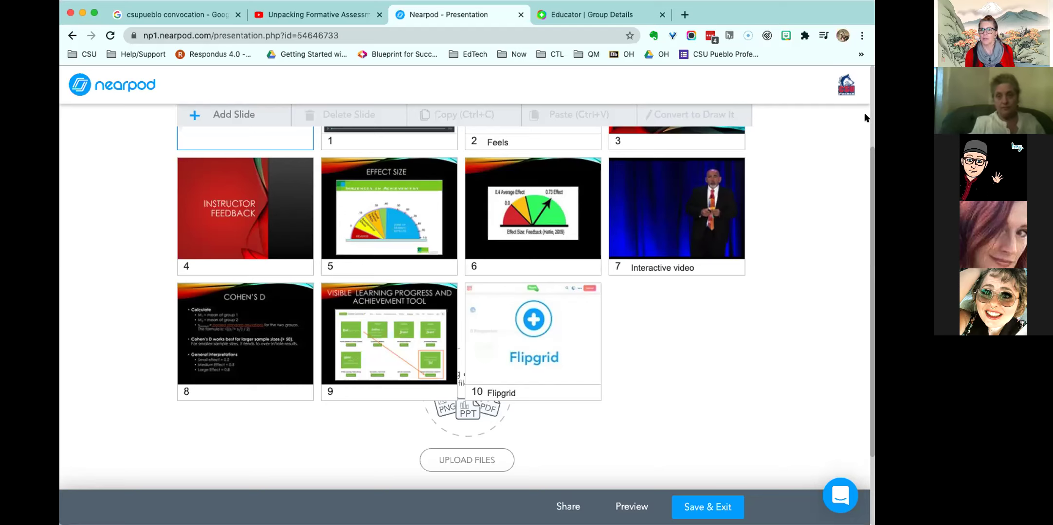
- Select slide 2, Feels, and preview it as a student
scroll(869, 157, up, 1)
scroll(869, 157, up, 3)
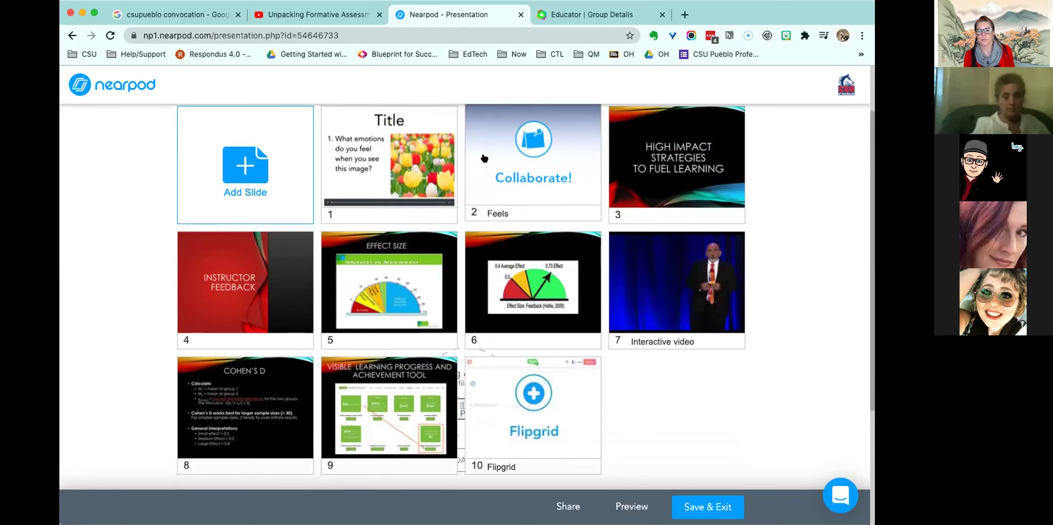
click(517, 153)
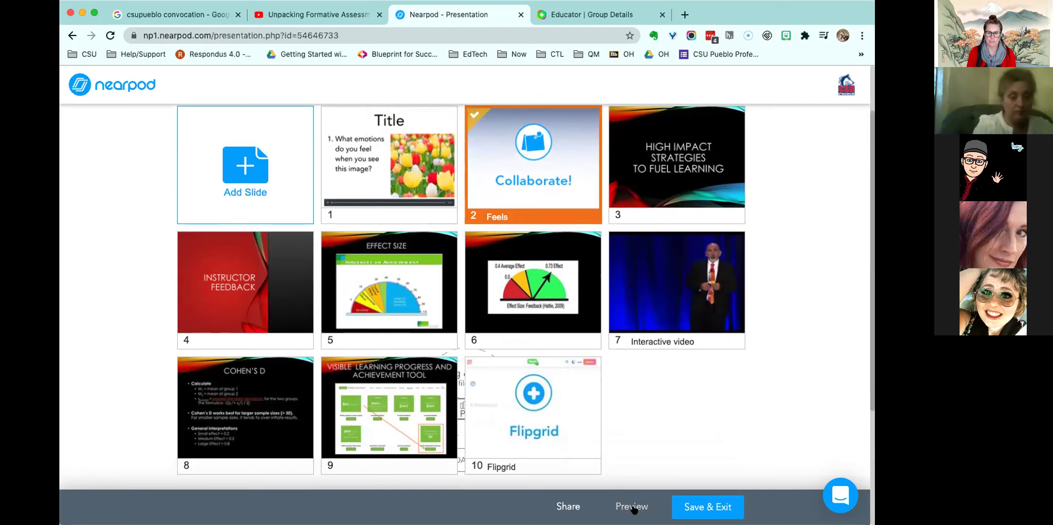
click(632, 508)
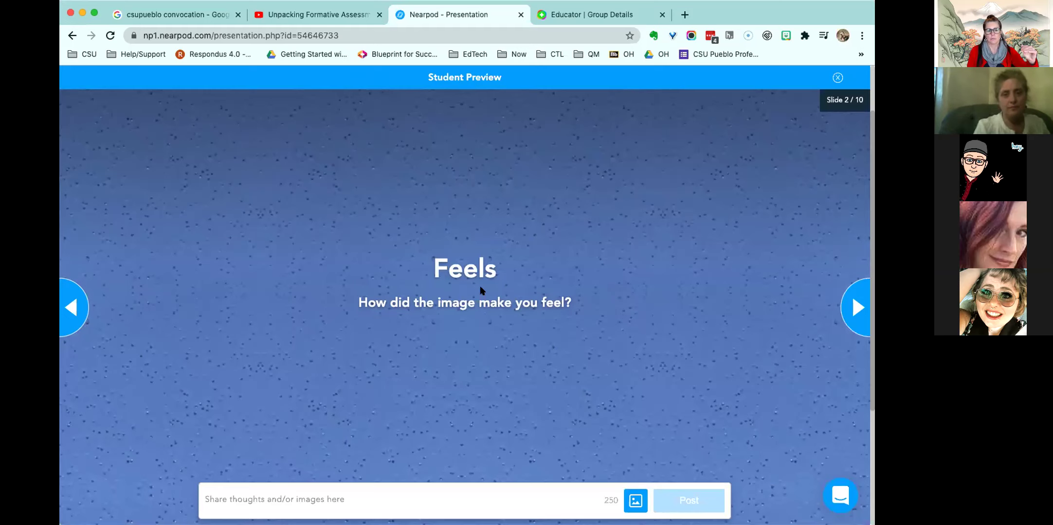
- Post a 'Happy' response with a Google 'happy' photo of a cheering man in red
click(421, 492)
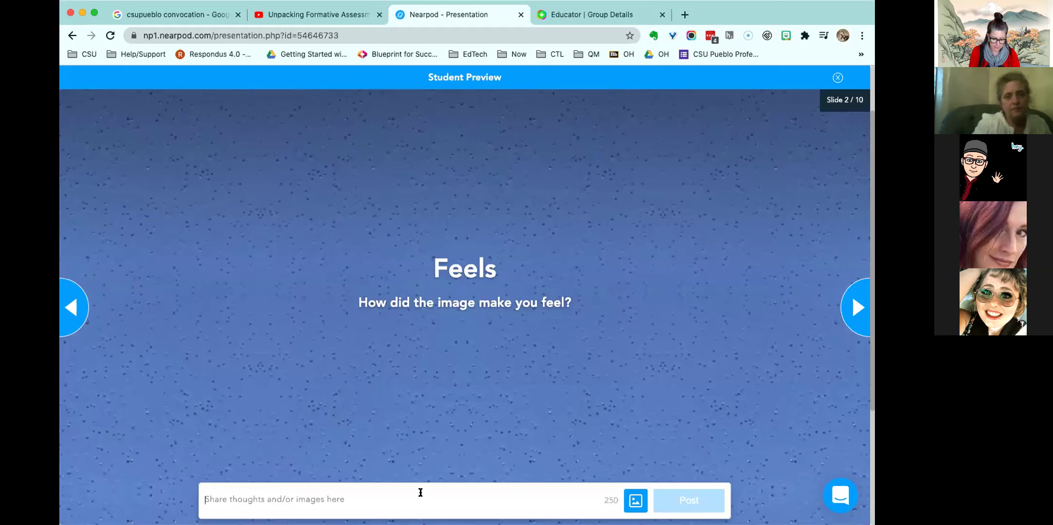
text(Happy)
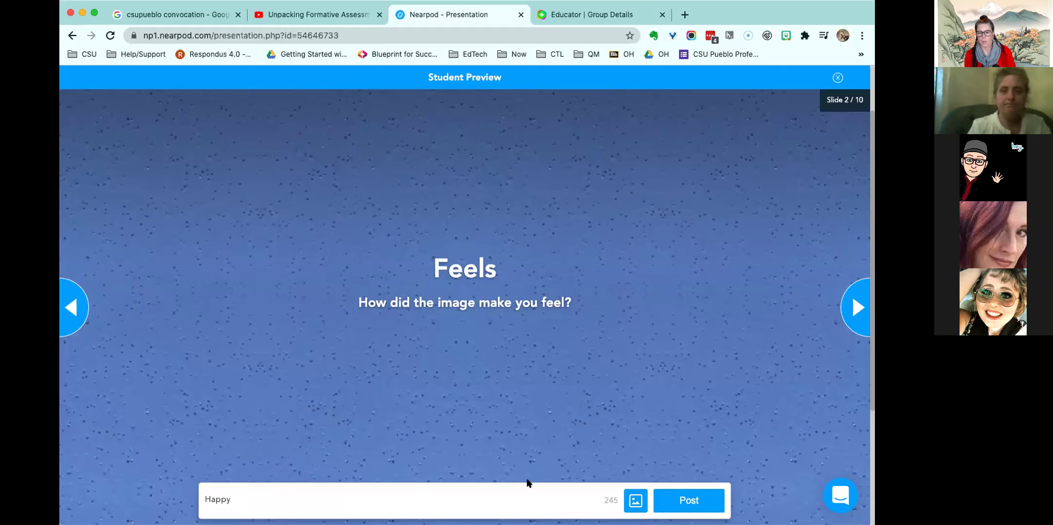
click(636, 501)
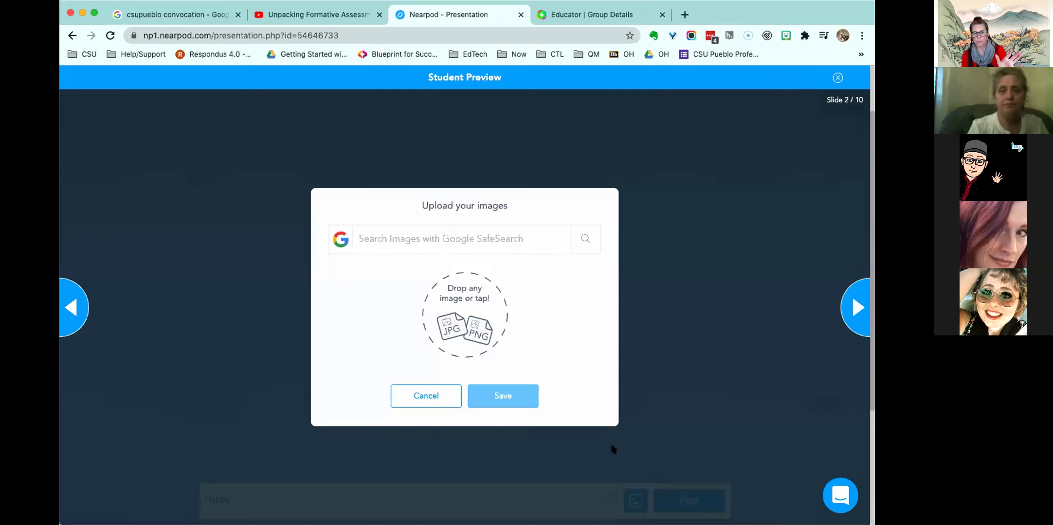
click(453, 242)
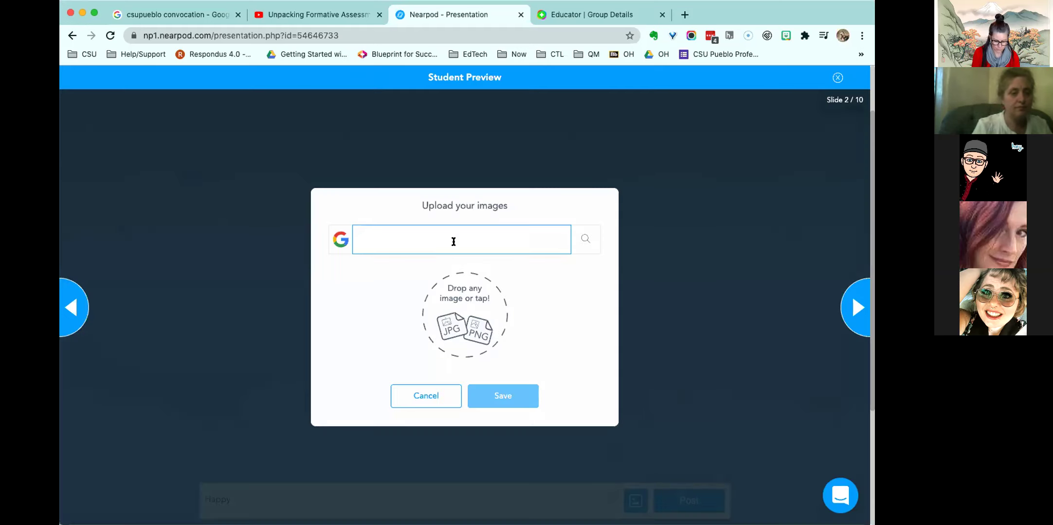
text(happy)
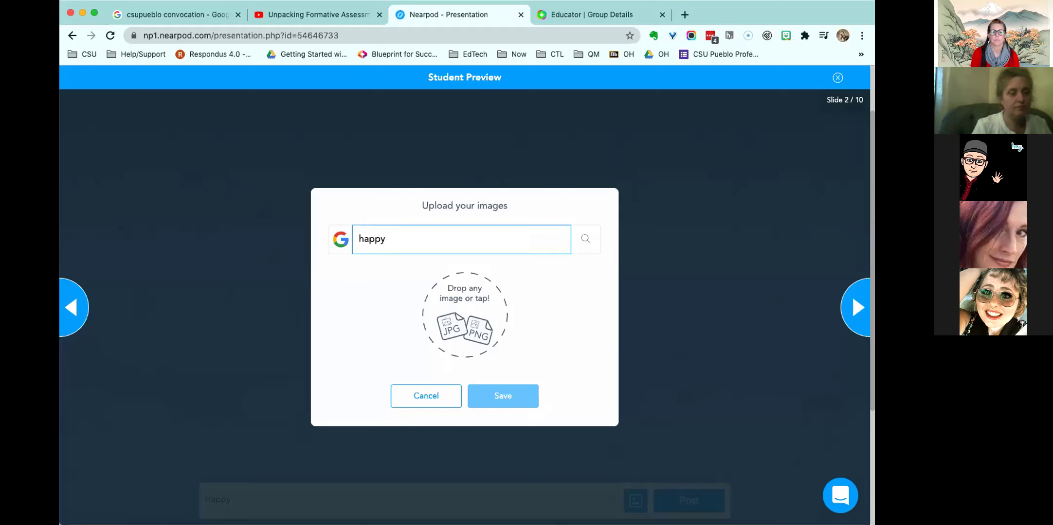
key(Return)
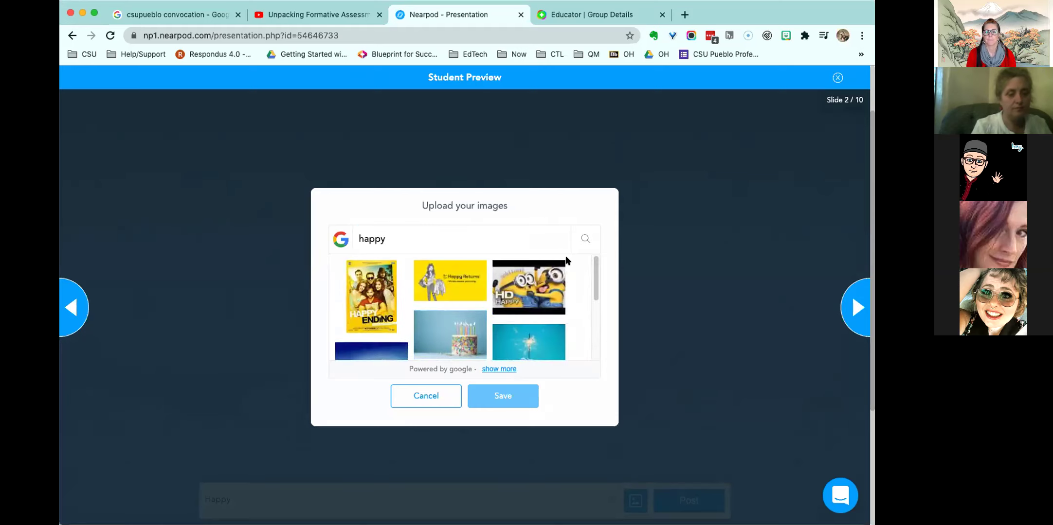
scroll(584, 312, down, 4)
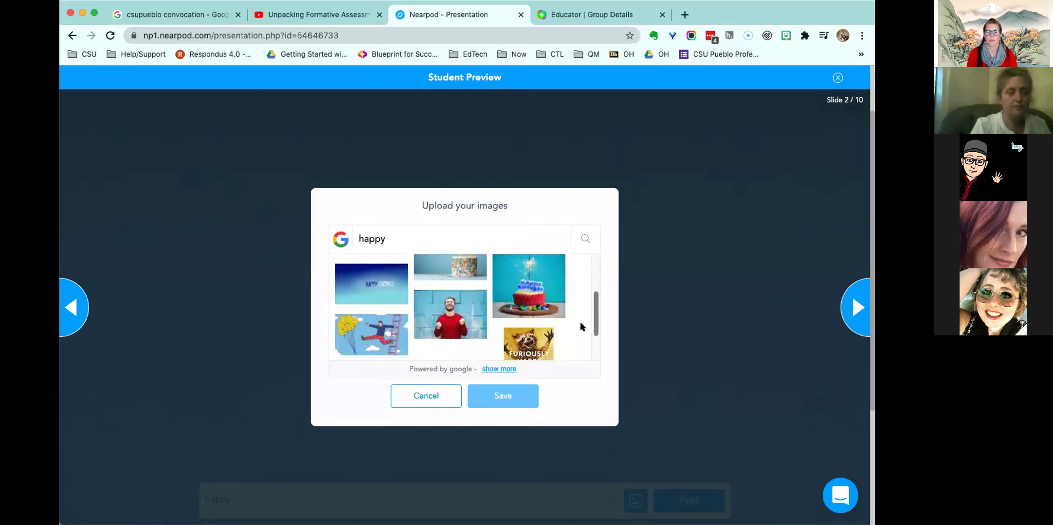
click(457, 290)
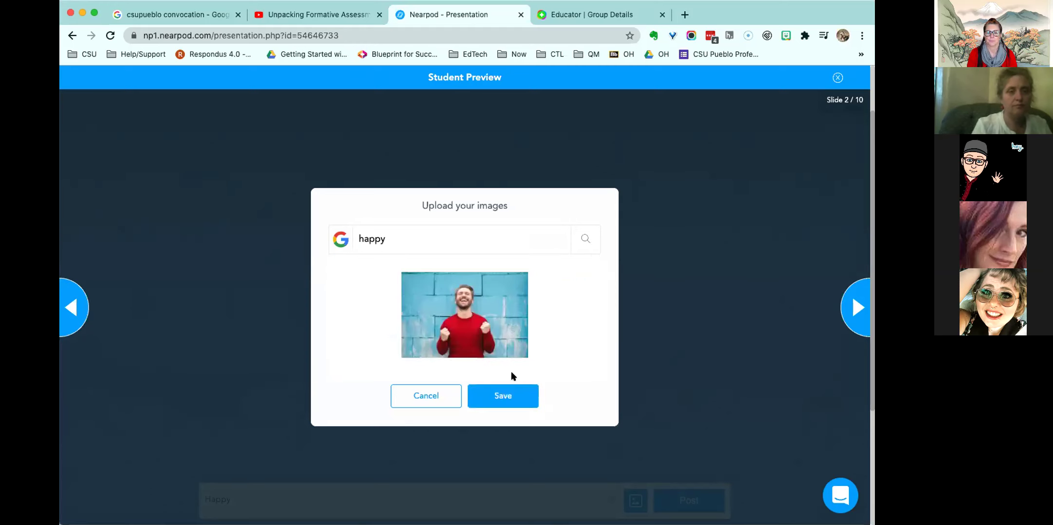
click(501, 395)
click(674, 501)
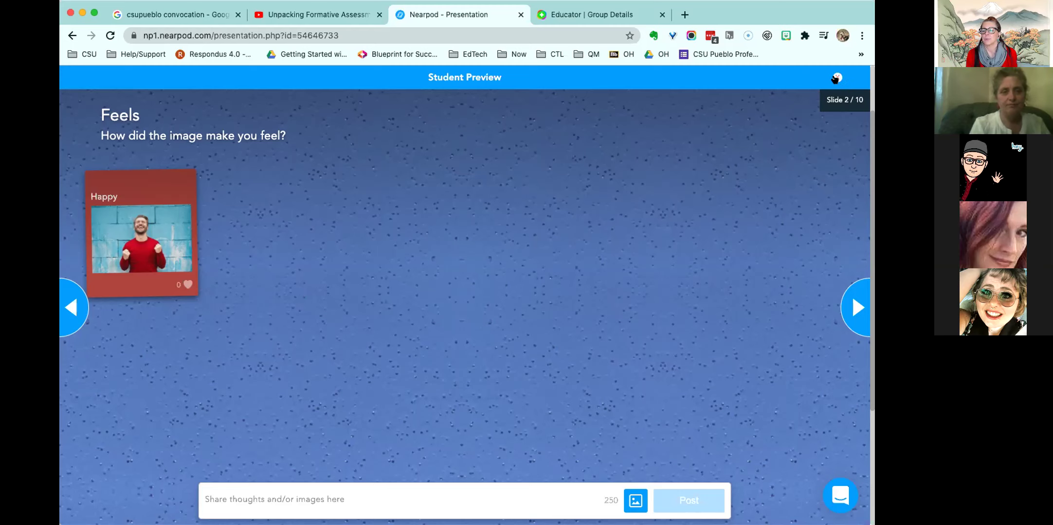
- Restart the student preview from slide 1, Title
click(835, 79)
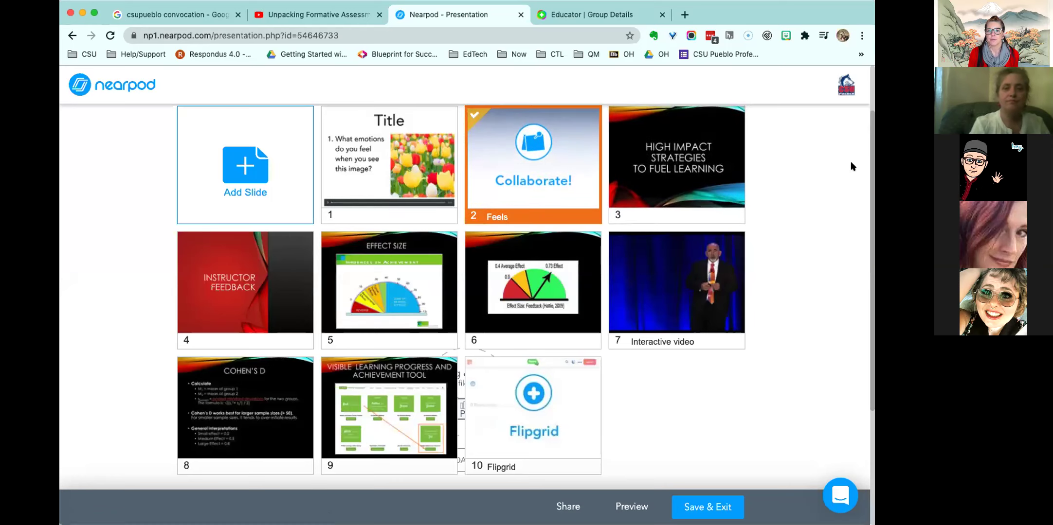
click(364, 164)
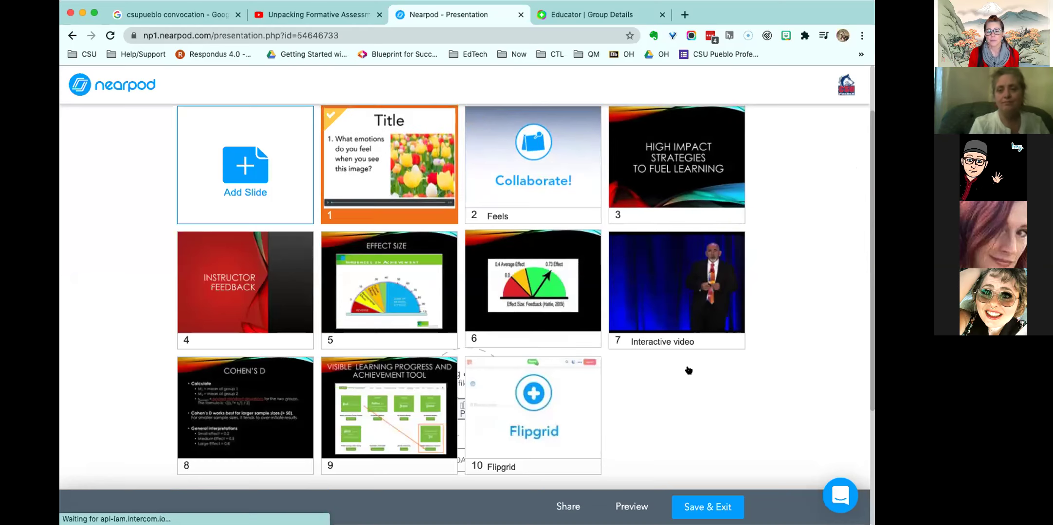
click(627, 507)
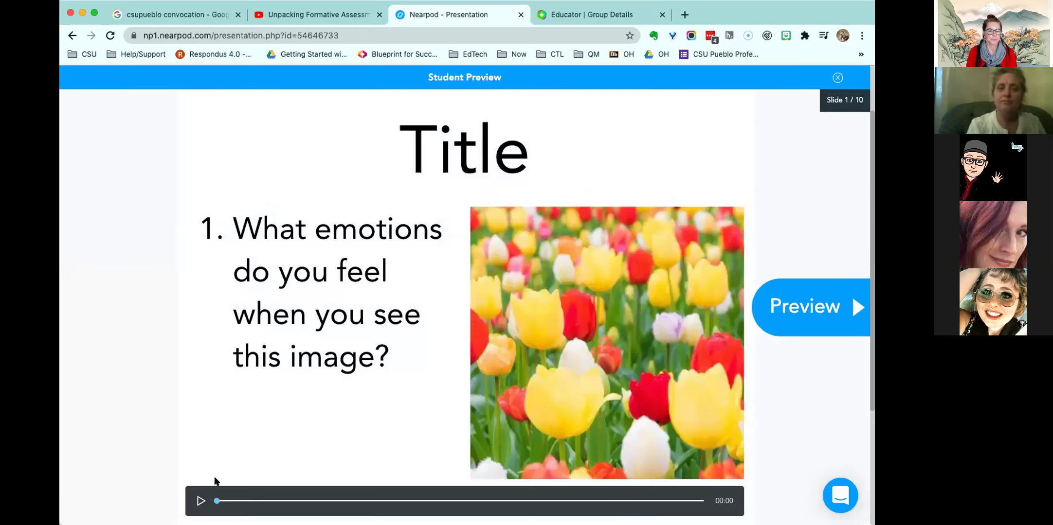
- Advance the preview to the Effect Size slide, then close it and Save & Exit
click(835, 307)
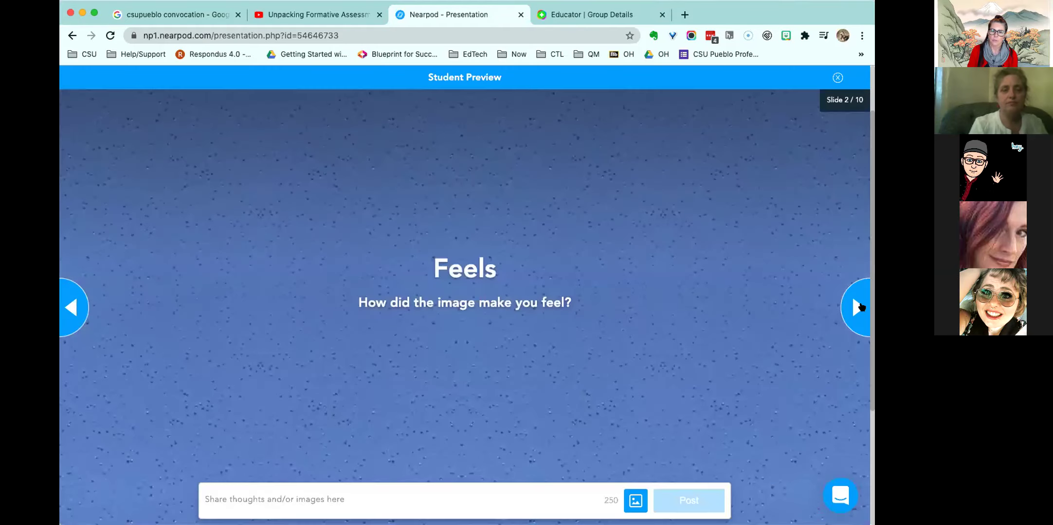
click(859, 307)
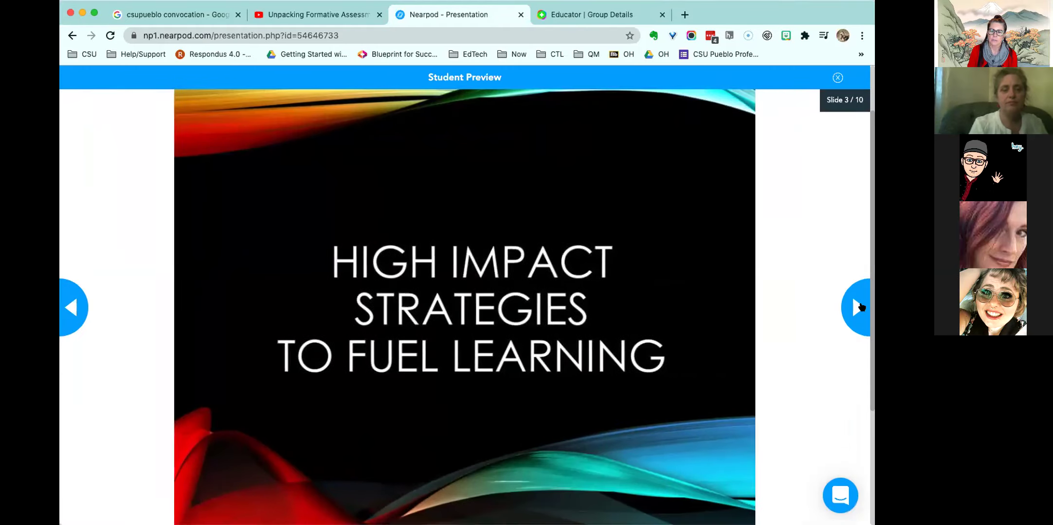
click(858, 307)
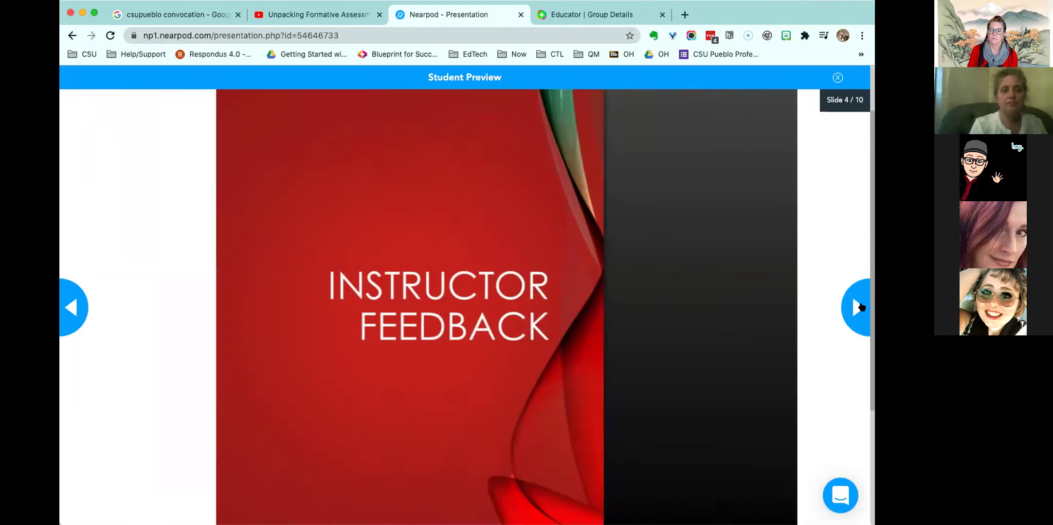
click(859, 307)
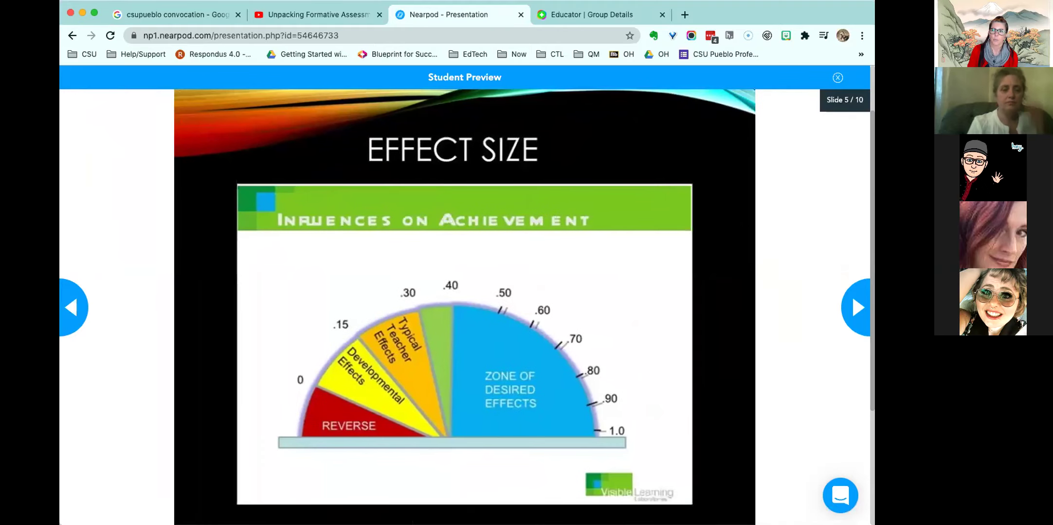
click(837, 77)
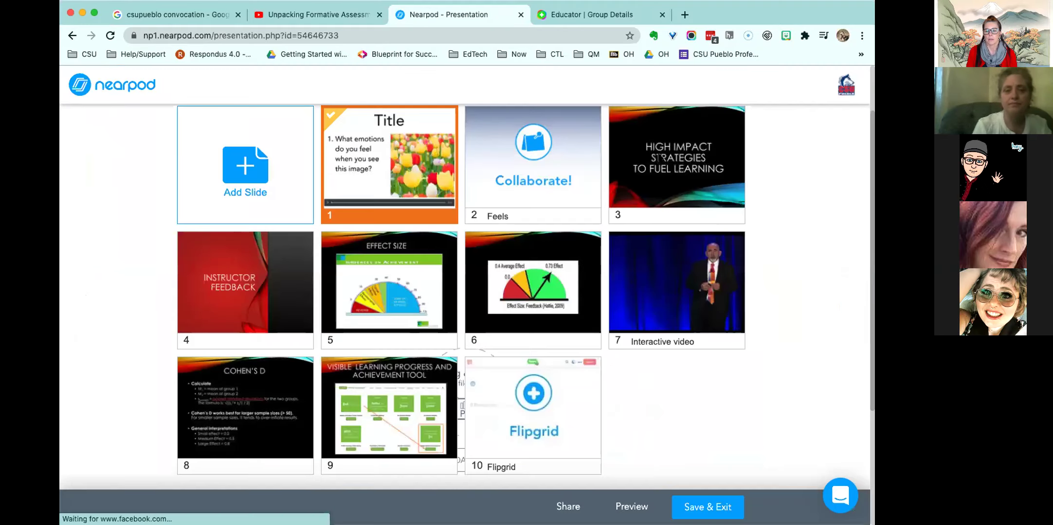
click(690, 507)
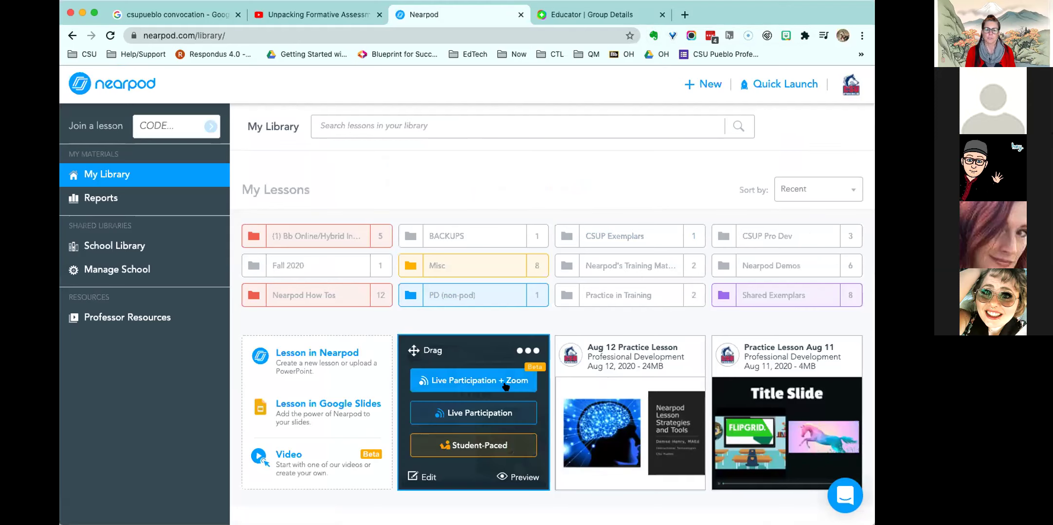
- Launch Practice Lesson Aug 13 student-paced and show its shareable link
mouse_move(485, 419)
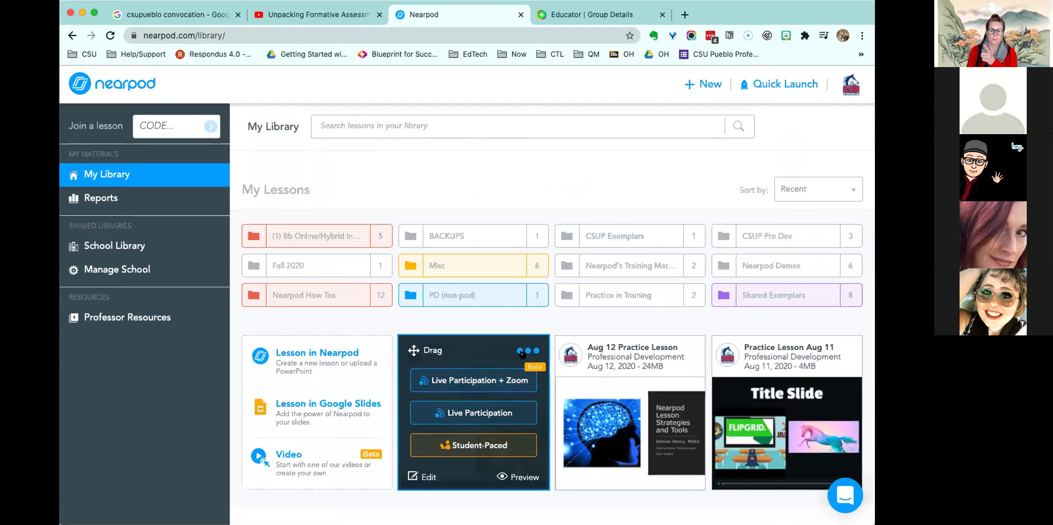
click(465, 448)
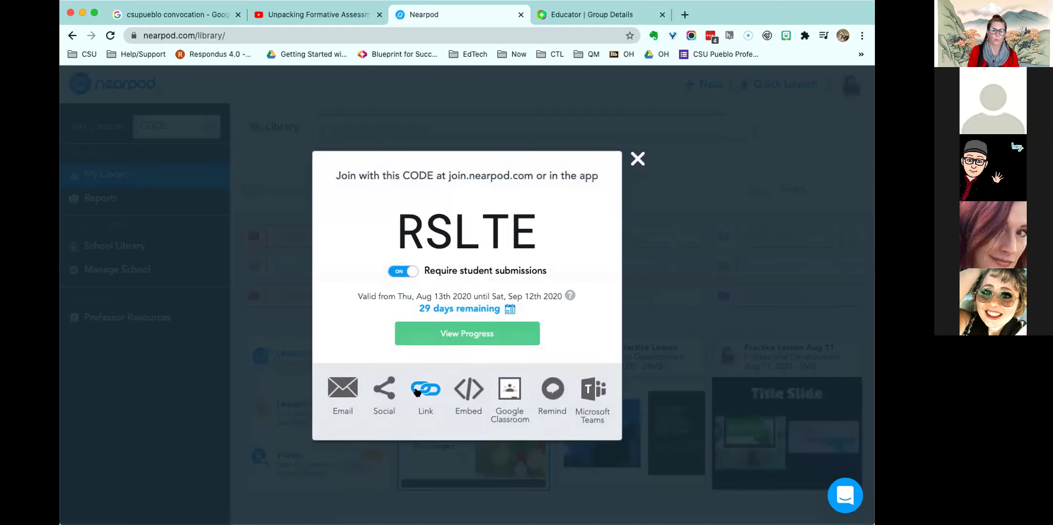
click(417, 391)
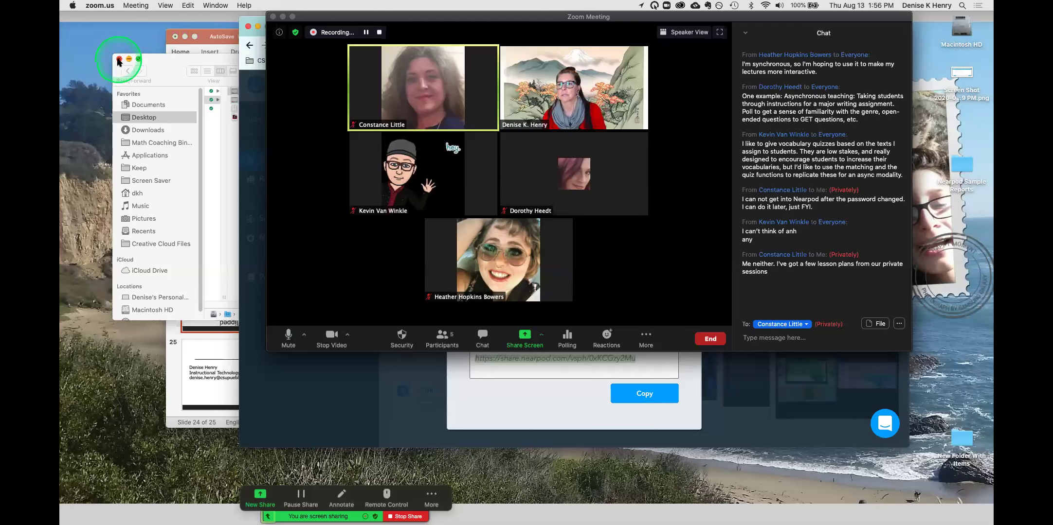
- Close the file browser, move the slideshow aside, and open a new Chrome incognito window
click(119, 59)
click(185, 37)
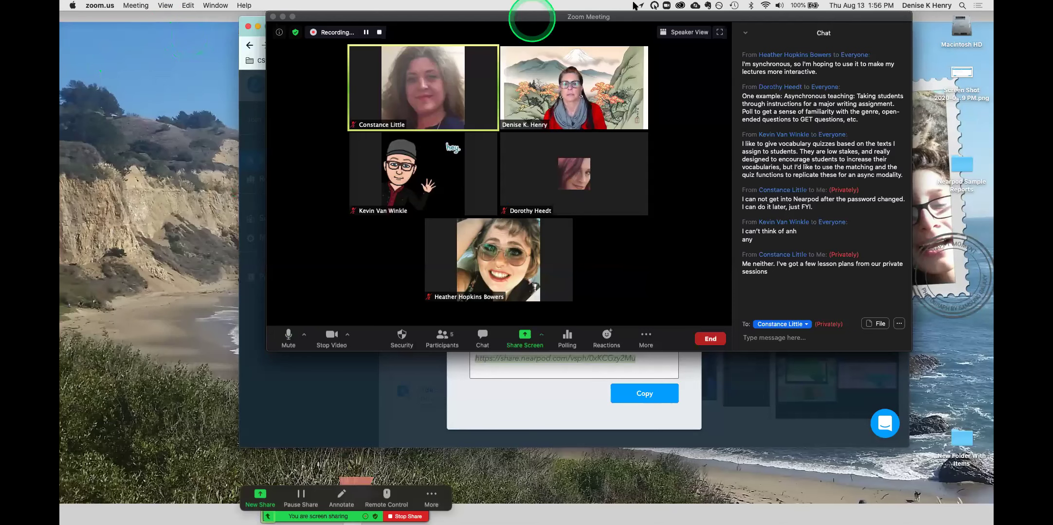
click(582, 397)
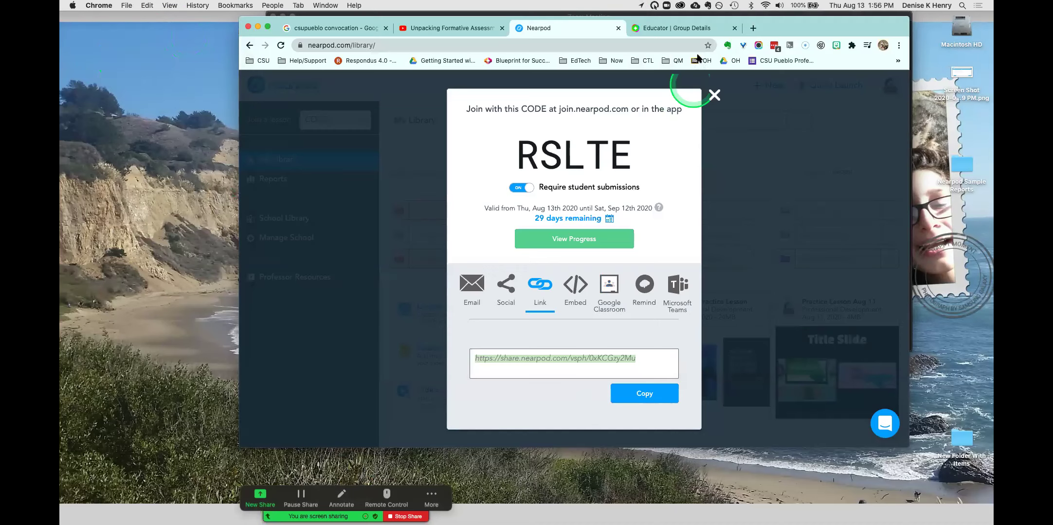
click(898, 45)
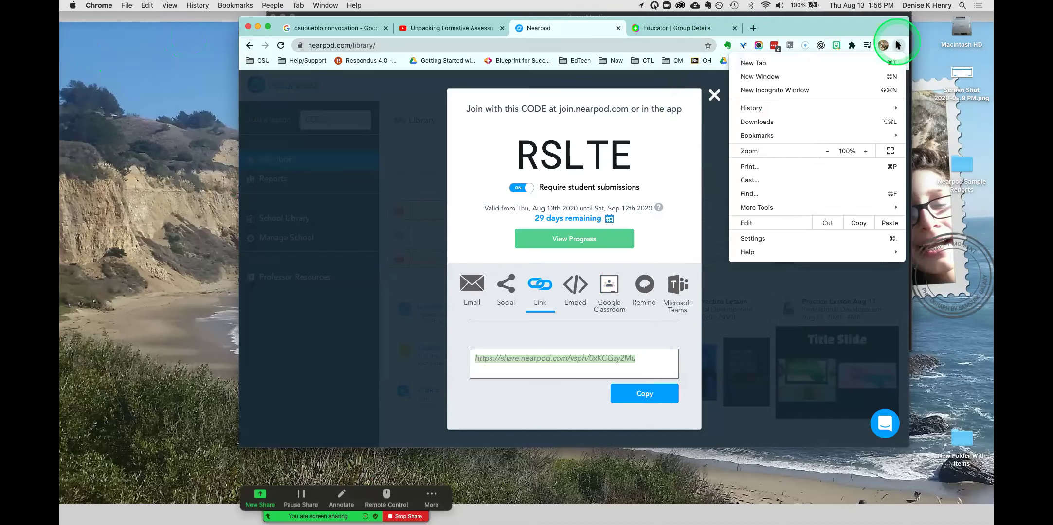
click(800, 89)
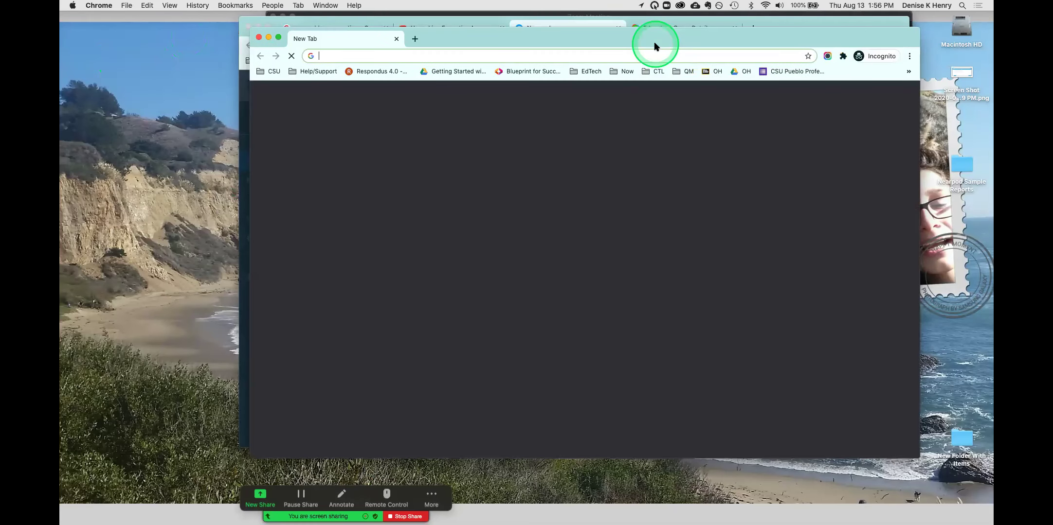
- Copy the lesson's share link from the Nearpod share dialog
drag(662, 39, 669, 73)
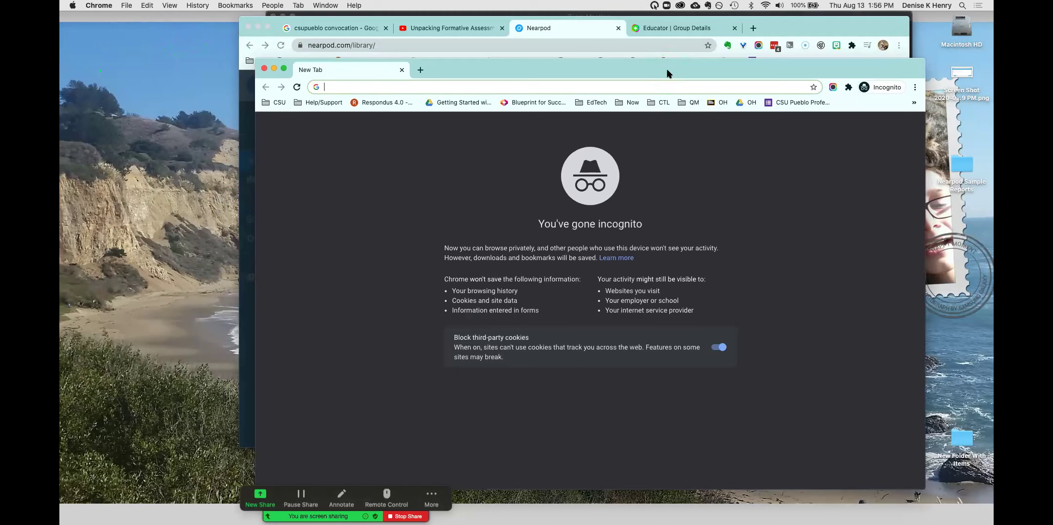
click(668, 74)
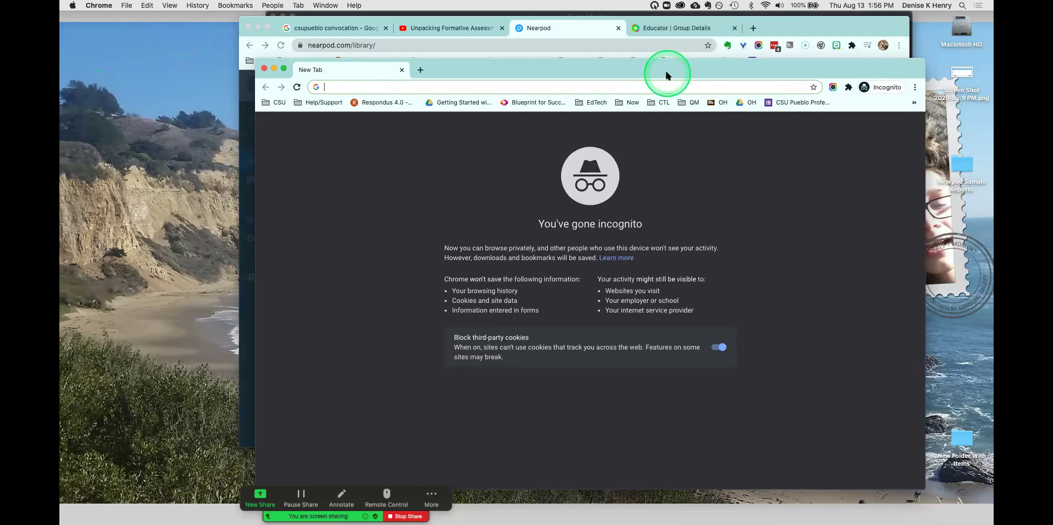
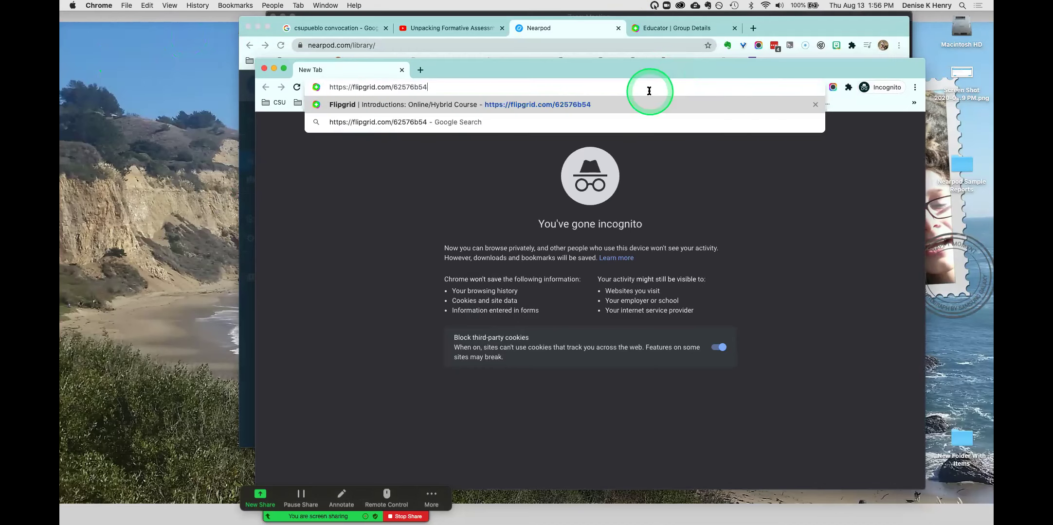
click(779, 30)
click(447, 40)
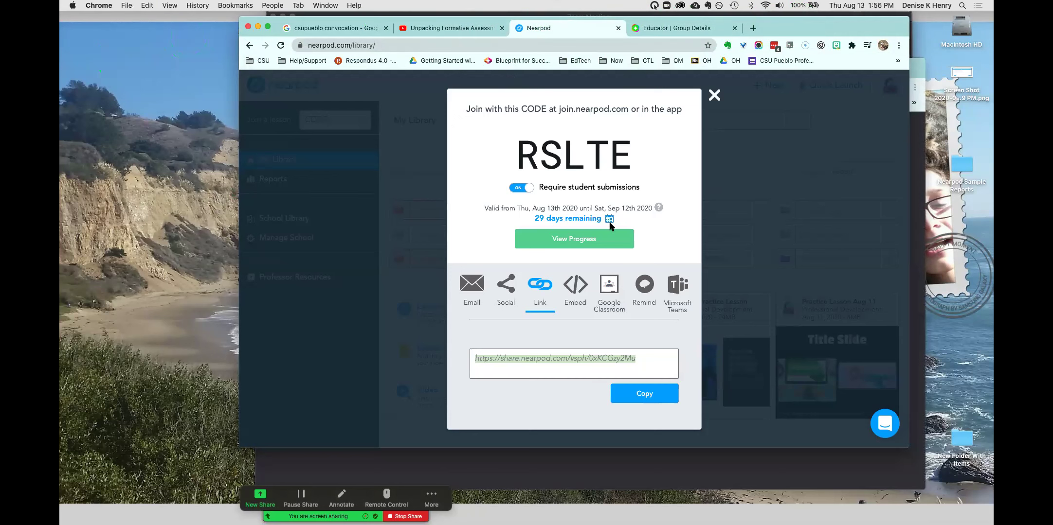
click(645, 393)
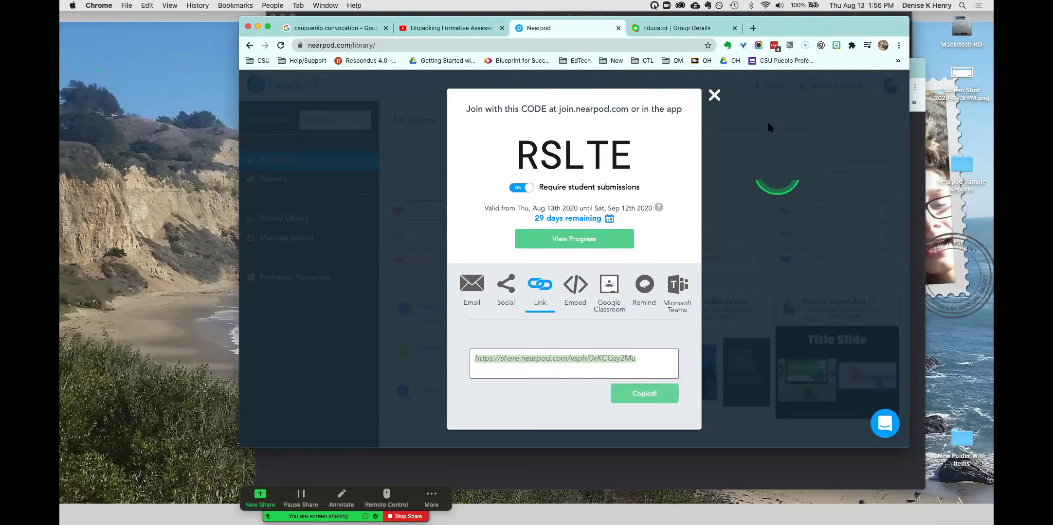
- Replace the incognito window's Flipgrid address with the share link and load it
key(ctrl+Up)
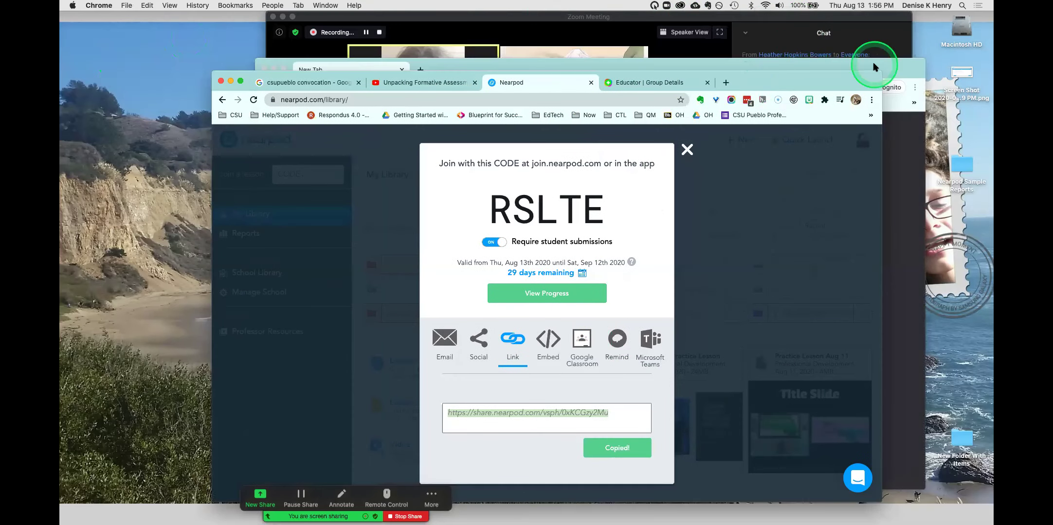
click(859, 69)
drag(518, 88, 364, 52)
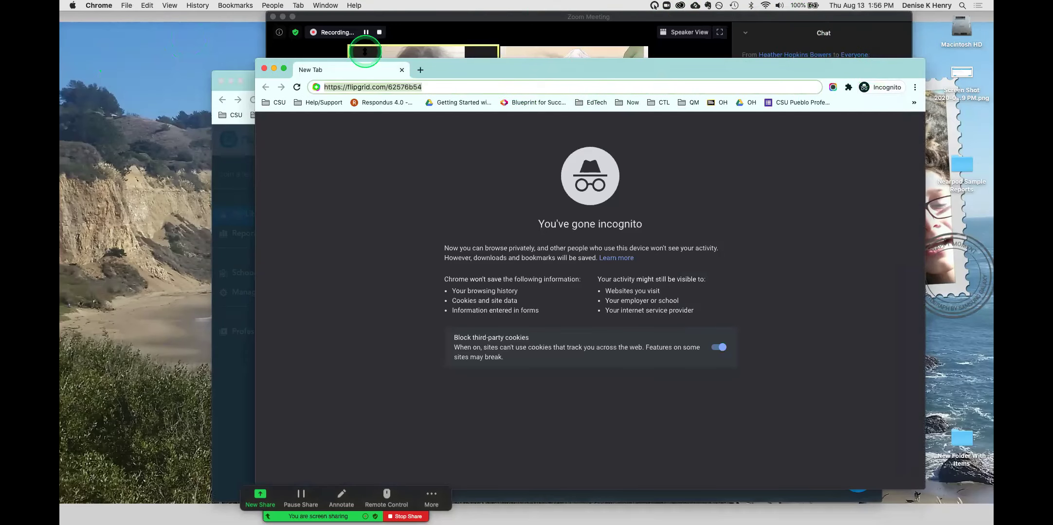
key(super+v)
key(Return)
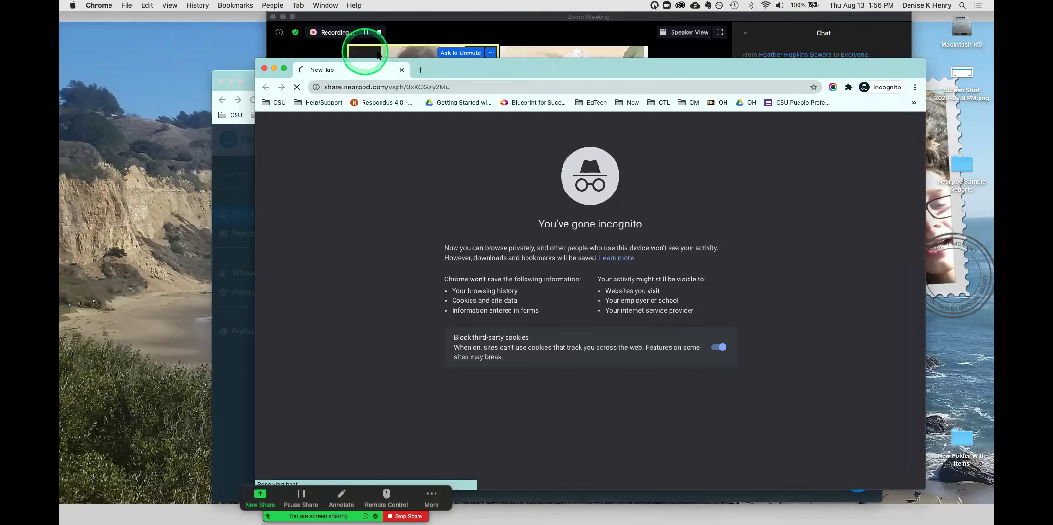
drag(656, 62, 628, 43)
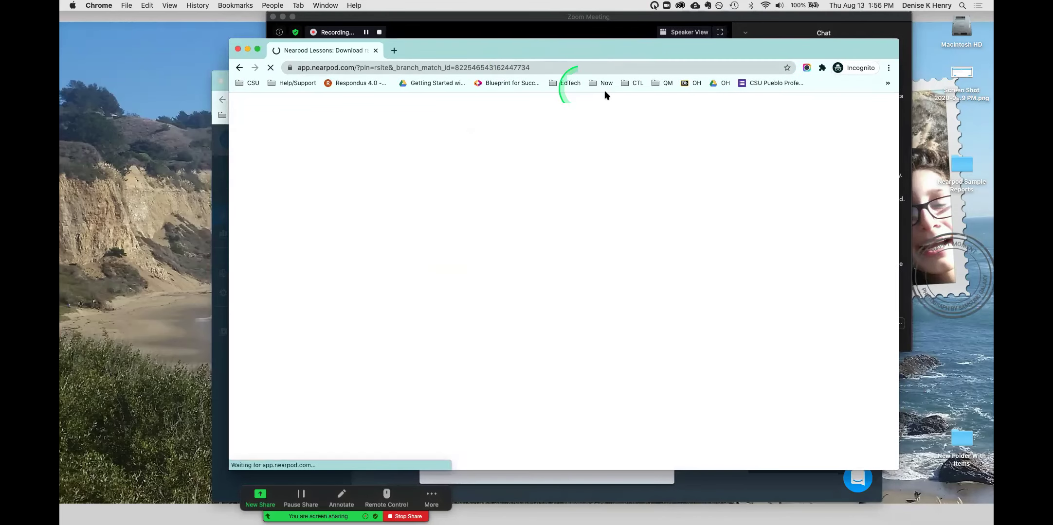
- Join the lesson as a student using the saved name suggestion
click(663, 101)
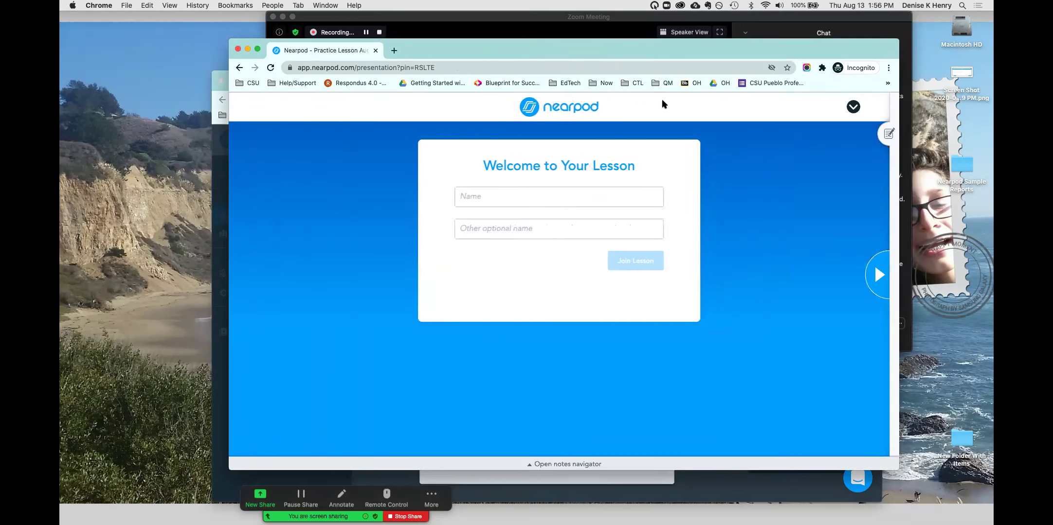
click(596, 199)
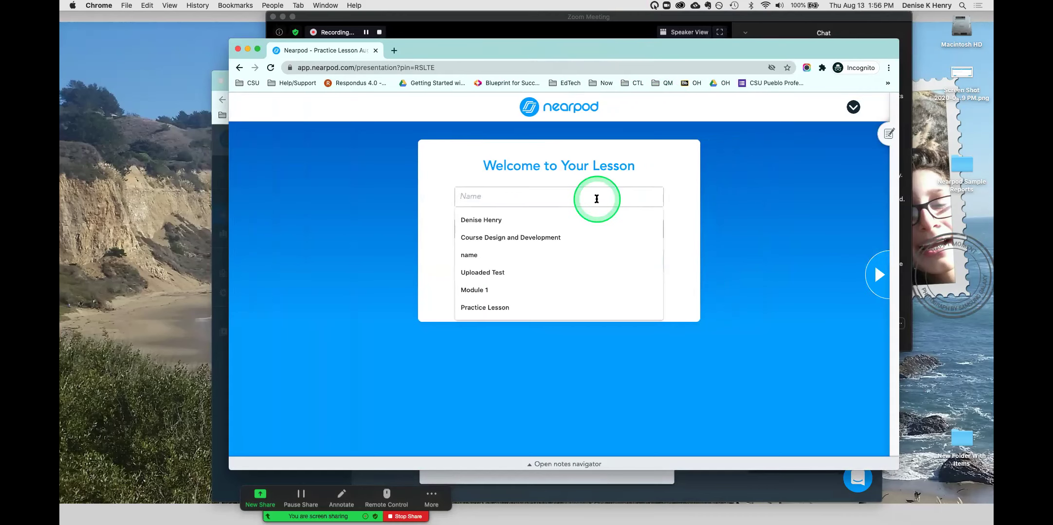
click(555, 223)
click(624, 261)
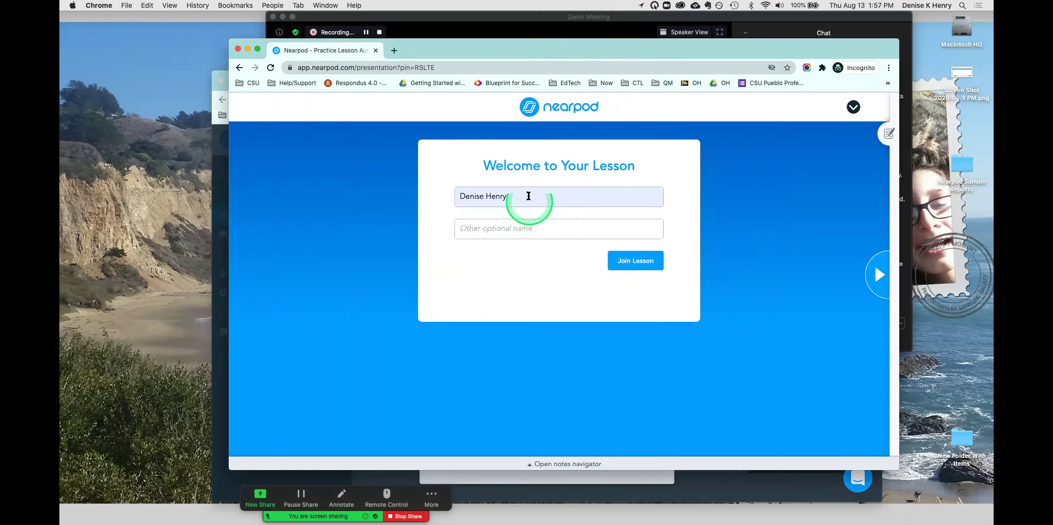
click(639, 263)
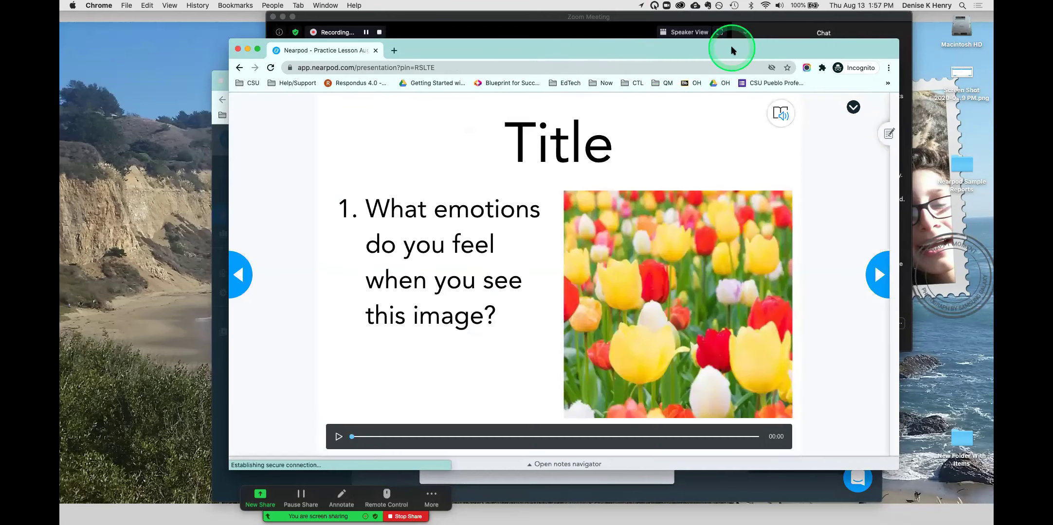
- Have the tulip emotions title slide read aloud
drag(733, 50, 731, 51)
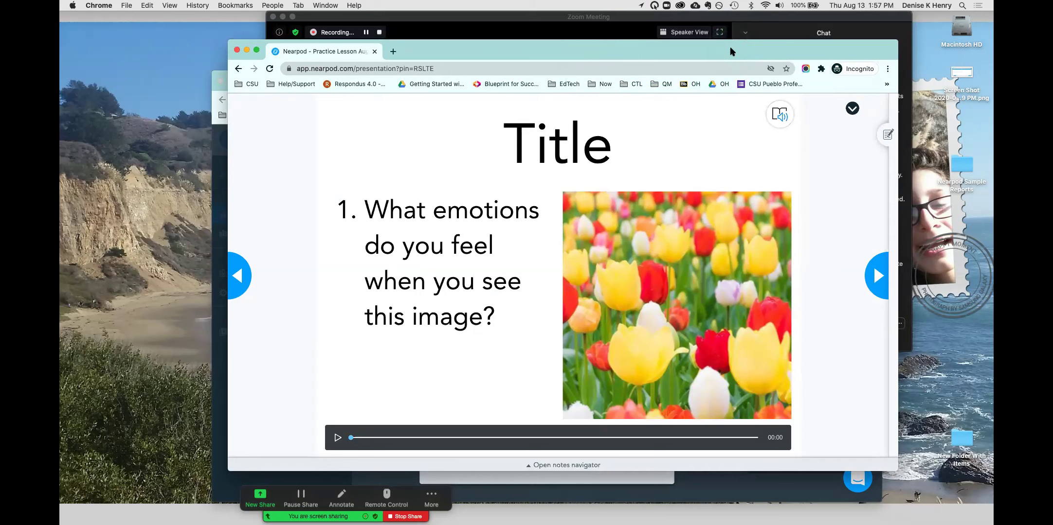
click(763, 60)
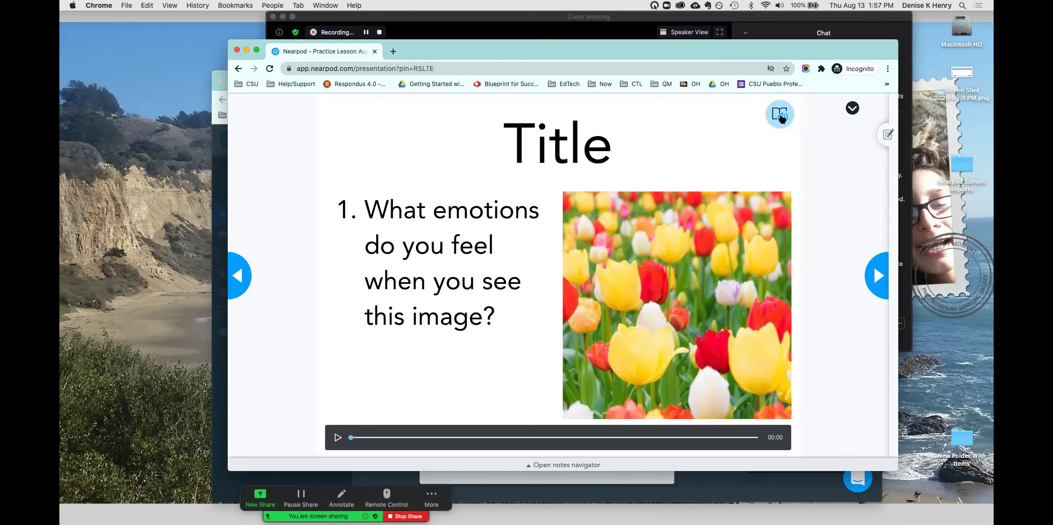
click(780, 116)
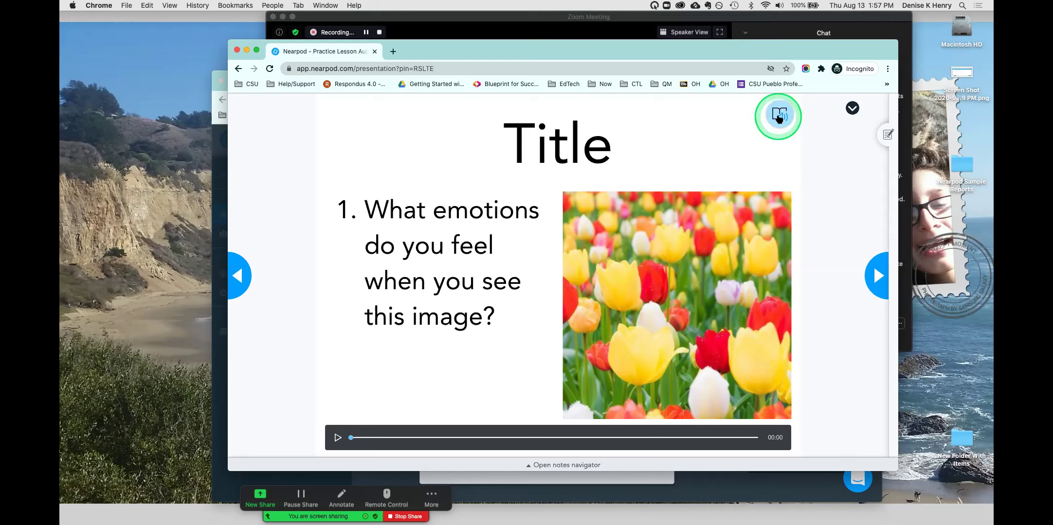
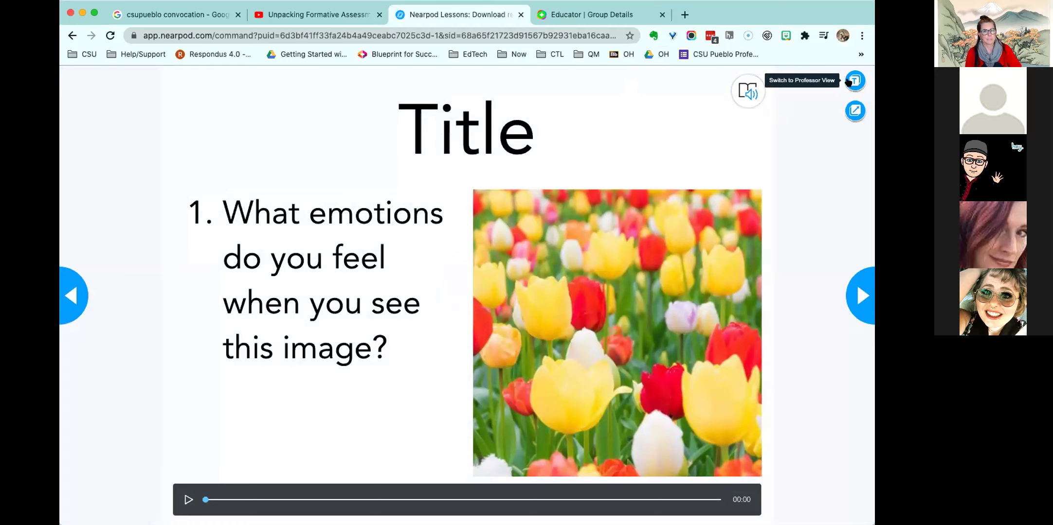
- Switch the live lesson to Professor View, then leave the session and confirm Yes
click(849, 81)
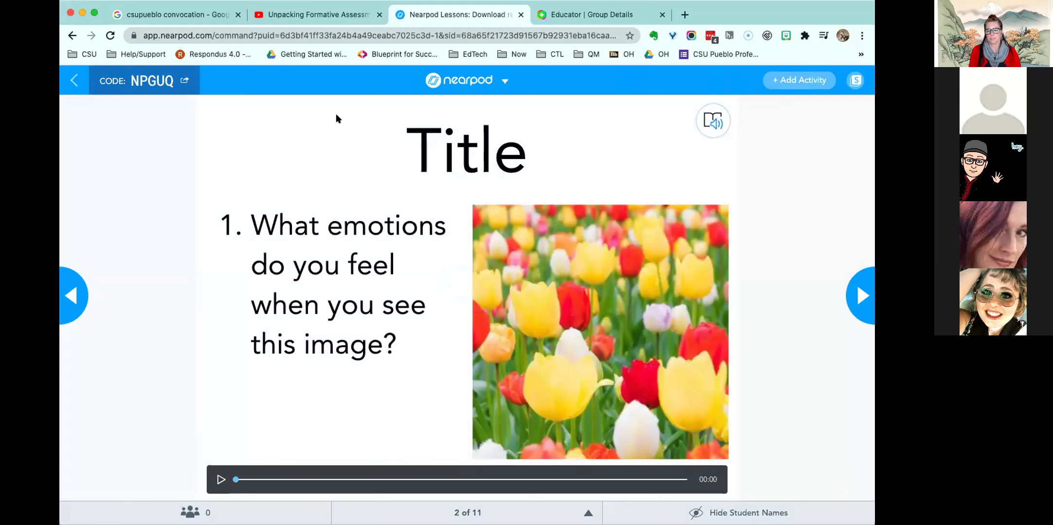
click(75, 78)
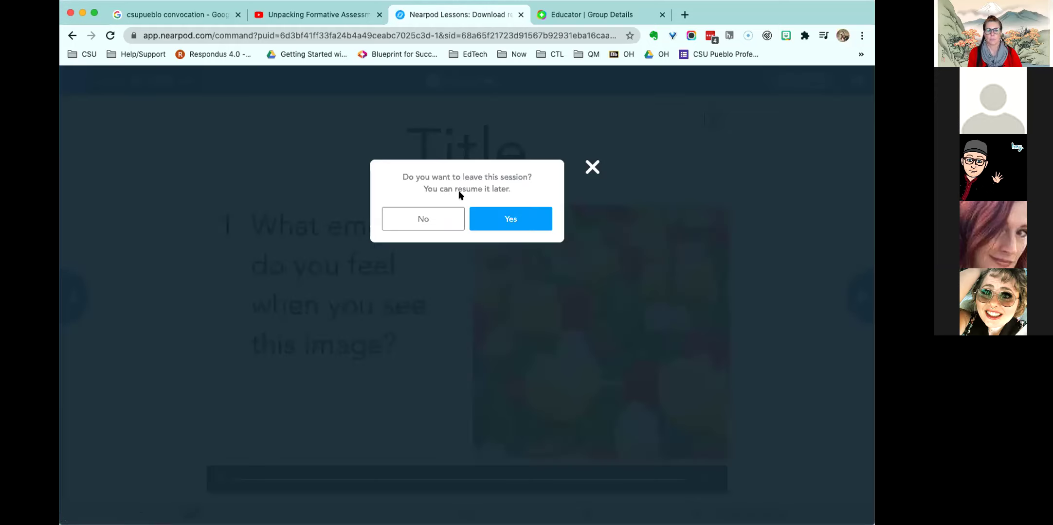
click(510, 221)
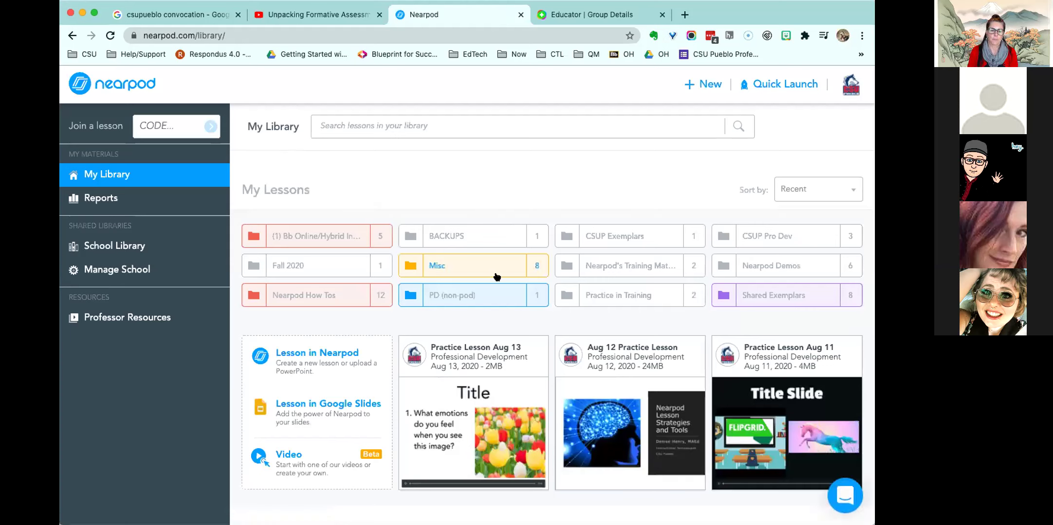
- Choose Student-Paced on the Practice Lesson Aug 13 card
mouse_move(500, 352)
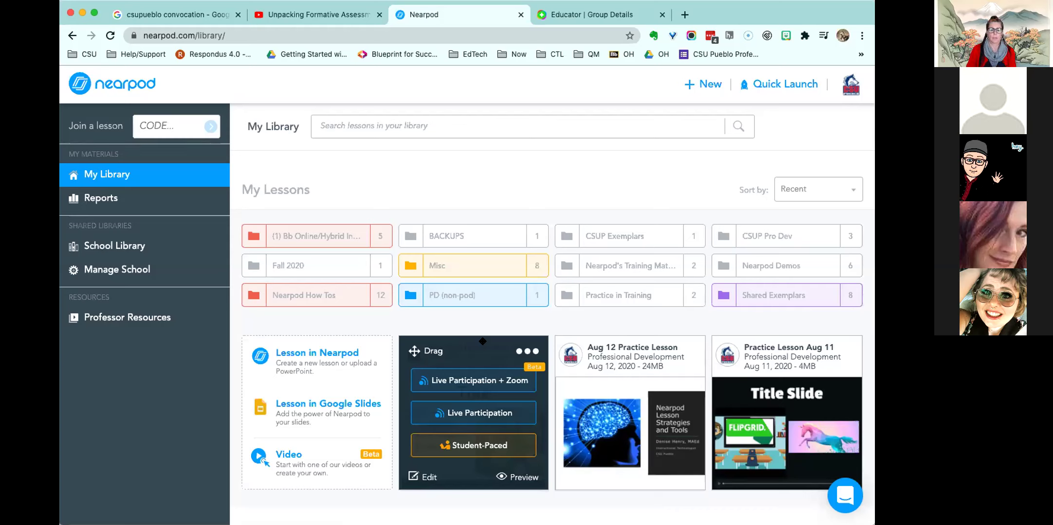
click(490, 445)
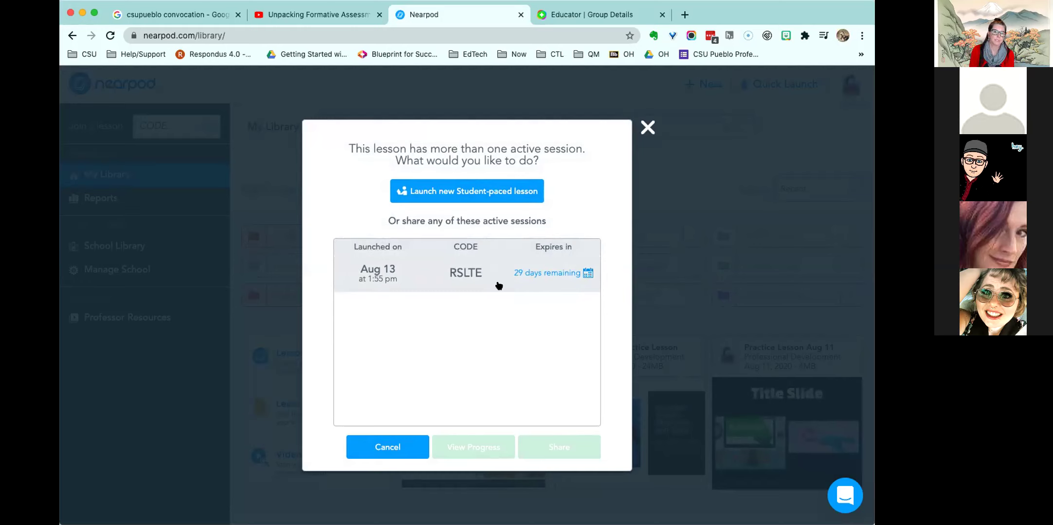
- Launch a new student-paced session of Practice Lesson Aug 13
click(489, 194)
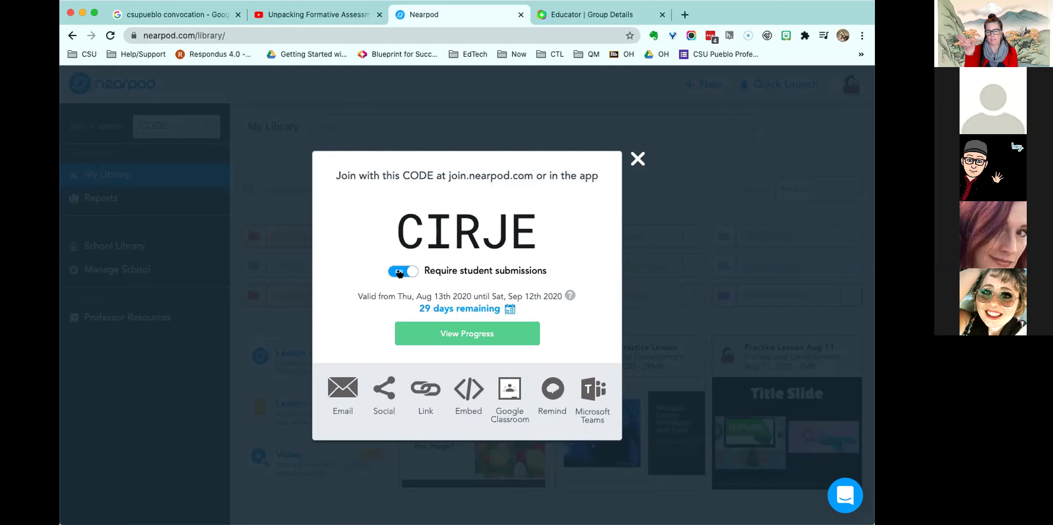
- Keep submissions required, extend the session expiry to Nov 28, 2020, and close the code dialog
click(399, 272)
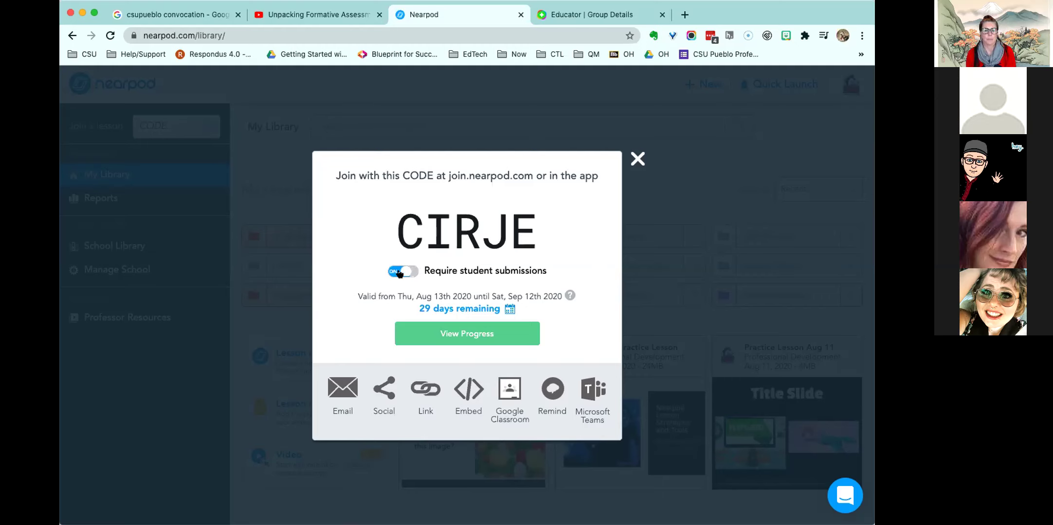
click(400, 273)
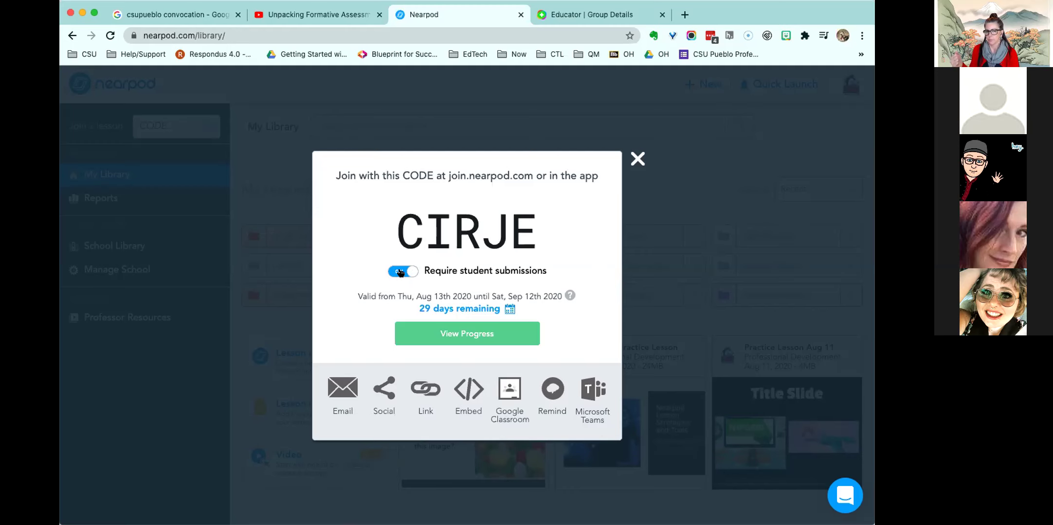
click(450, 310)
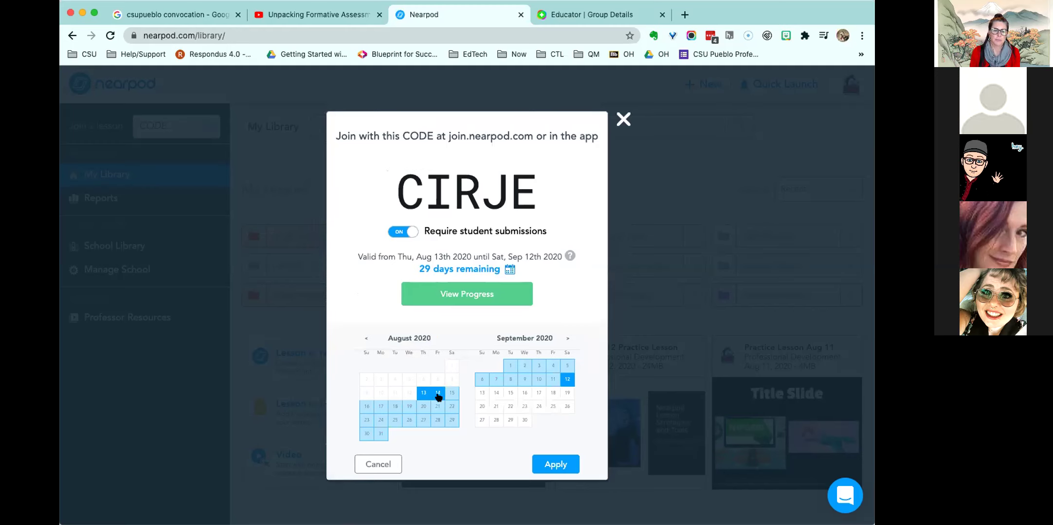
click(423, 406)
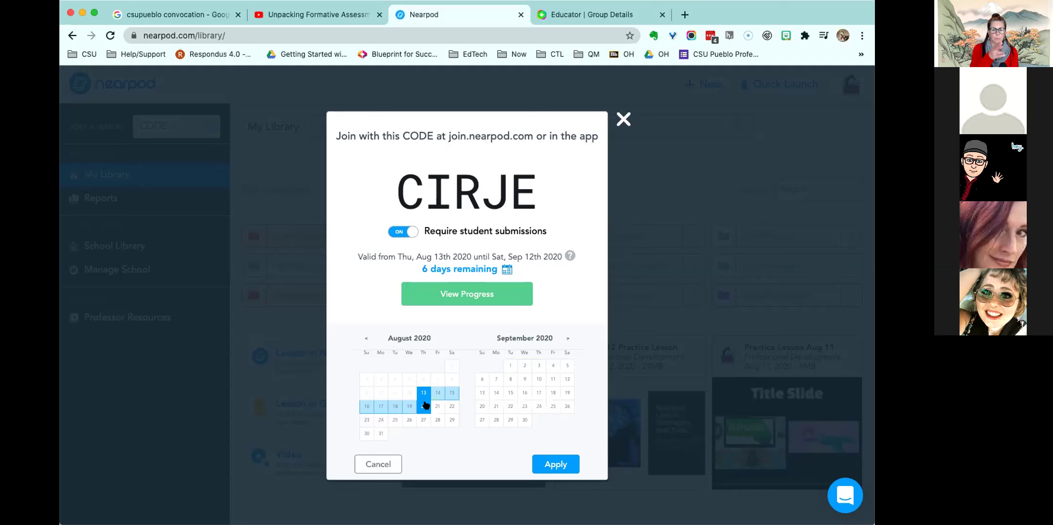
click(566, 338)
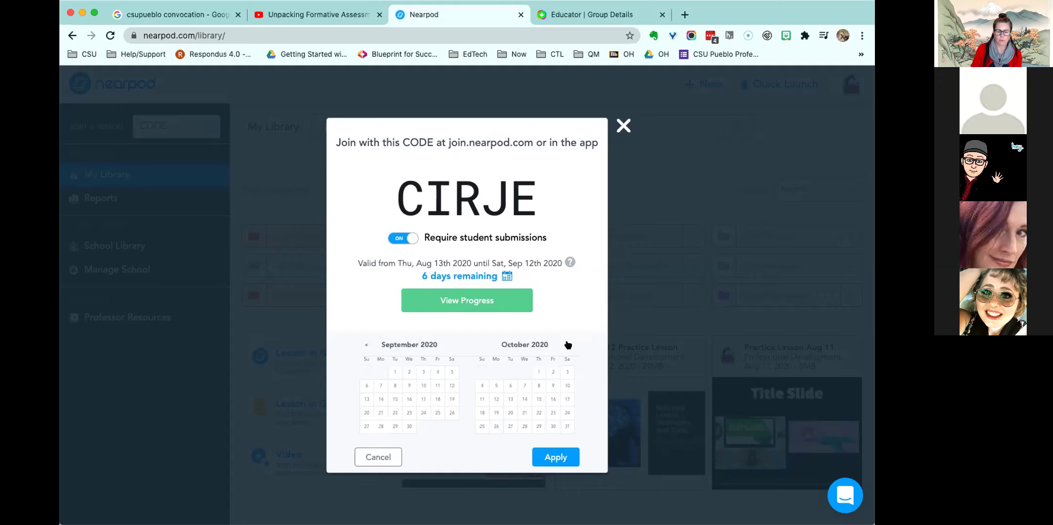
click(565, 347)
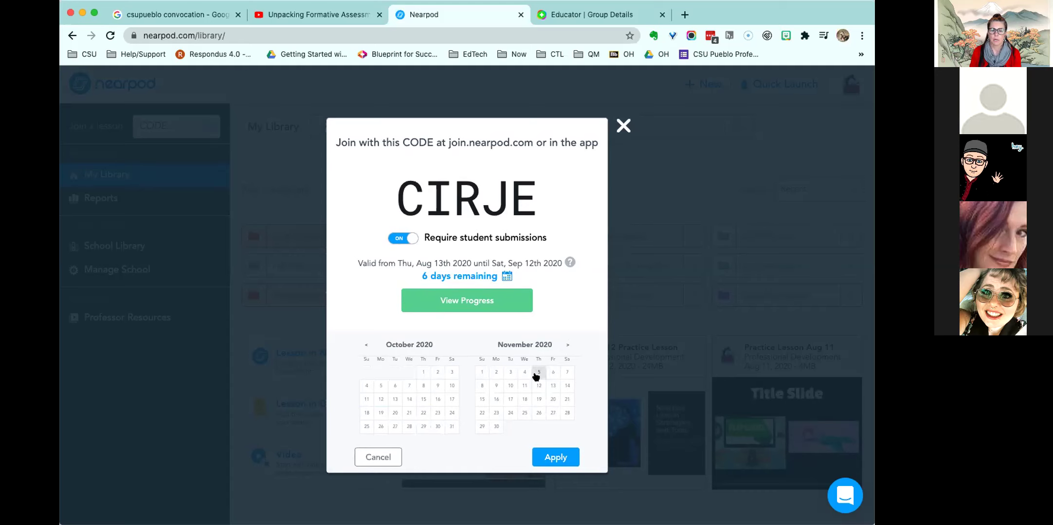
click(552, 373)
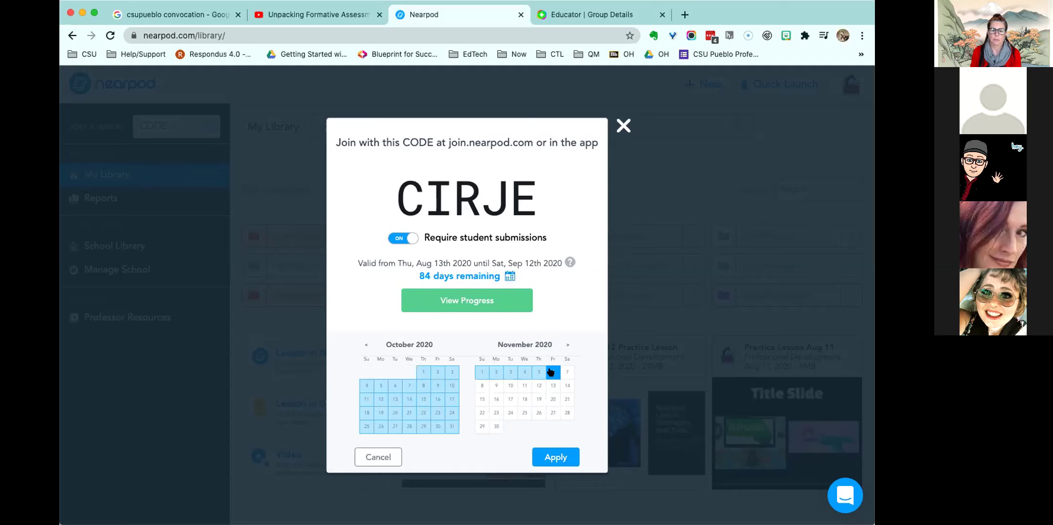
click(566, 413)
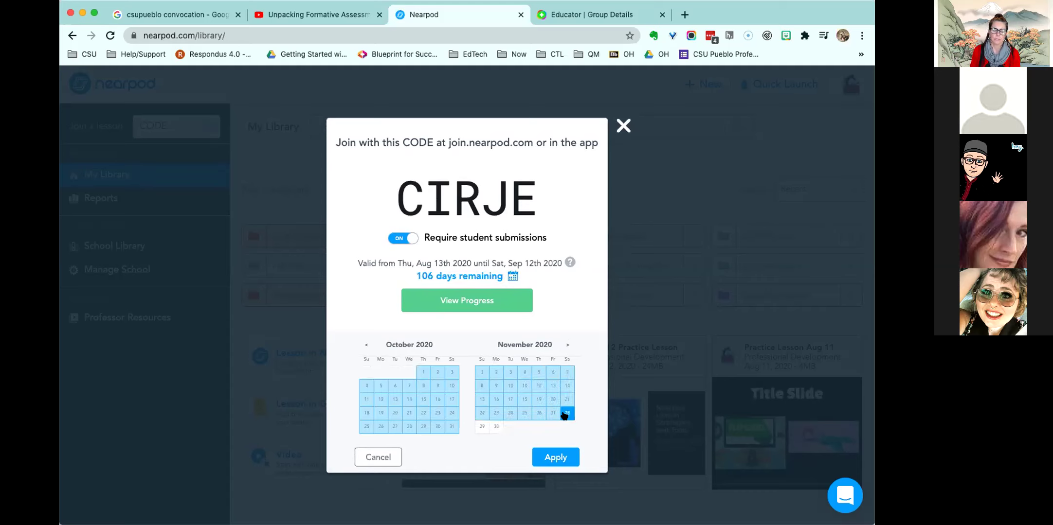
click(554, 456)
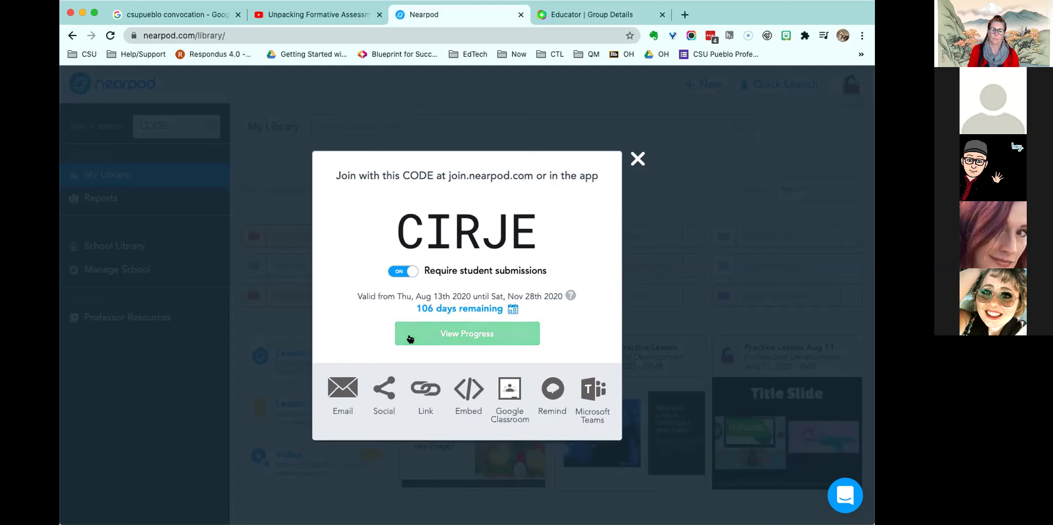
click(637, 159)
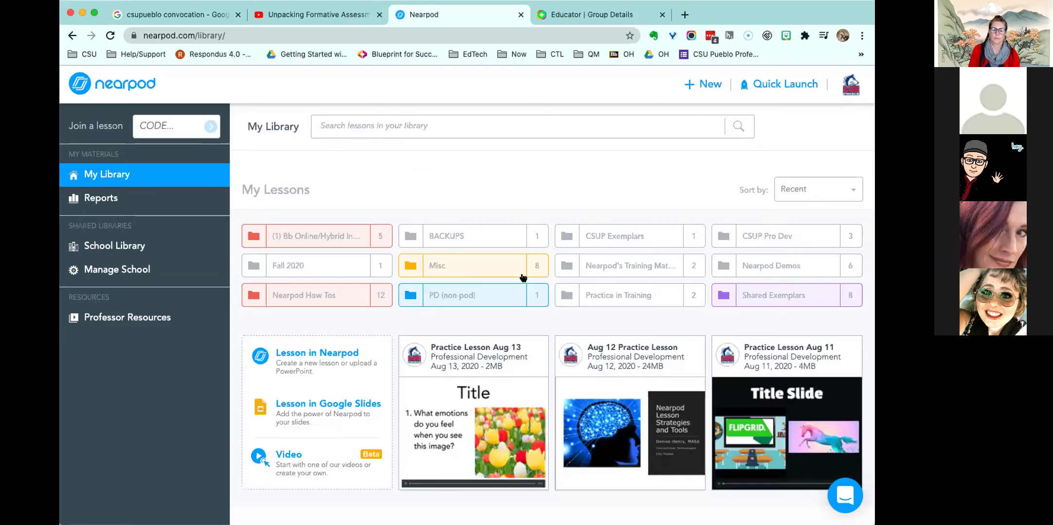
- Open the Reports page from the Nearpod sidebar
mouse_move(531, 358)
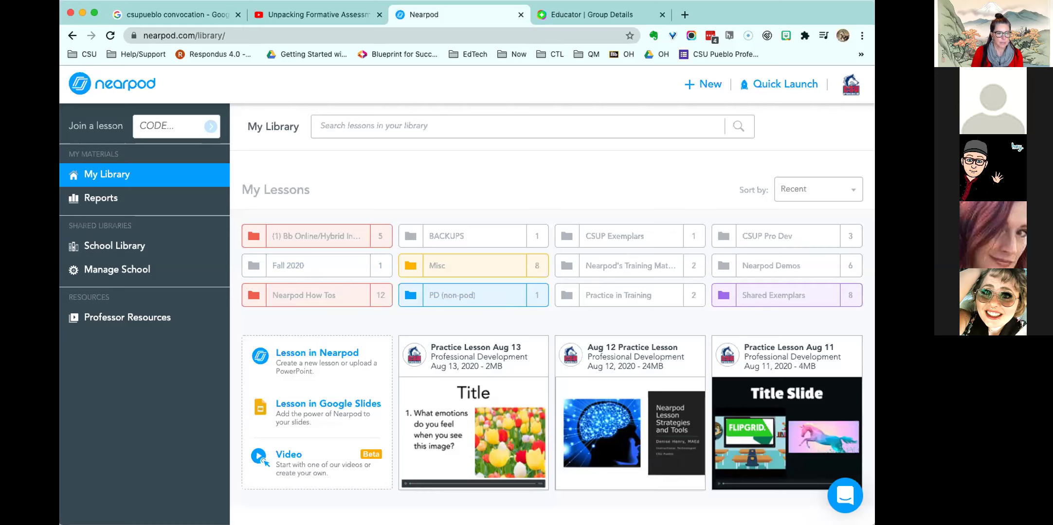
click(78, 196)
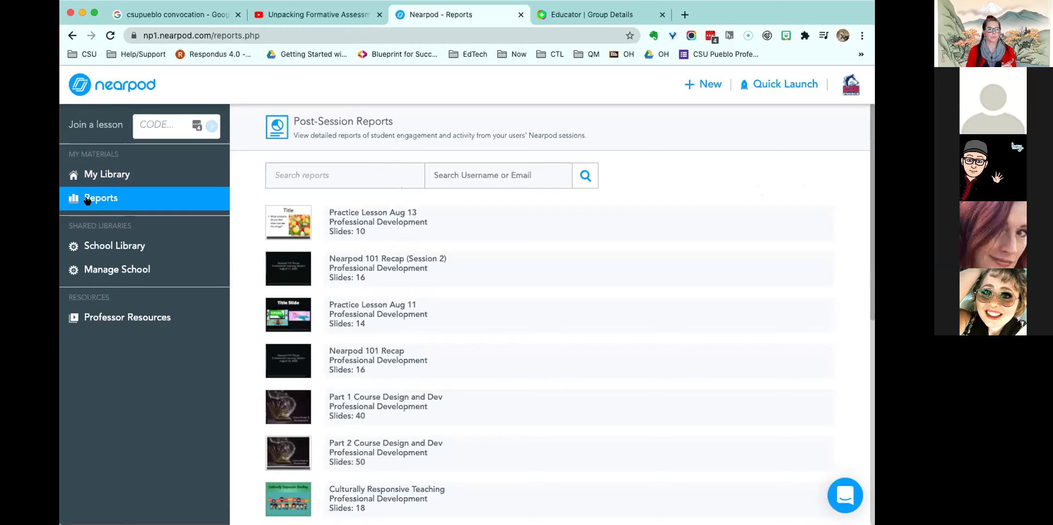
- Go back to the lesson library, then reopen the Reports page
click(81, 174)
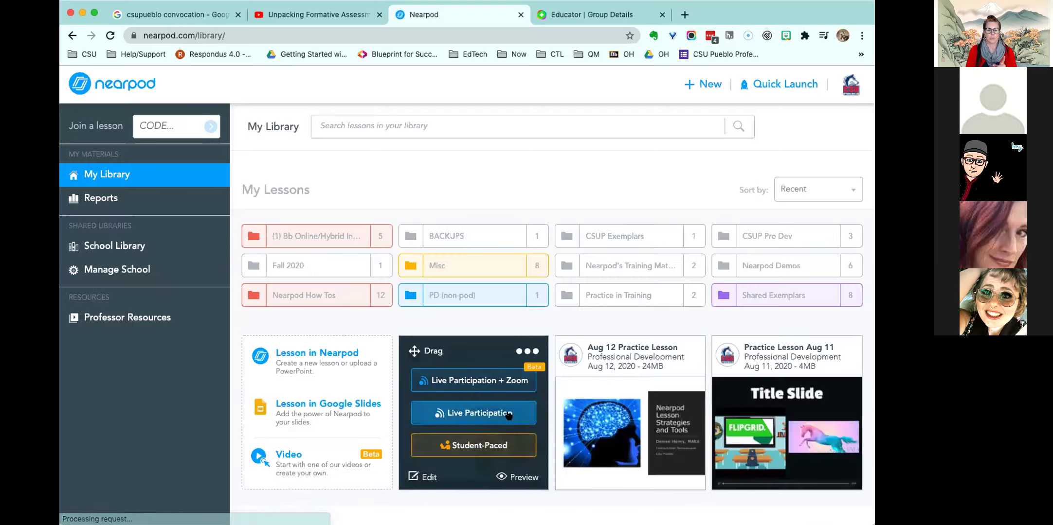
click(528, 351)
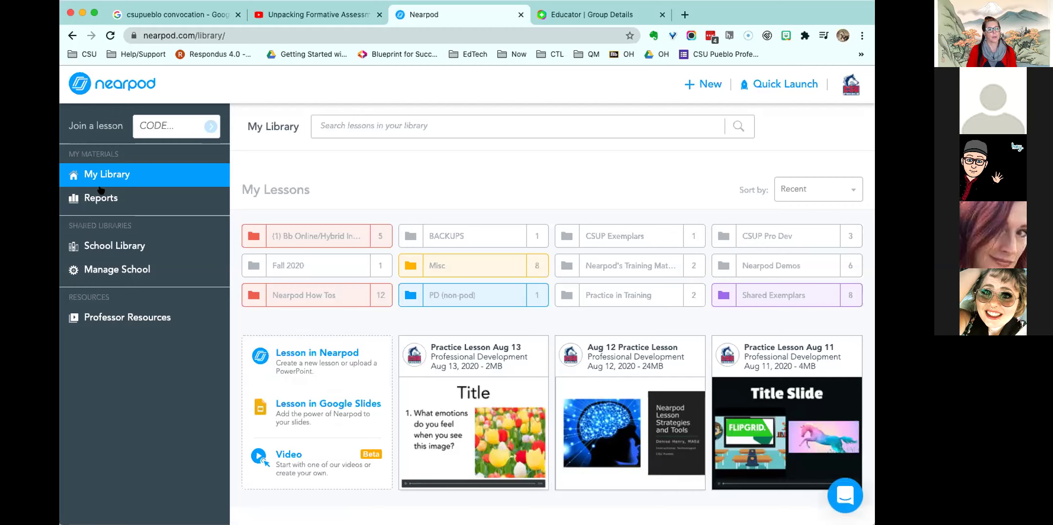
click(100, 191)
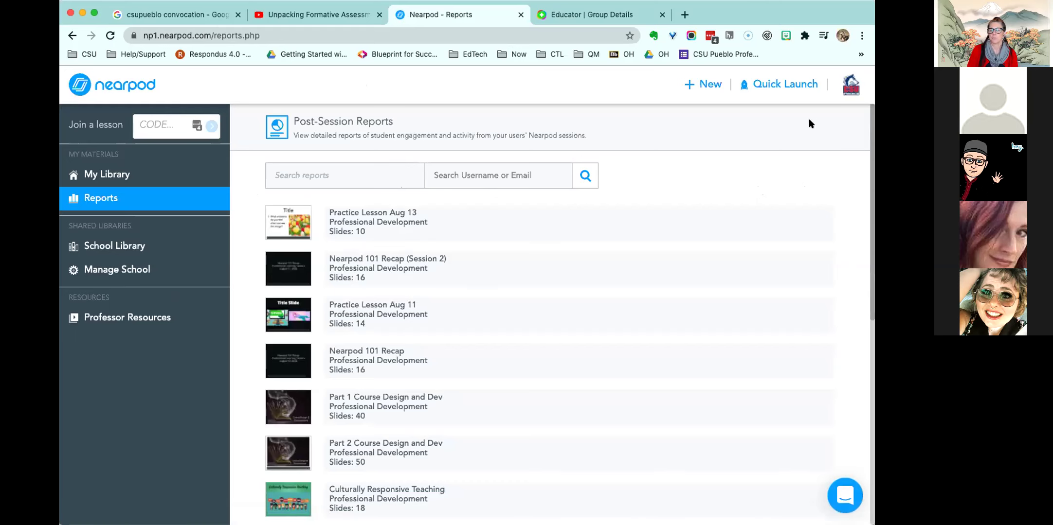
- Expand Module 1's three sessions in Reports, then bring the Zoom window forward
scroll(871, 142, down, 6)
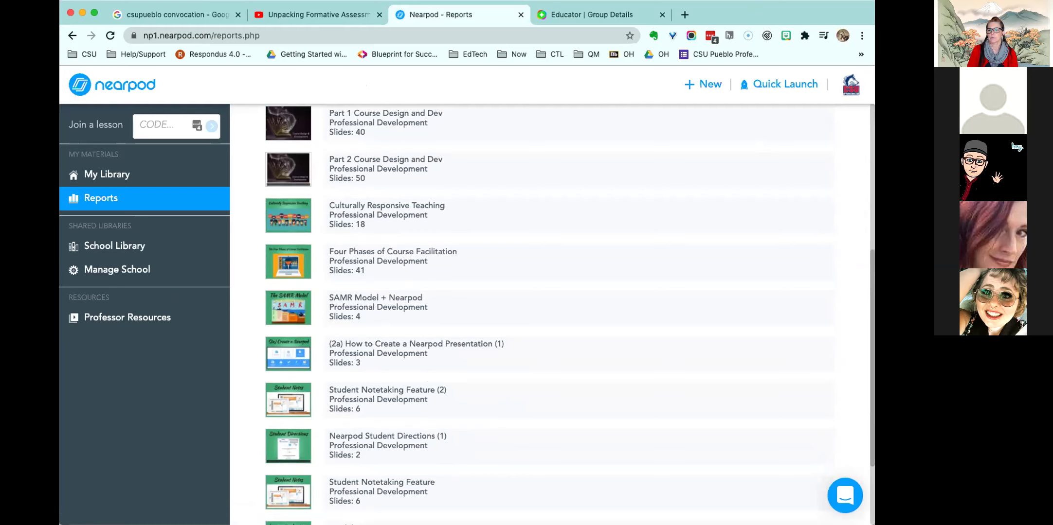
scroll(870, 262, down, 4)
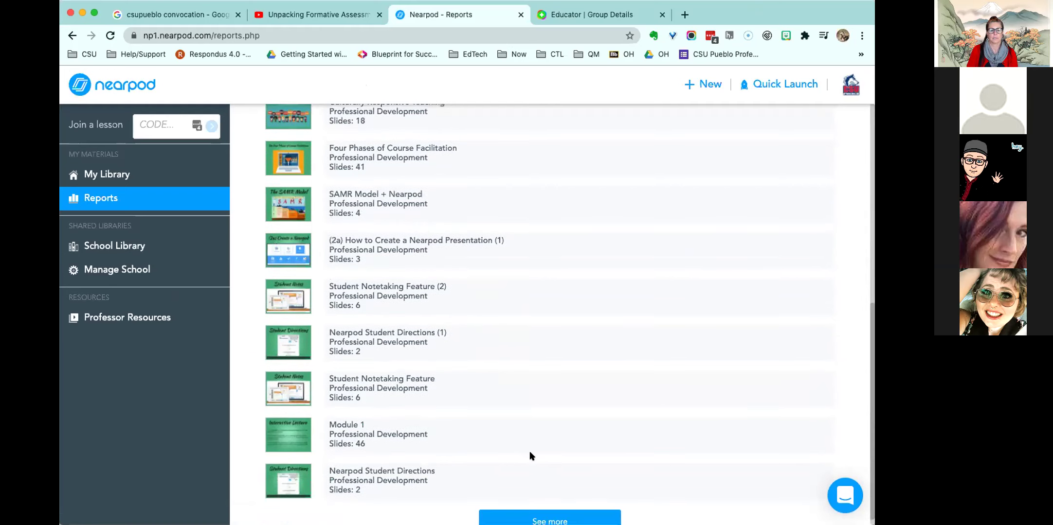
click(375, 452)
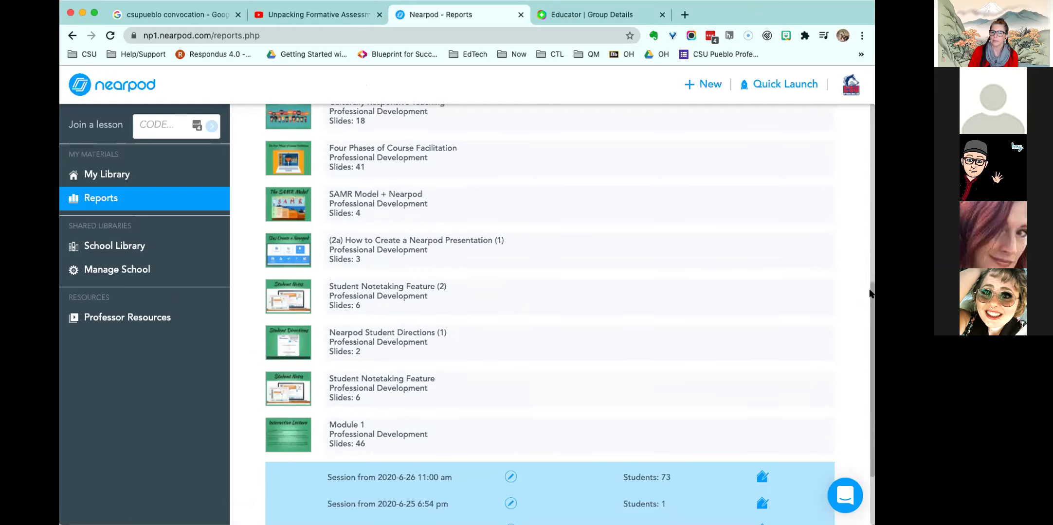
scroll(871, 302, down, 3)
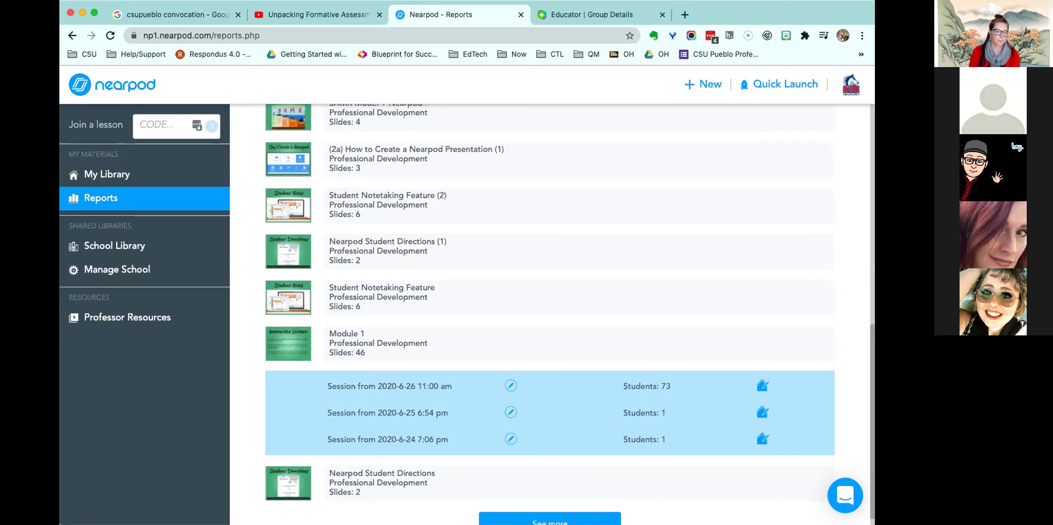
key(super+Tab)
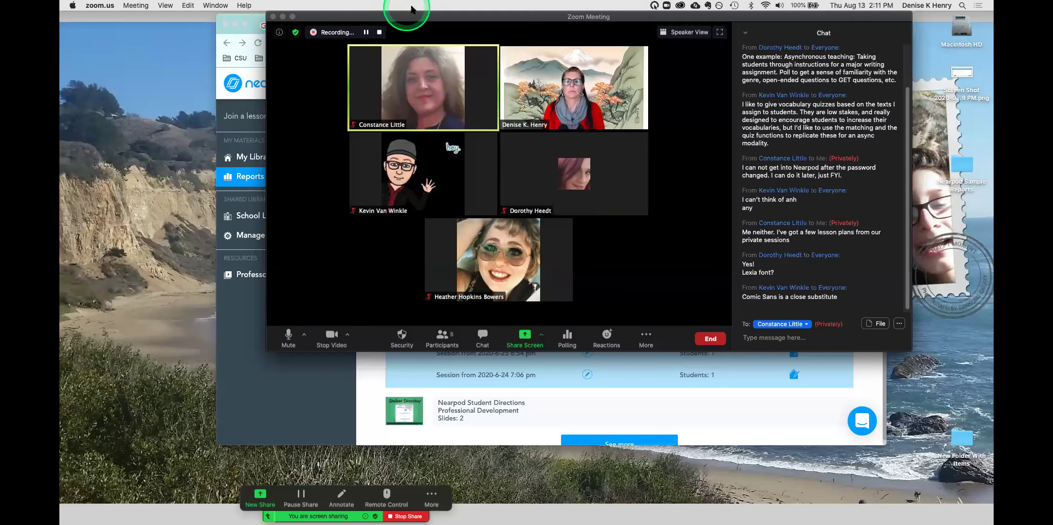
- Bring the Nearpod Sample Reports folder forward and select the WholeClass session CSV
drag(417, 18, 418, 18)
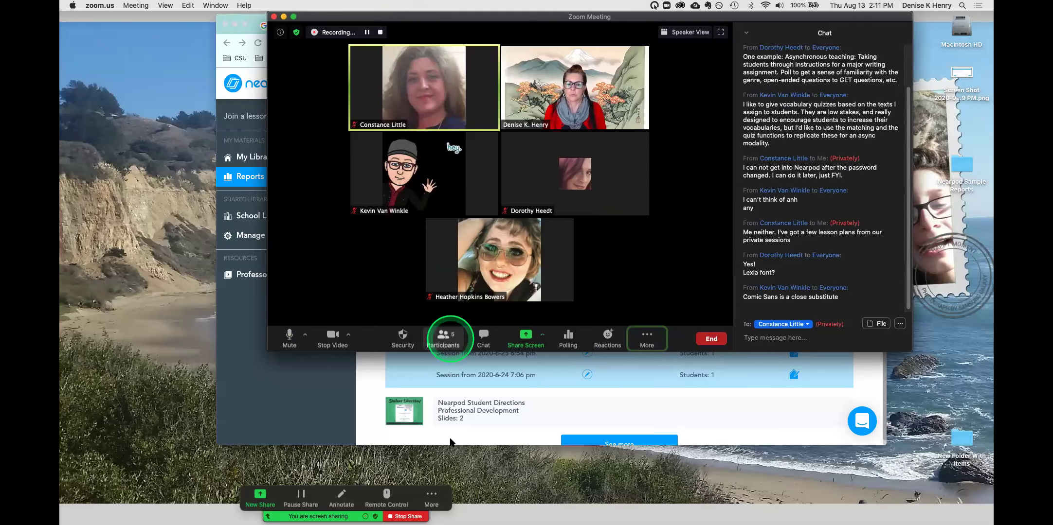
click(474, 404)
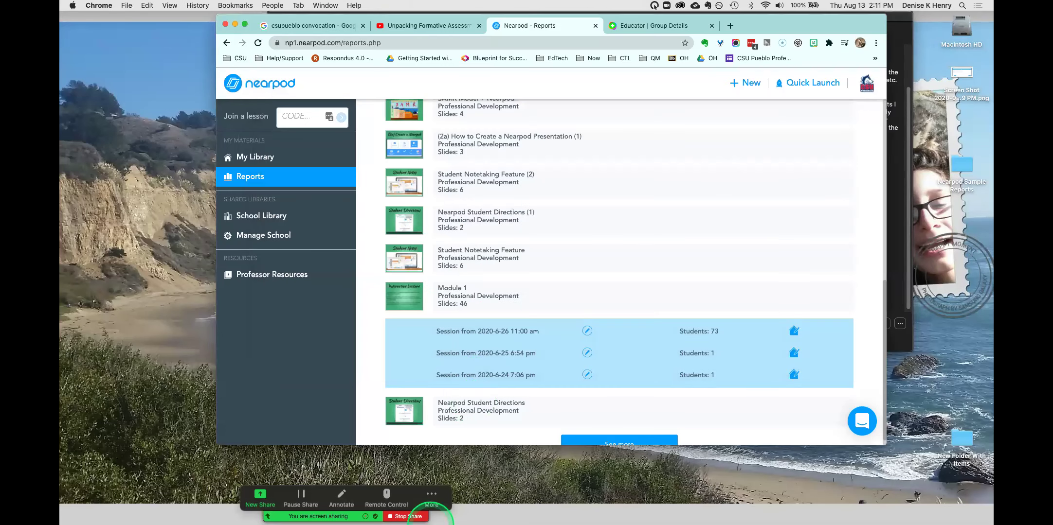
click(335, 511)
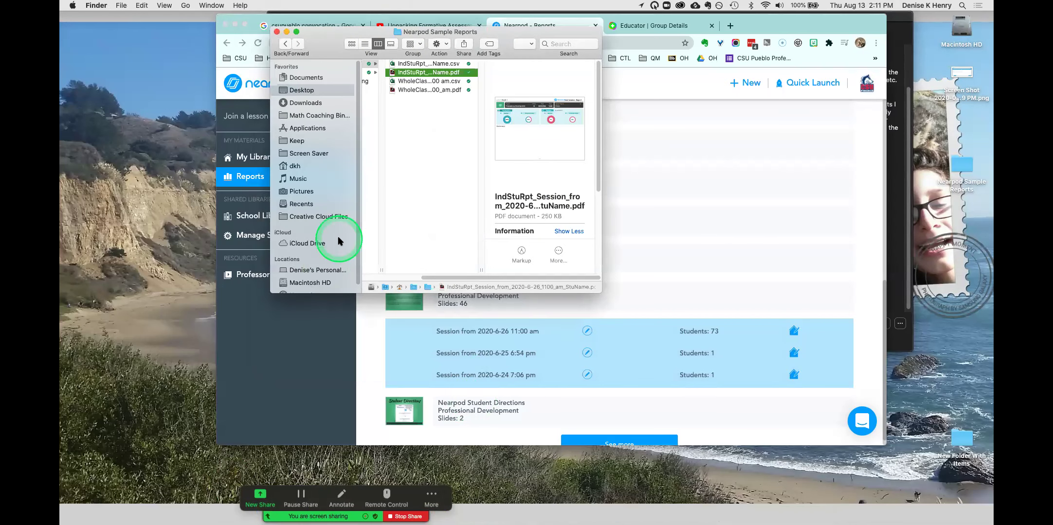
click(402, 64)
click(409, 81)
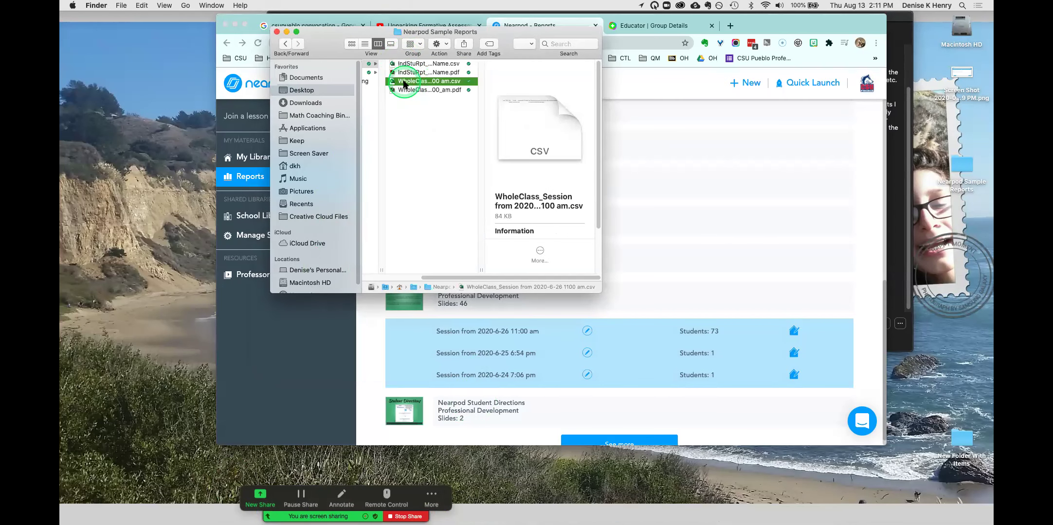
- Move the folder window top-left and open the WholeClass CSV in Excel
drag(341, 34, 62, 5)
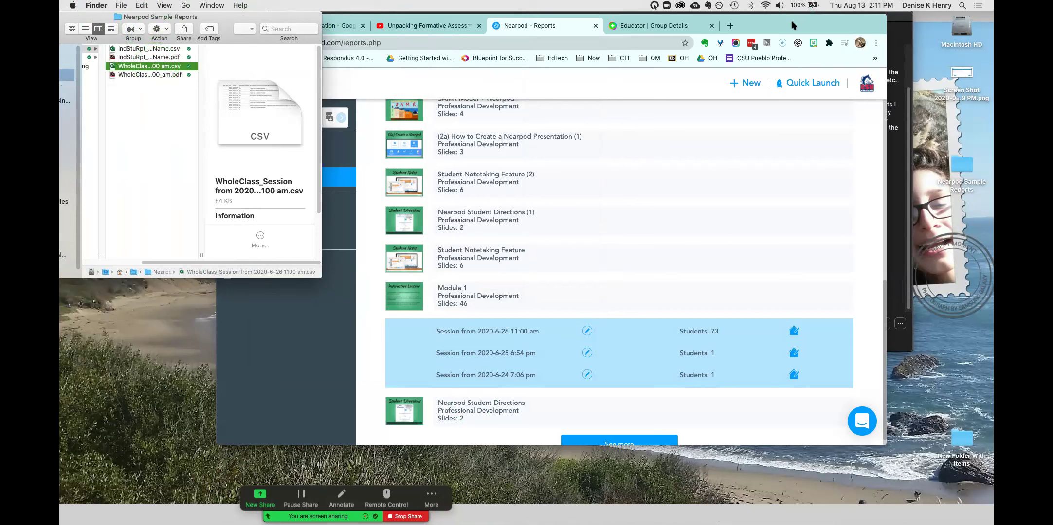
drag(792, 25, 807, 45)
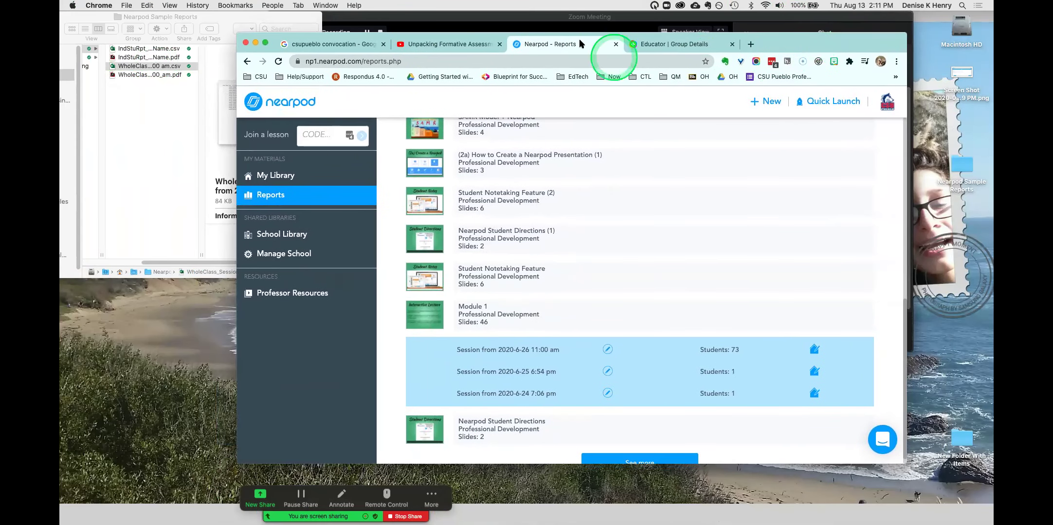
double_click(165, 67)
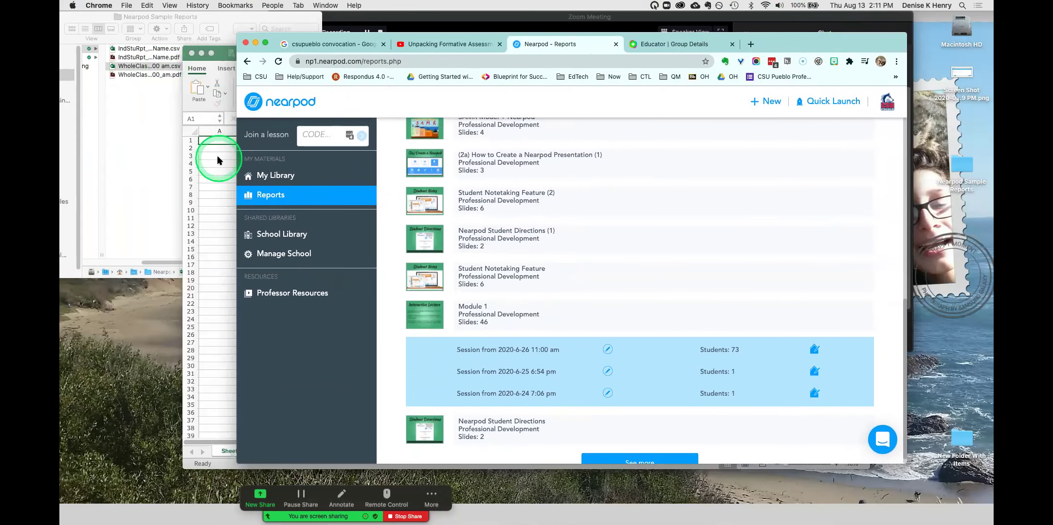
- Bring the WholeClass CSV window forward and widen column D to show full Join Dates
click(219, 156)
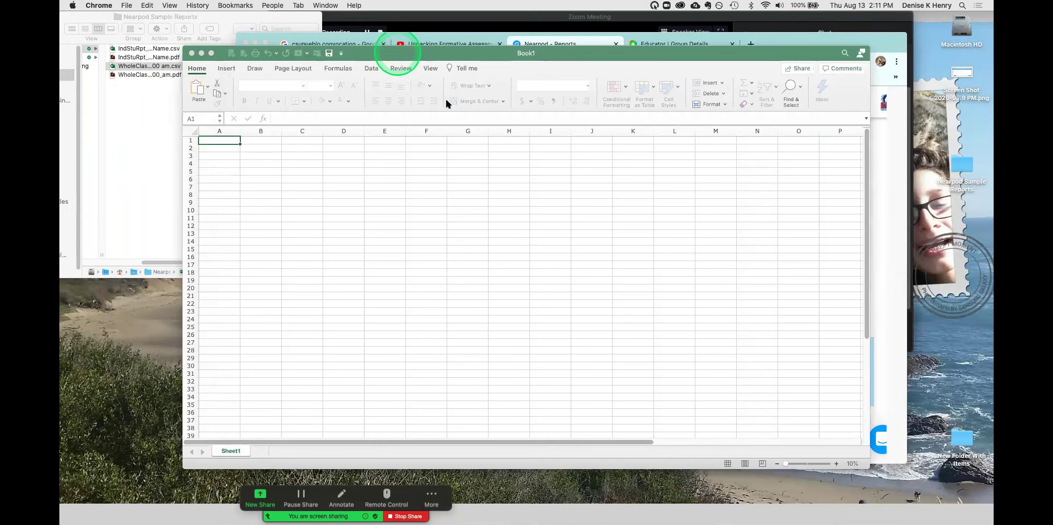
drag(399, 44, 365, 92)
double_click(151, 66)
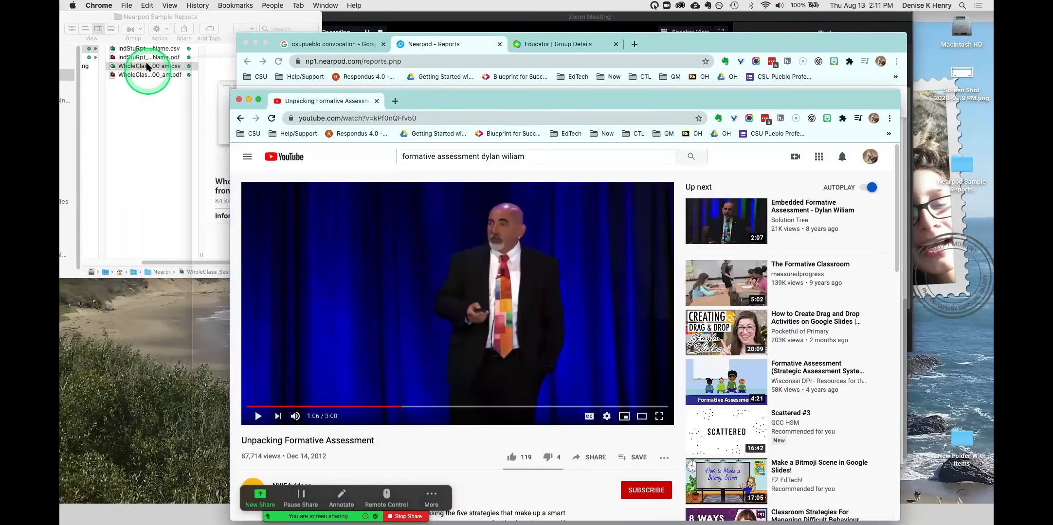
click(213, 137)
click(413, 73)
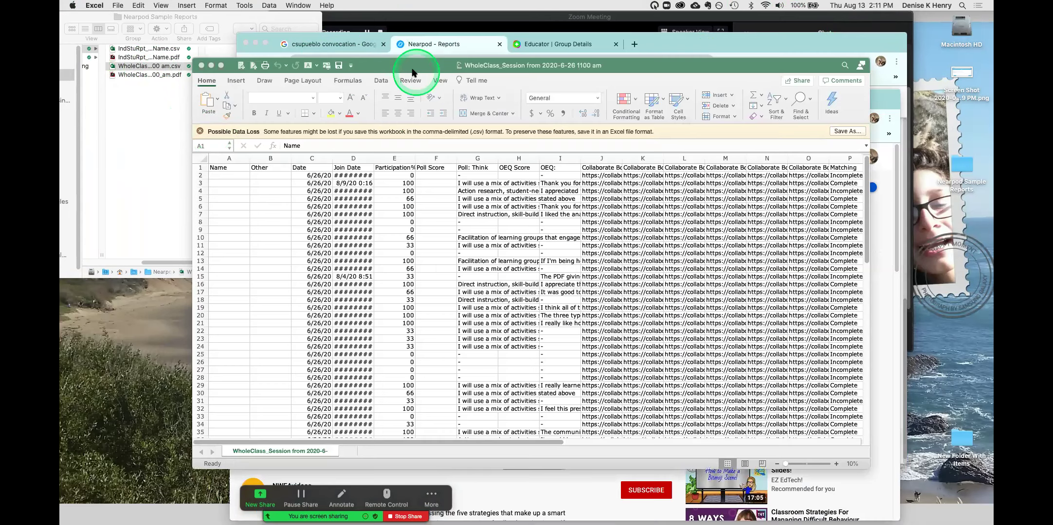
drag(390, 51, 384, 43)
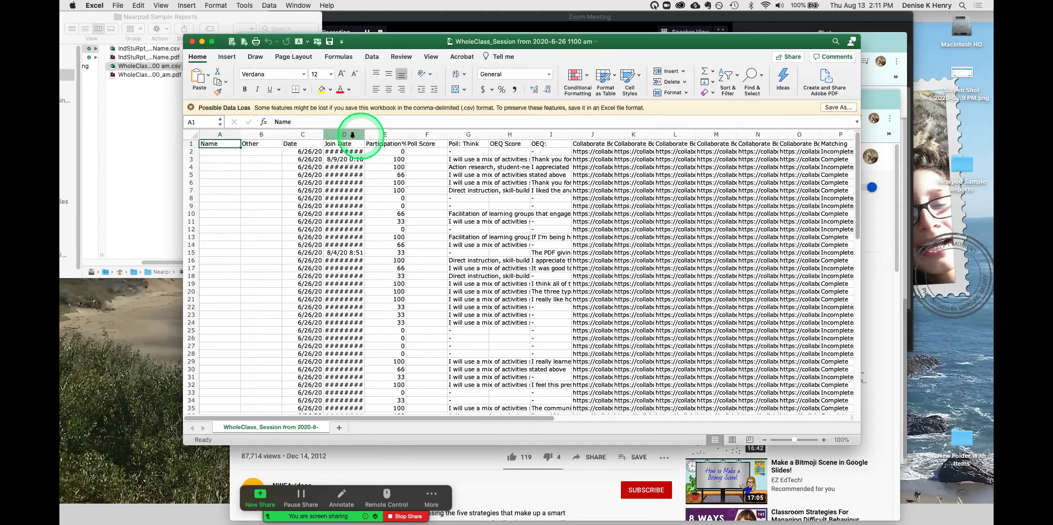
drag(365, 136, 384, 136)
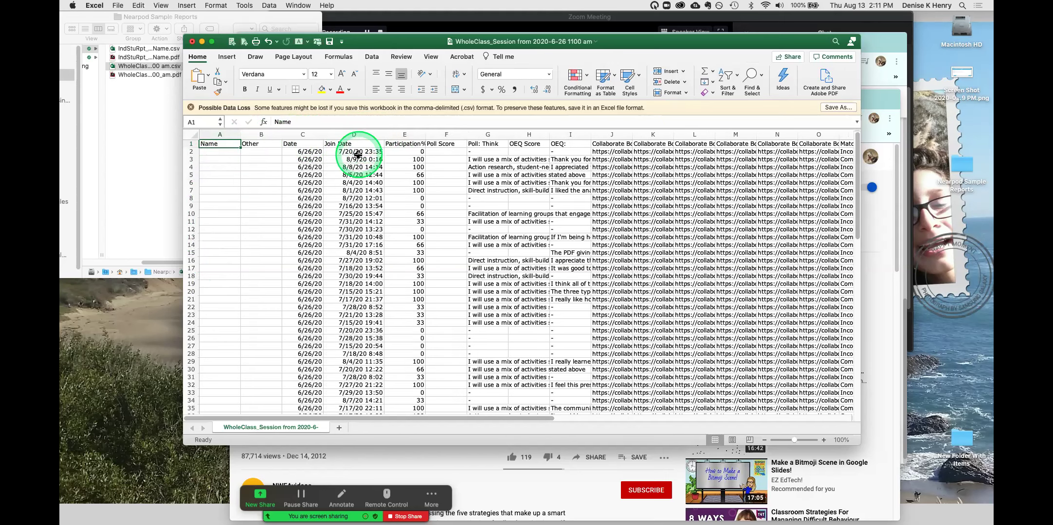
- Sort the session rows by Join Date newest first, then select the dates D2:D12
click(335, 144)
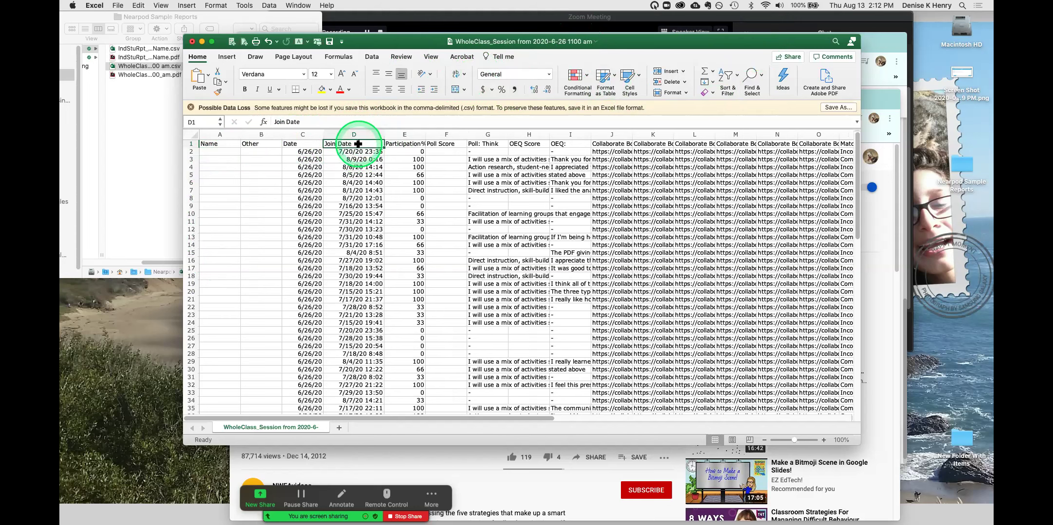
click(372, 57)
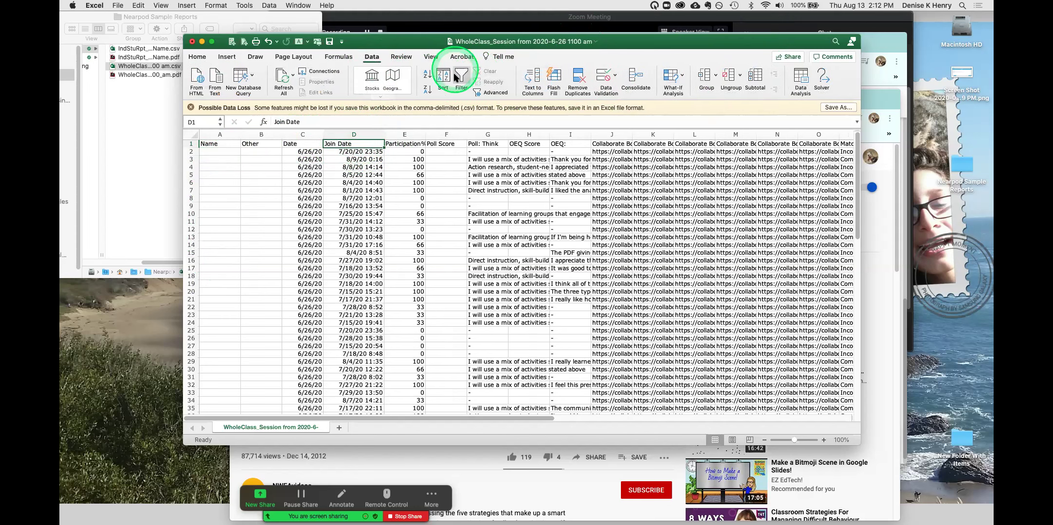
click(426, 91)
click(364, 144)
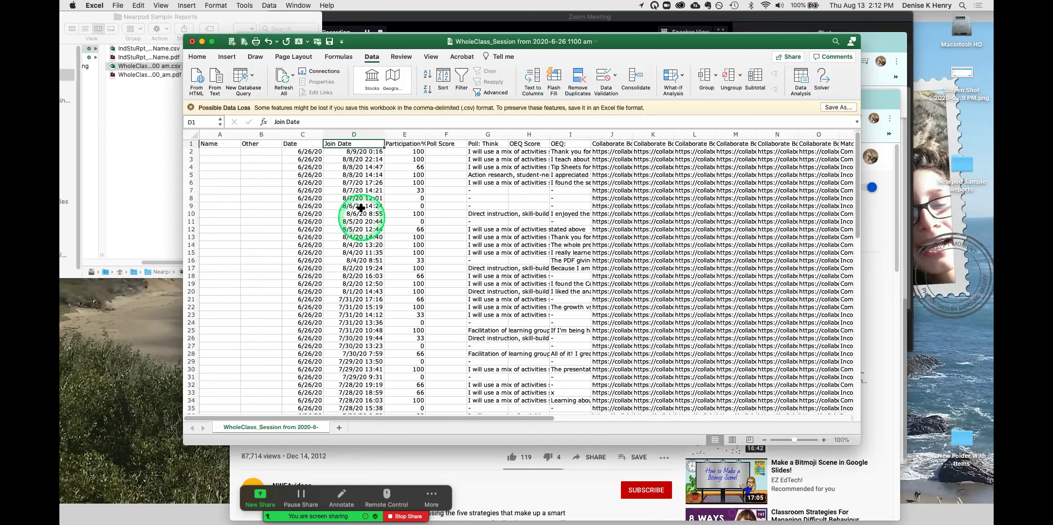
drag(353, 152, 409, 227)
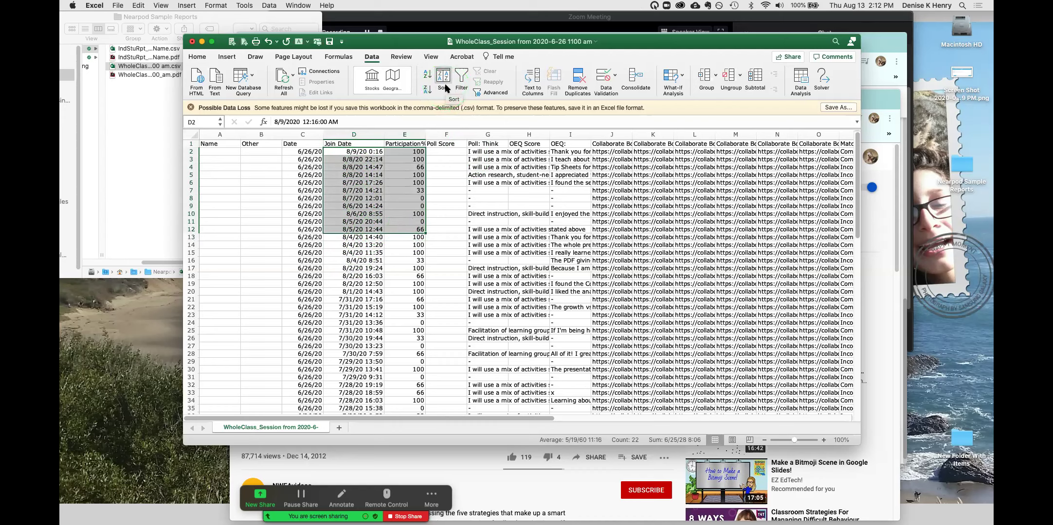
- Sort rows by Participation% Z to A and review the 100, 66, 33 scores
click(411, 144)
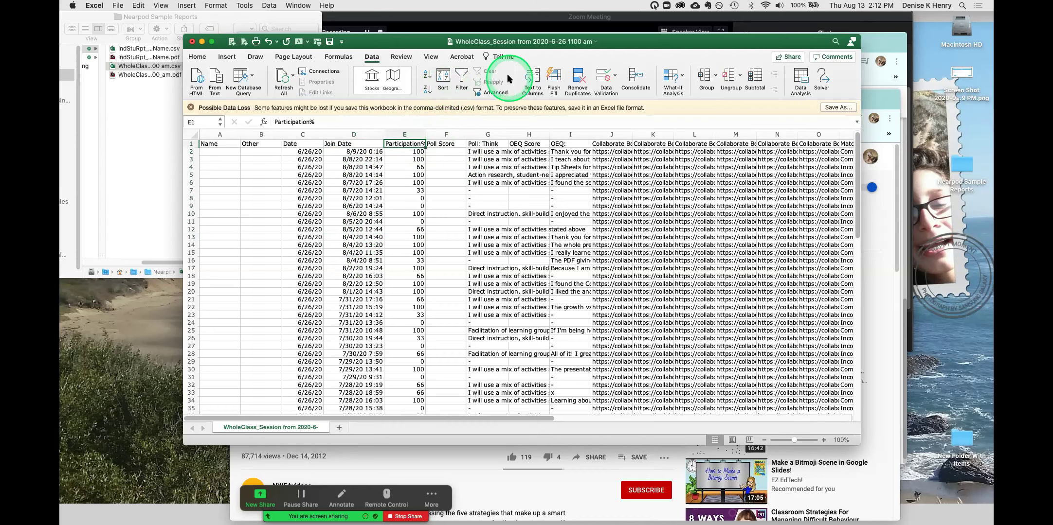
click(427, 89)
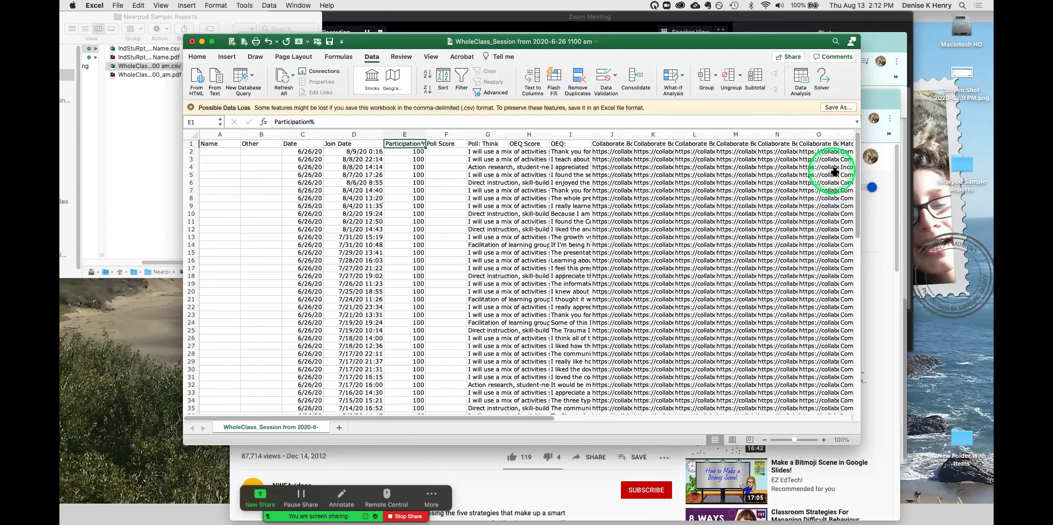
scroll(851, 214, down, 4)
drag(856, 226, 839, 237)
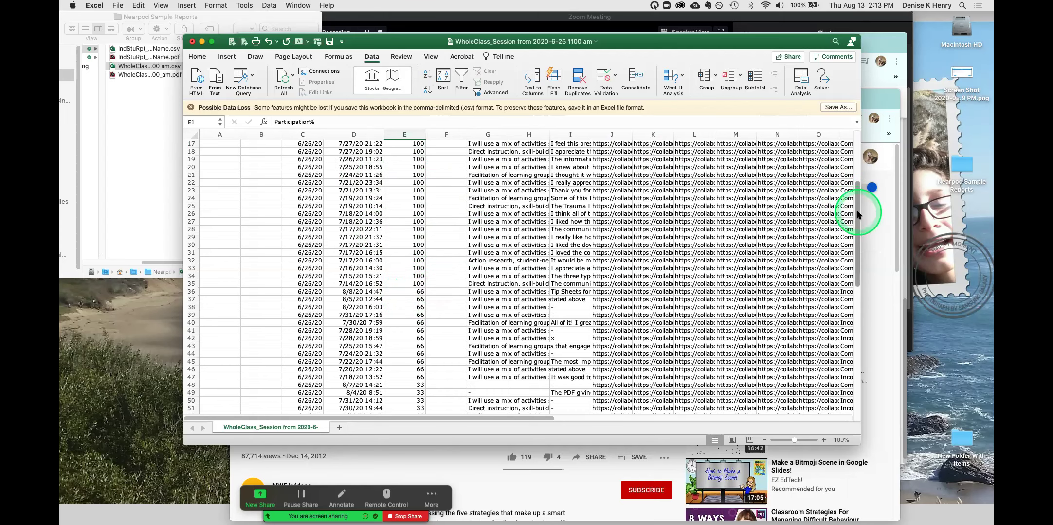
scroll(847, 205, up, 5)
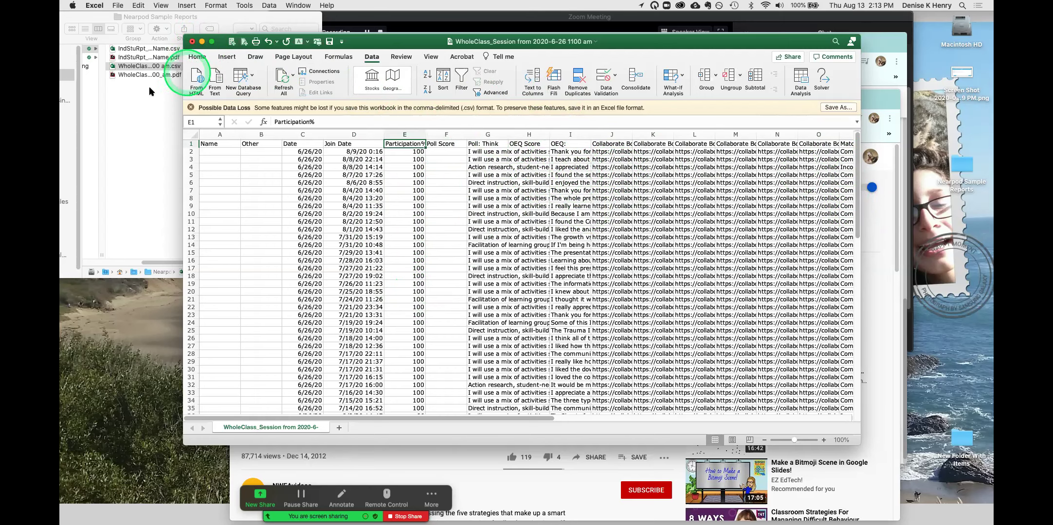
- Open the WholeClass session PDF report in Acrobat and scroll to page 3's Collaborate Board and Matching Pairs
click(202, 42)
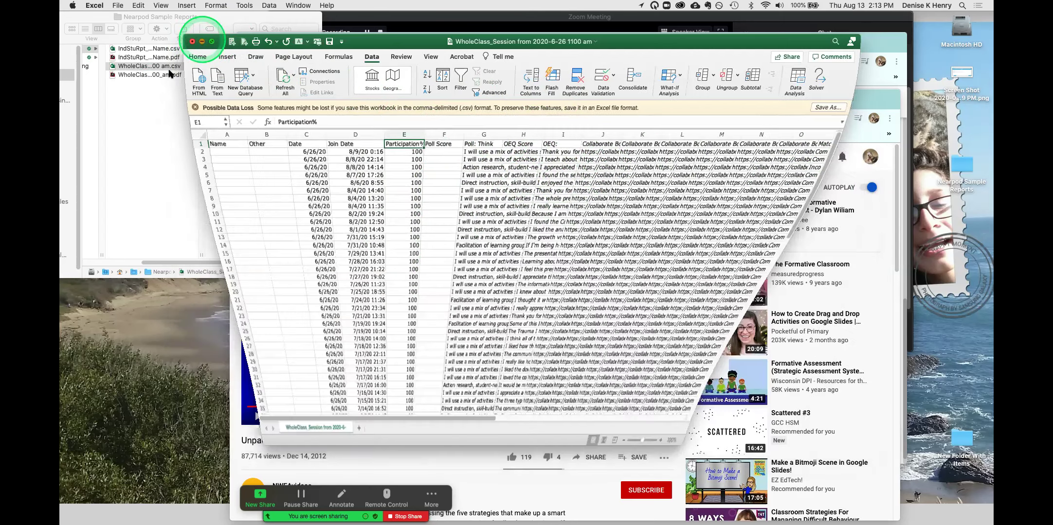
click(169, 76)
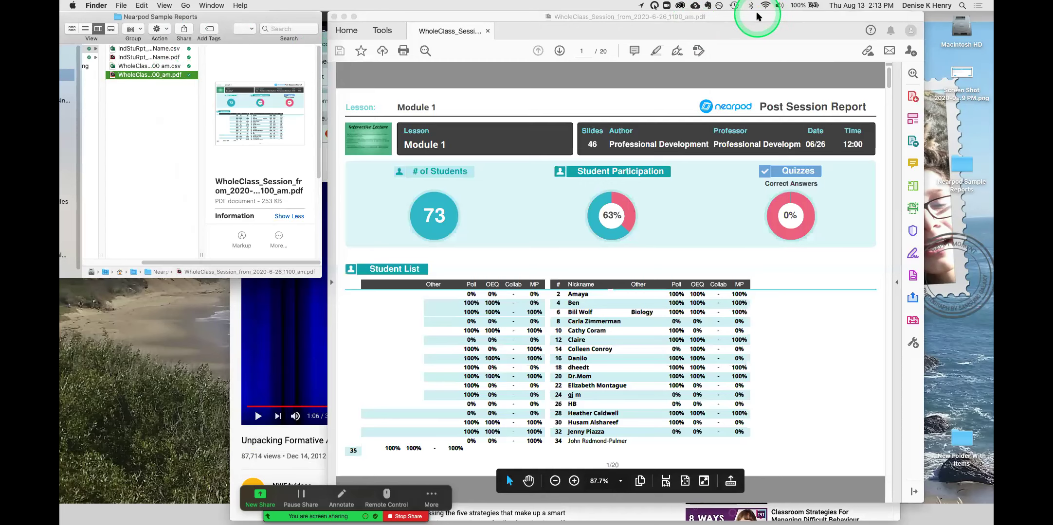
drag(757, 16, 751, 16)
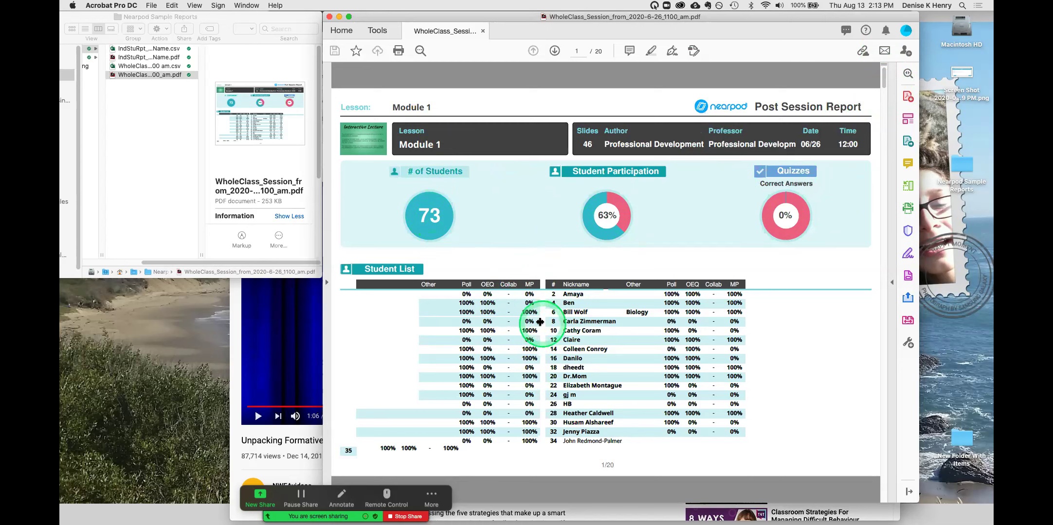
click(884, 81)
drag(888, 88, 886, 129)
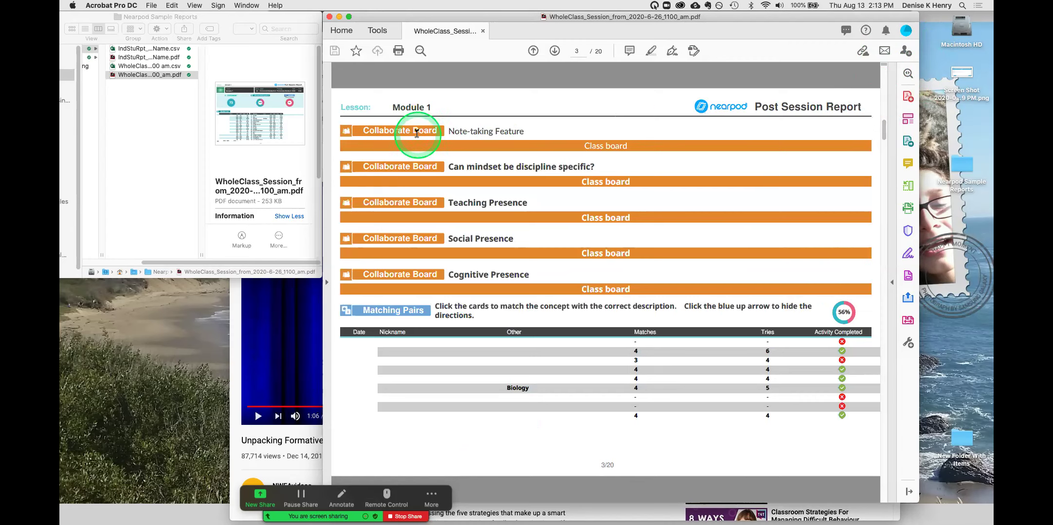
- Open the Note-taking Feature class board link from the PDF and scroll through the response cards
click(605, 147)
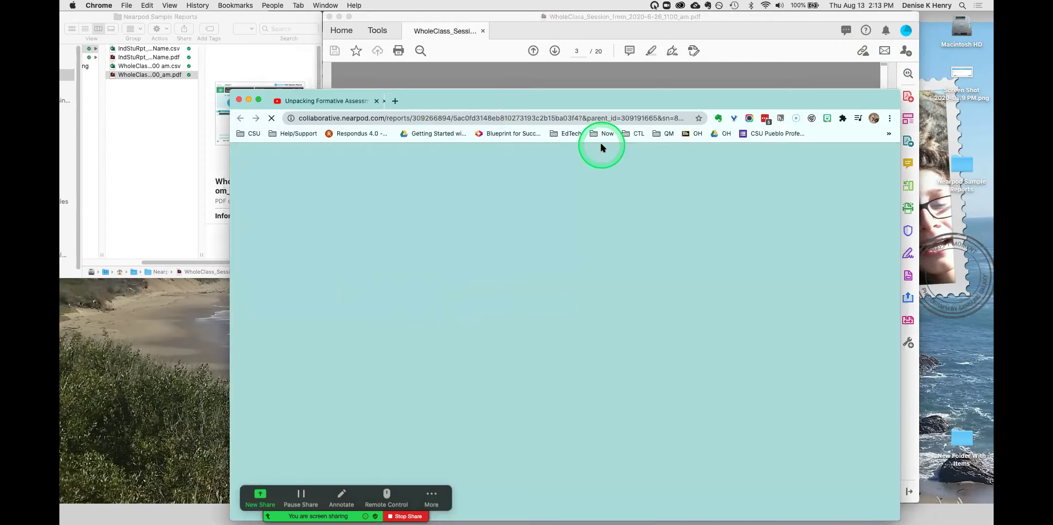
drag(544, 97, 539, 44)
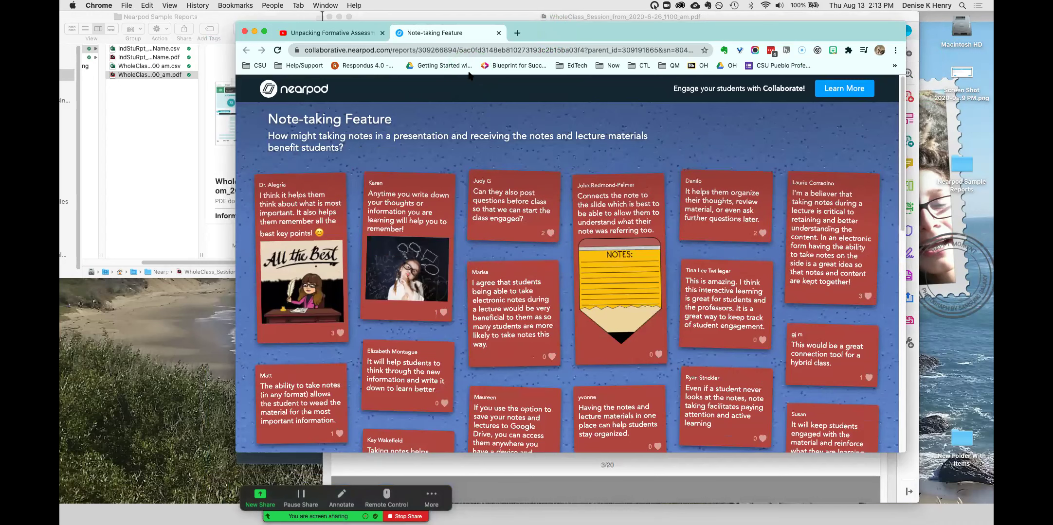
scroll(902, 117, down, 1)
drag(902, 116, 905, 155)
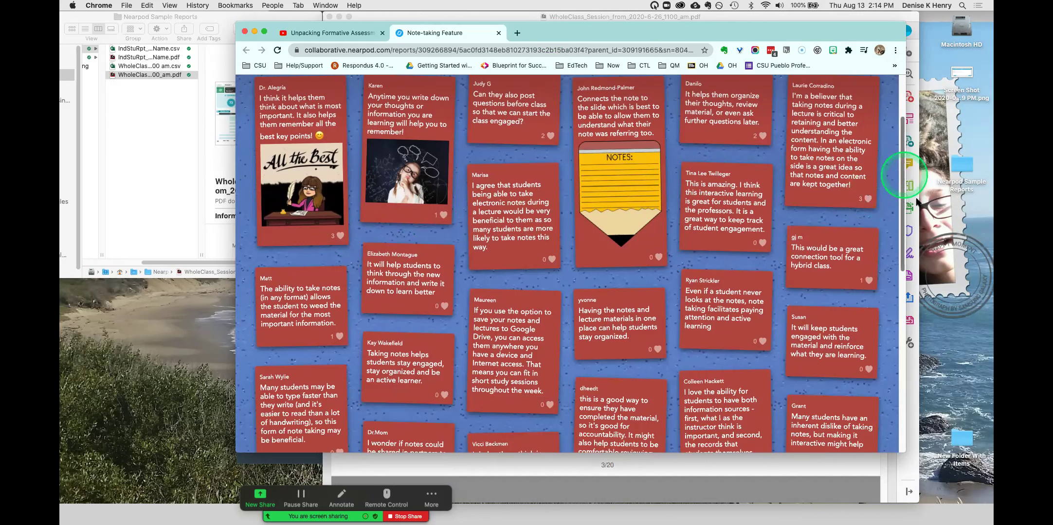
drag(903, 200, 914, 305)
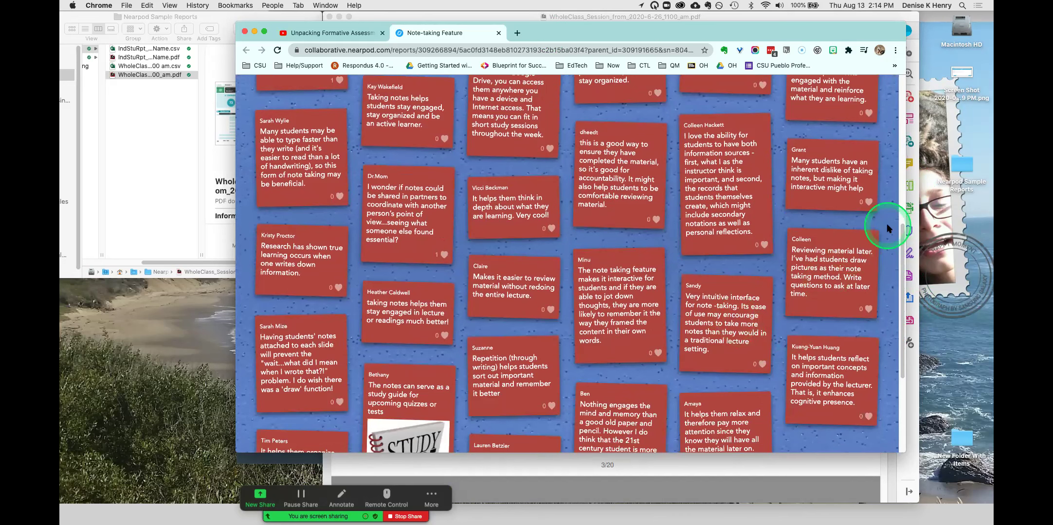
drag(903, 225, 762, 62)
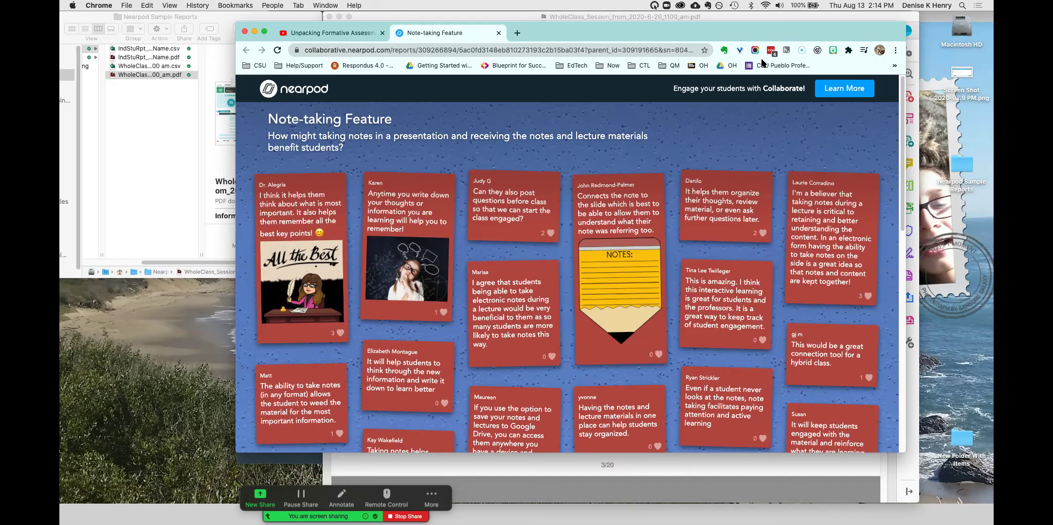
- Glance at the Unpacking Formative Assessment video tab, then return to the Note-taking Feature board
click(899, 87)
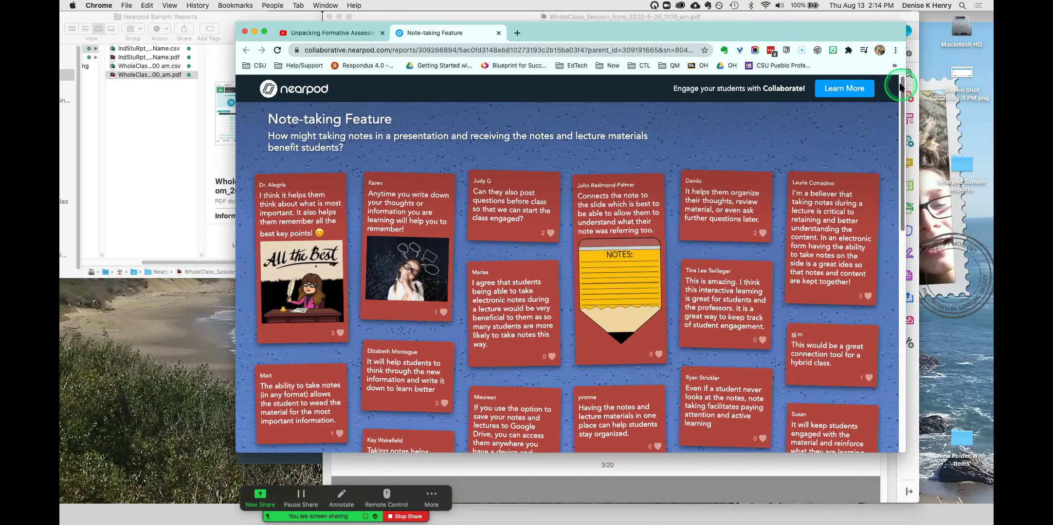
scroll(899, 86, down, 2)
scroll(897, 92, up, 2)
click(554, 26)
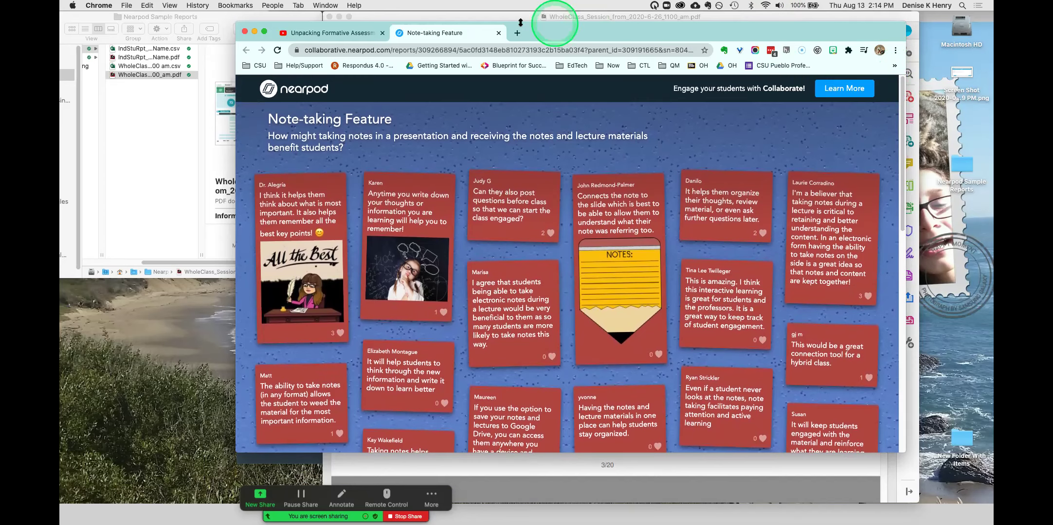
click(343, 32)
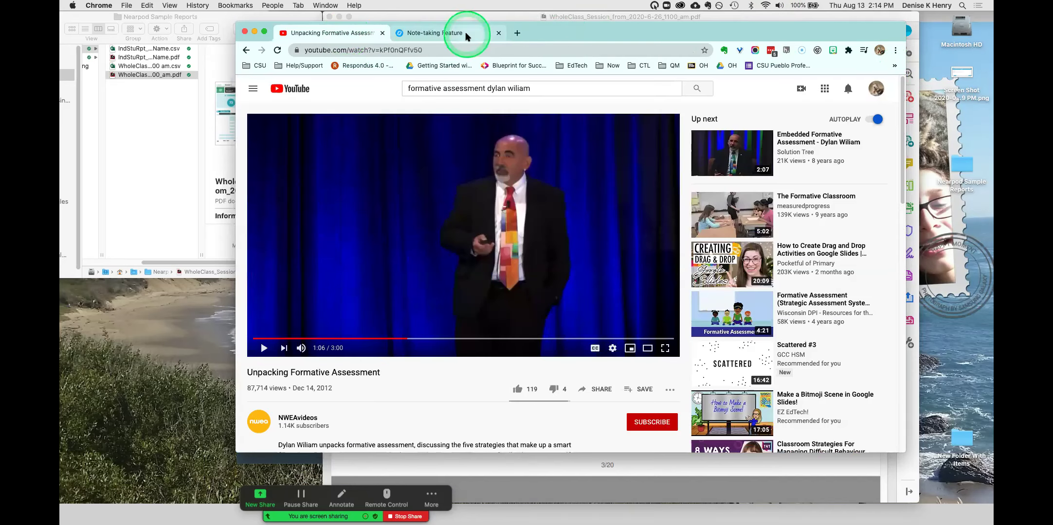
click(466, 34)
- Bring the PDF report forward and scroll to page 6's instructional-methods poll, where 51% chose mixed activities
click(538, 475)
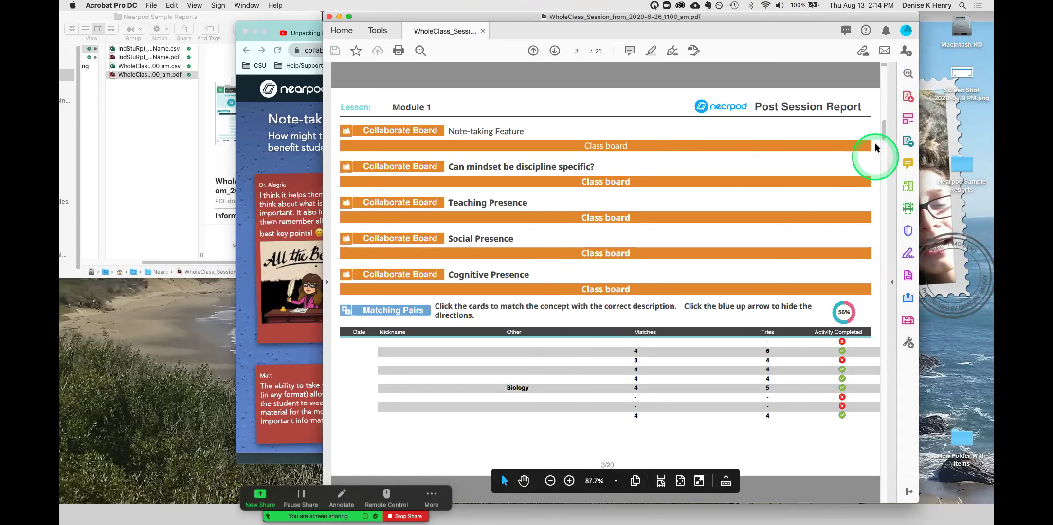
drag(884, 140, 883, 138)
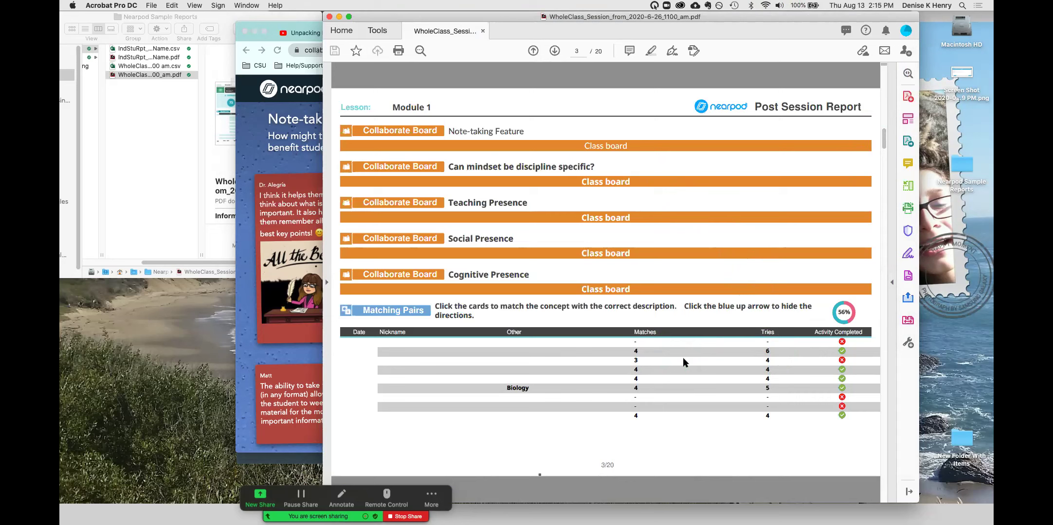
click(773, 351)
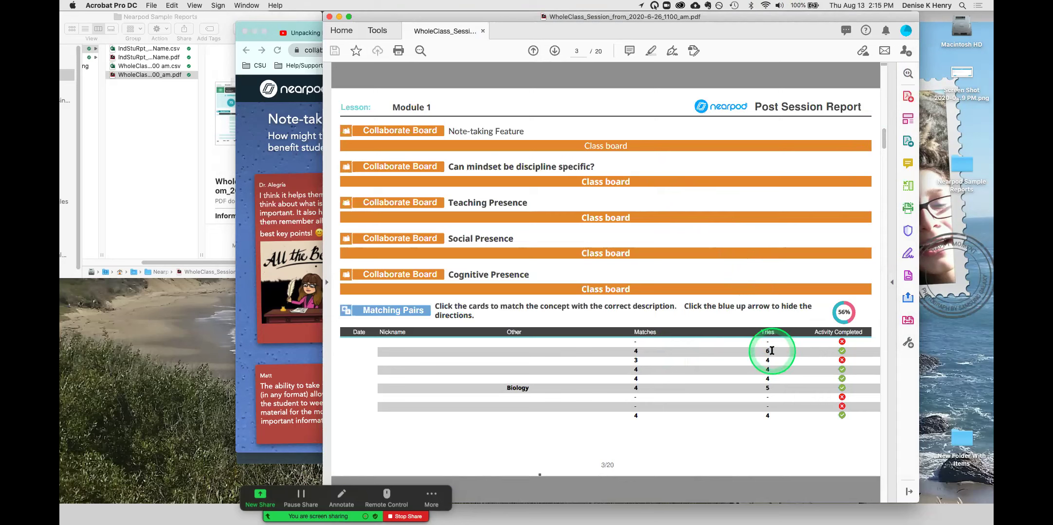
click(846, 342)
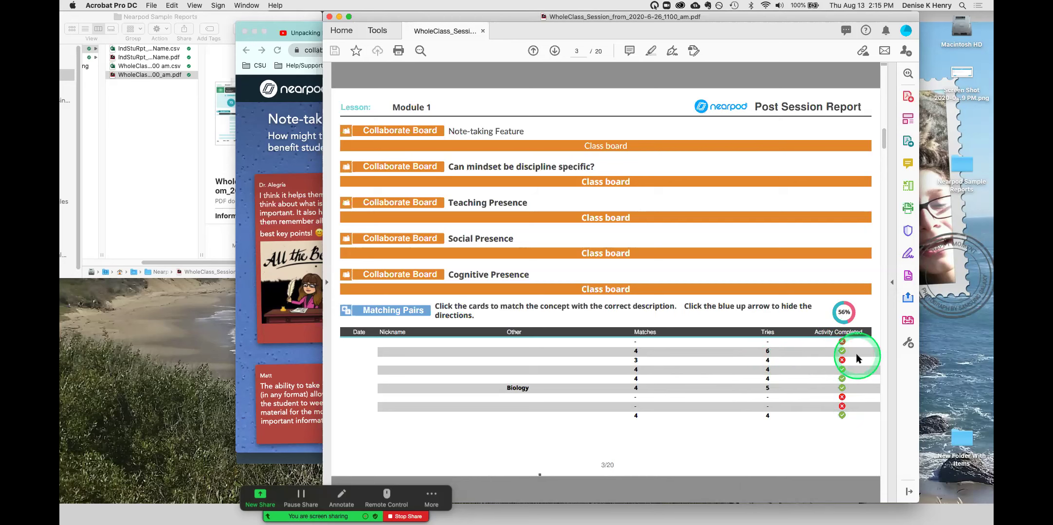
click(884, 144)
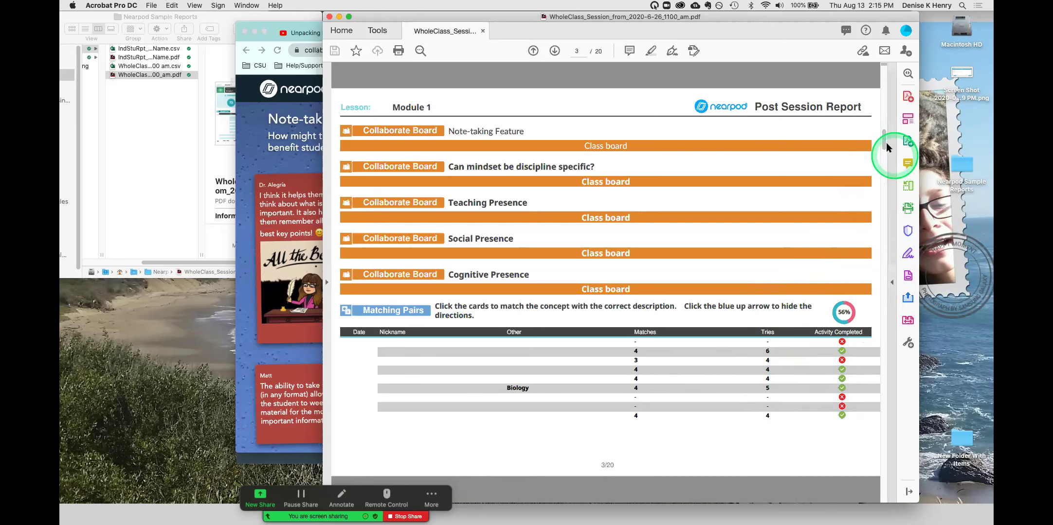
drag(883, 142, 884, 150)
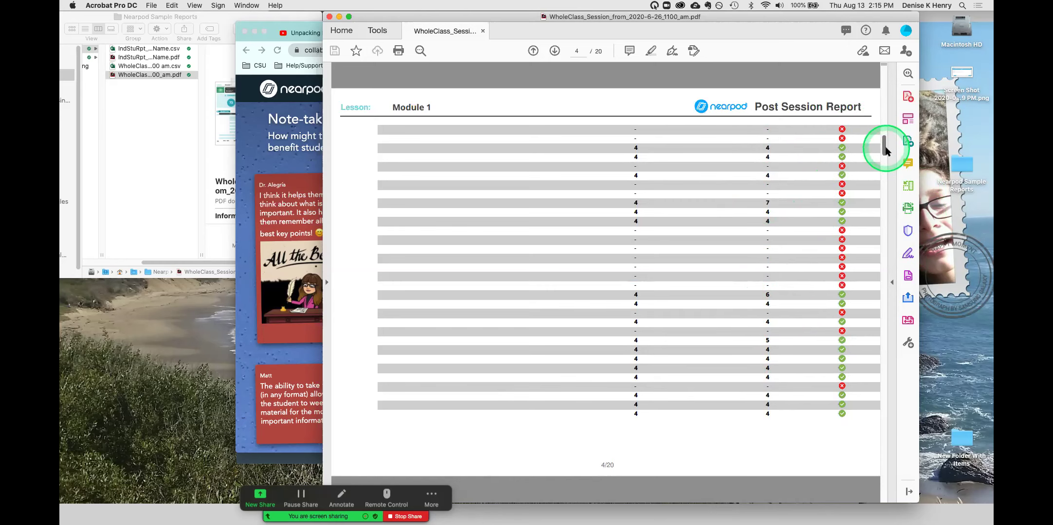
drag(885, 150, 882, 188)
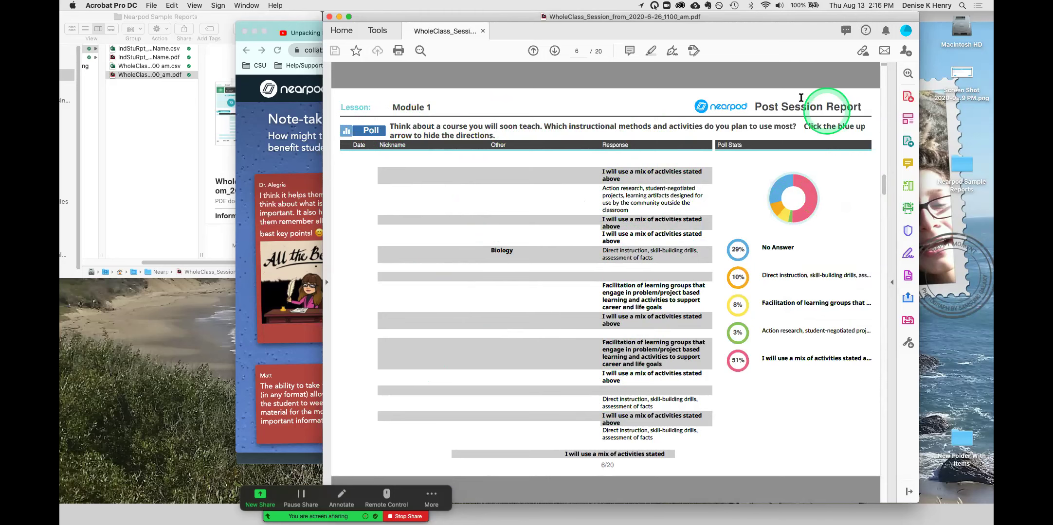
- Shift and widen the report window, then scroll through pages 10–20 back to page 18's written feedback
drag(744, 17, 654, 6)
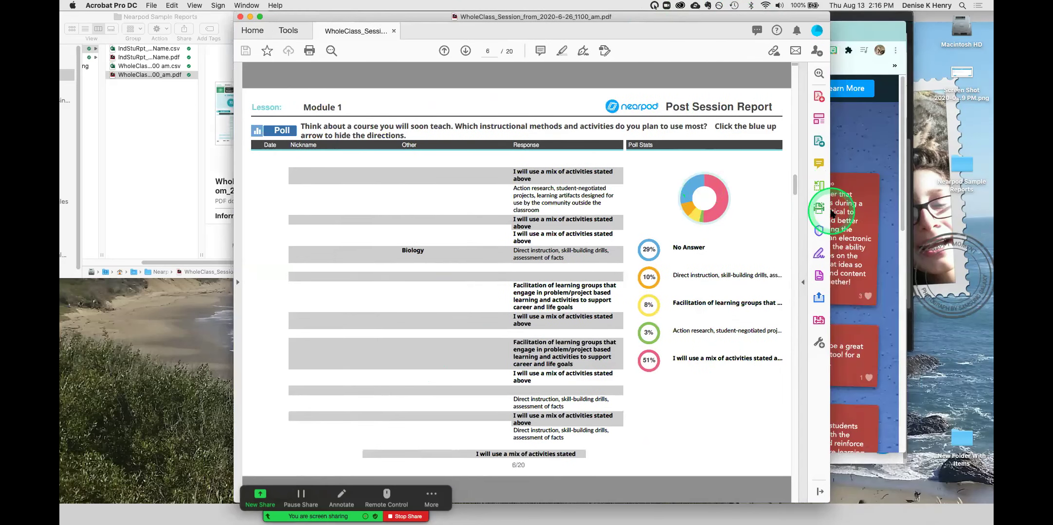
drag(829, 211, 908, 210)
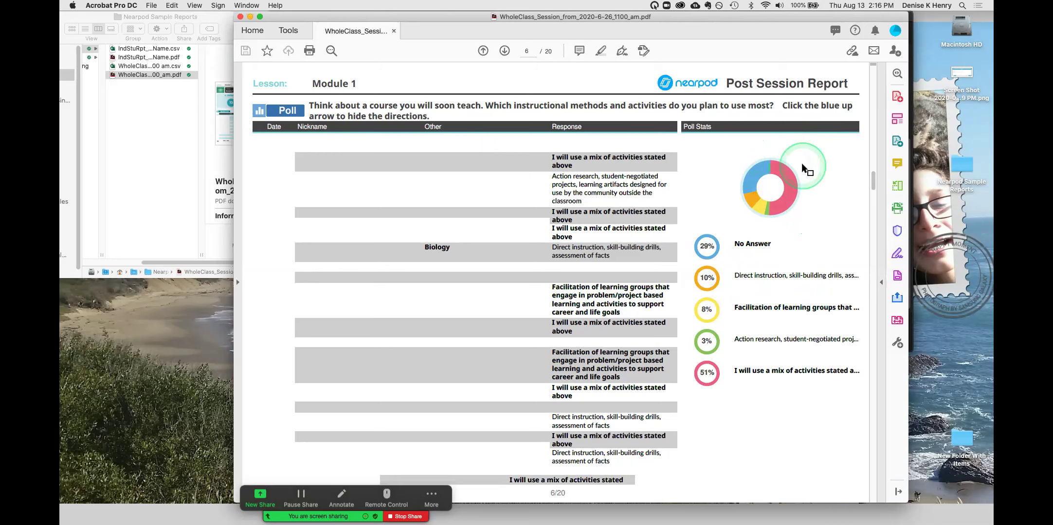
drag(872, 186, 877, 277)
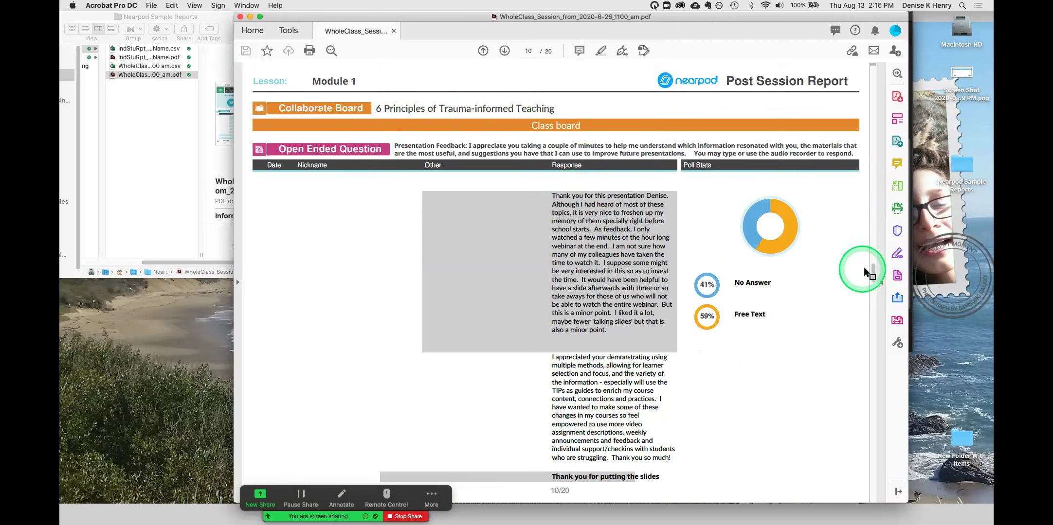
drag(873, 278, 872, 353)
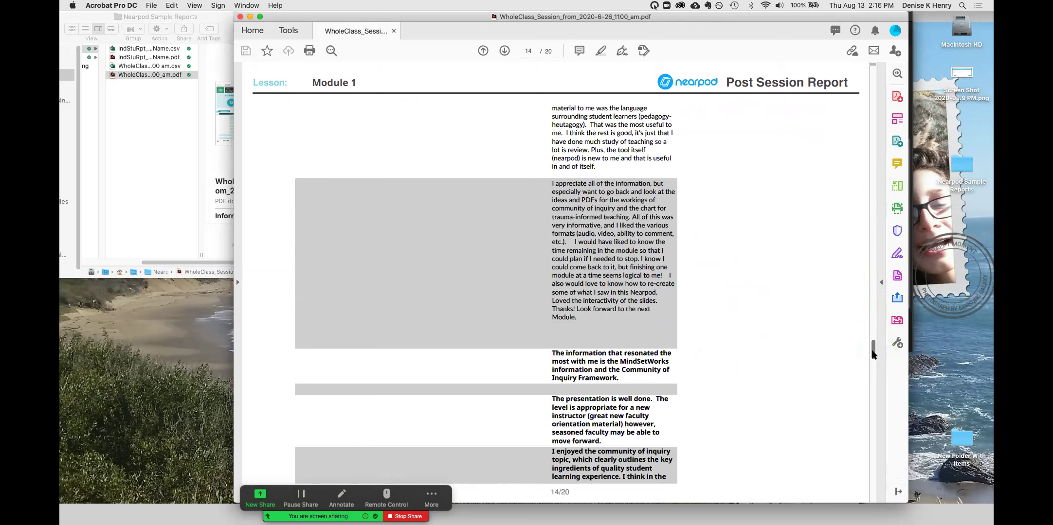
drag(873, 353, 864, 457)
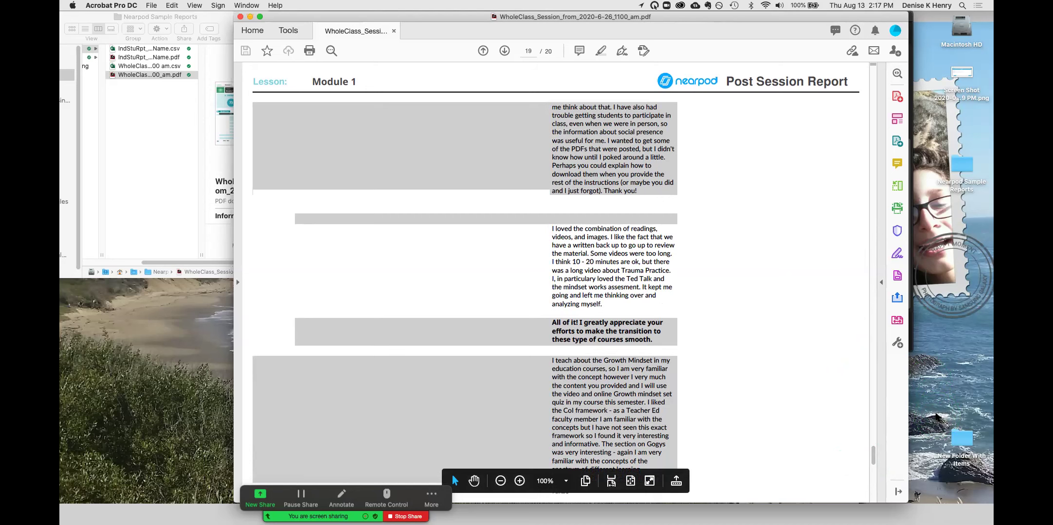
drag(898, 456, 871, 475)
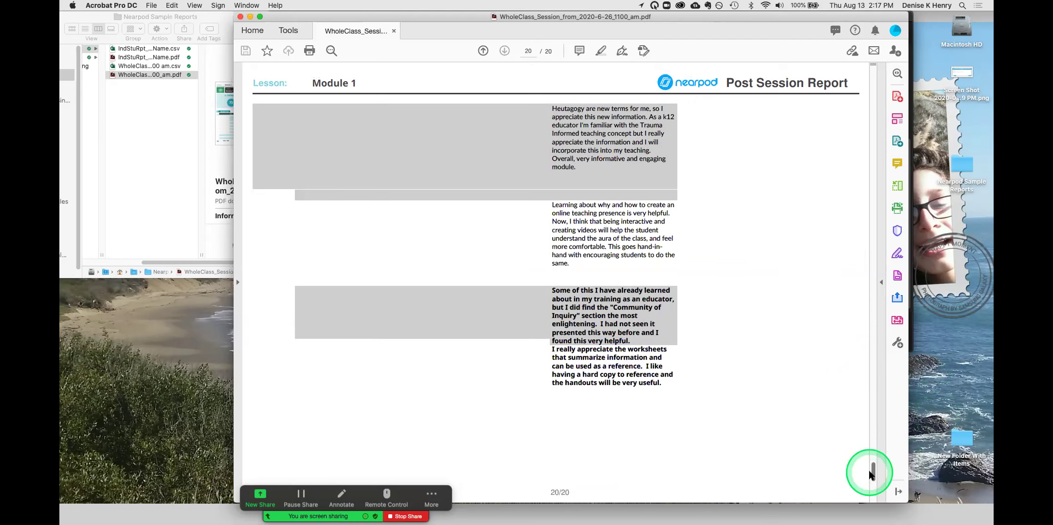
drag(871, 474, 873, 436)
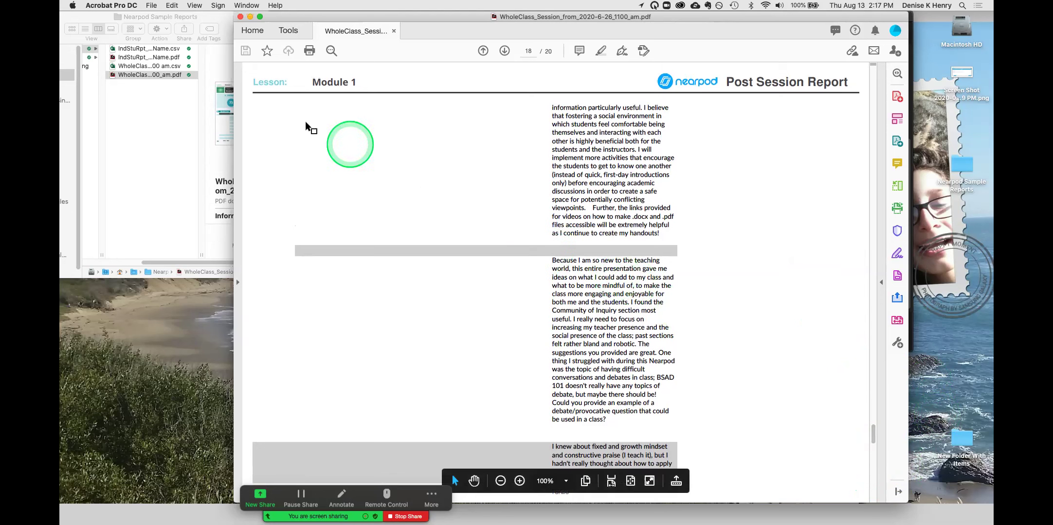
click(242, 17)
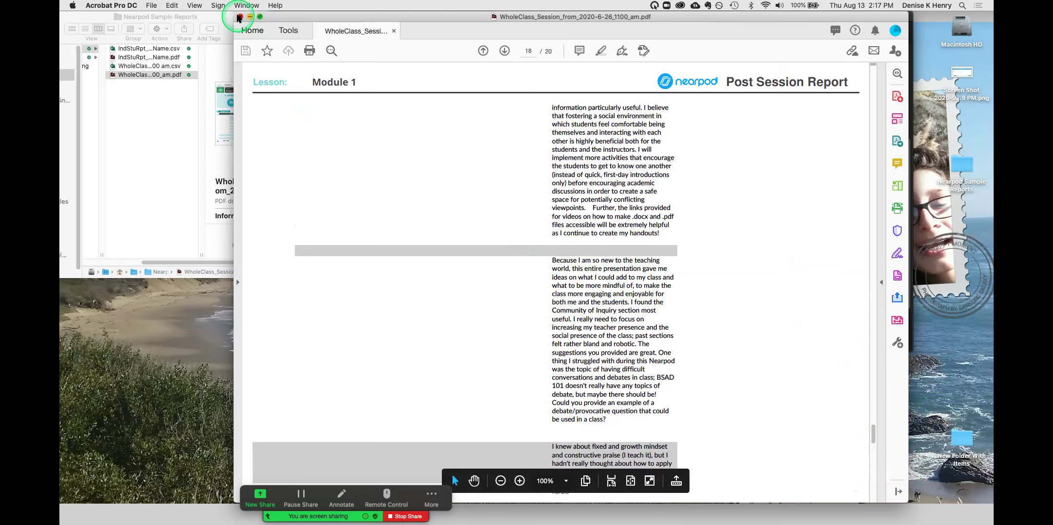
- Close the Acrobat PDF report and nudge the Chrome window showing the Note-taking Feature board
click(541, 28)
drag(543, 35, 545, 42)
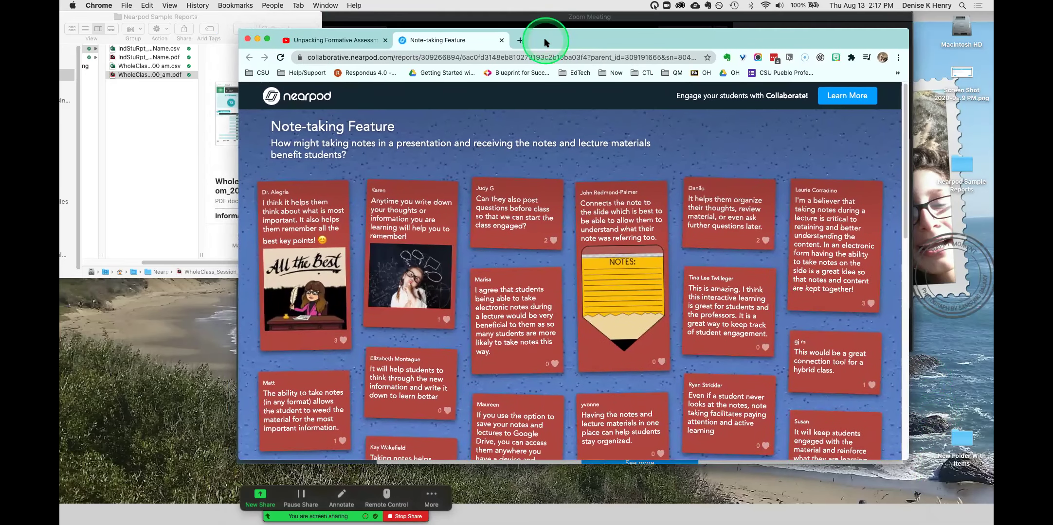